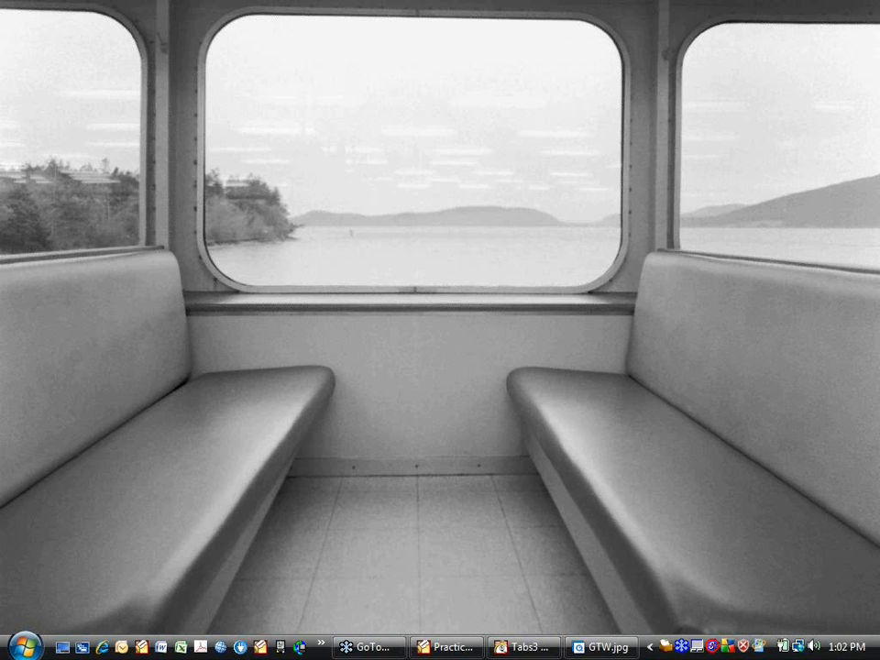
Step: Display the GTW.jpg picture of the webinar control panel in the middle of the desktop, and minimize it
click(601, 647)
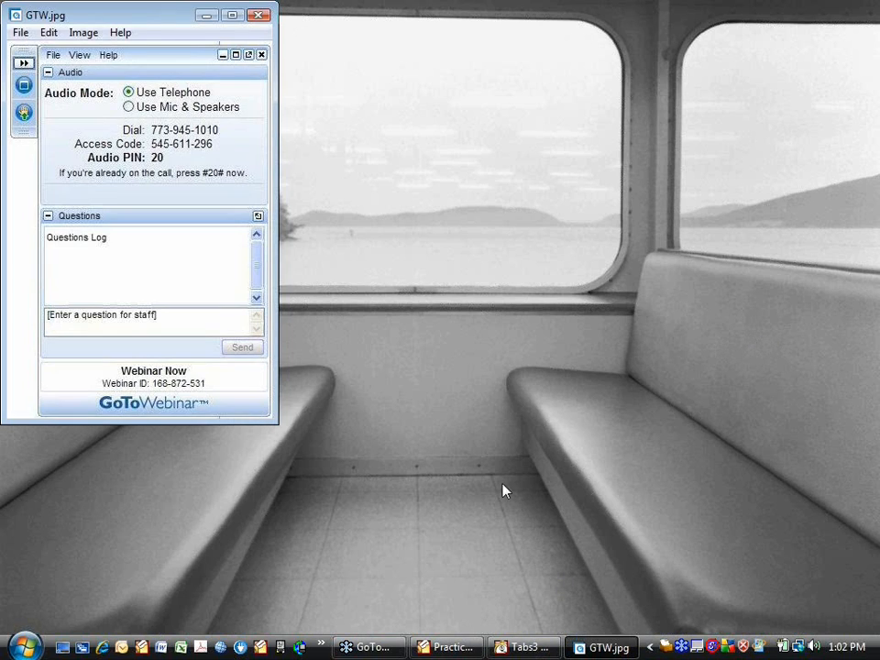
drag(149, 20, 337, 138)
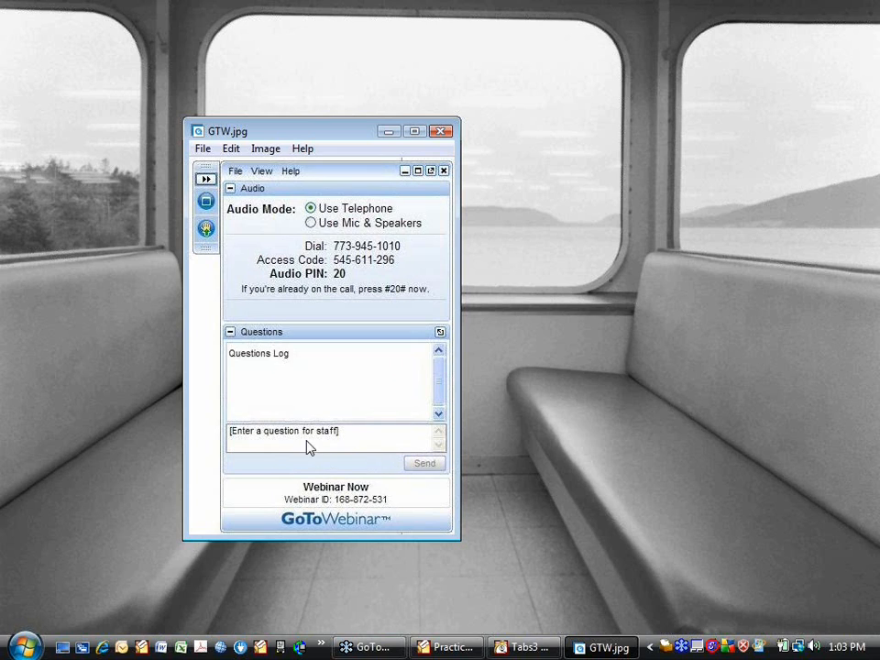
click(390, 132)
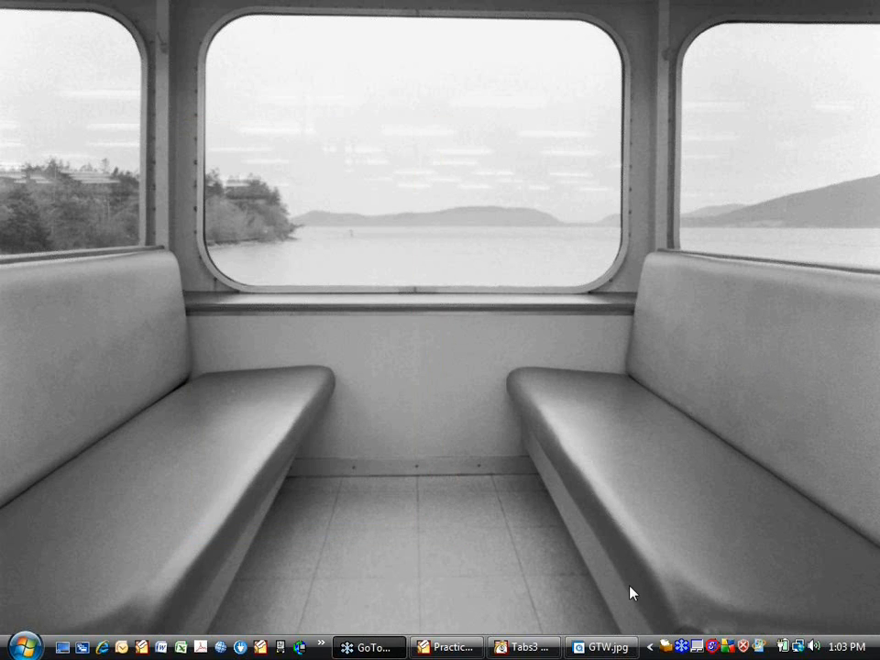
Step: Switch to Tabs3 and load the record of timekeeper 1 in the timekeeper setup
click(523, 647)
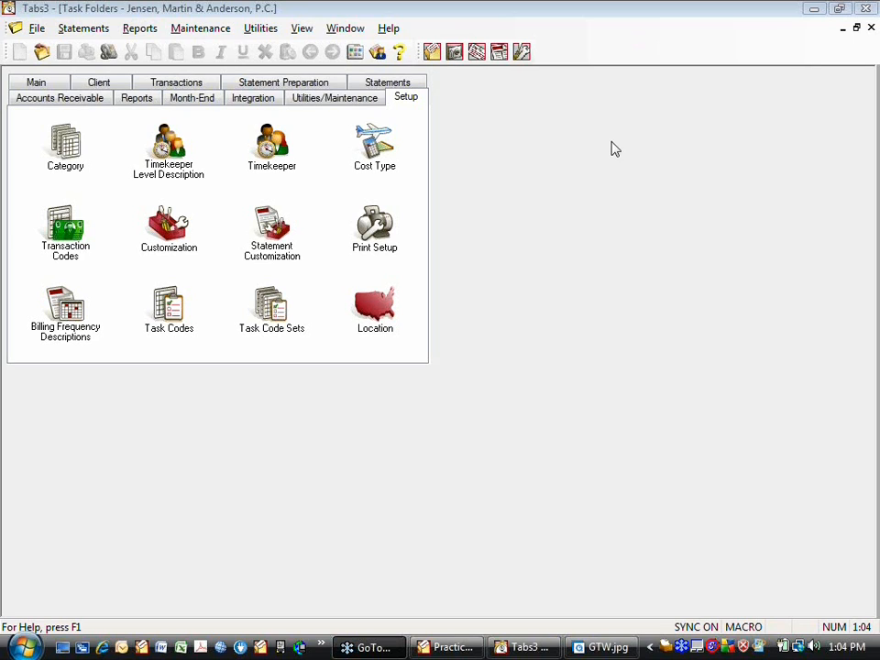
double_click(278, 145)
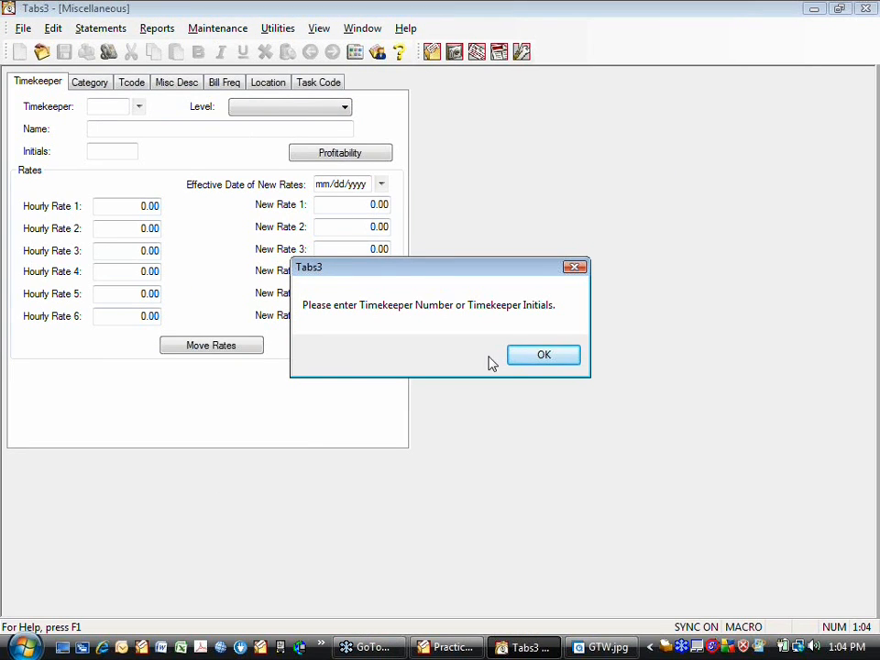
click(543, 355)
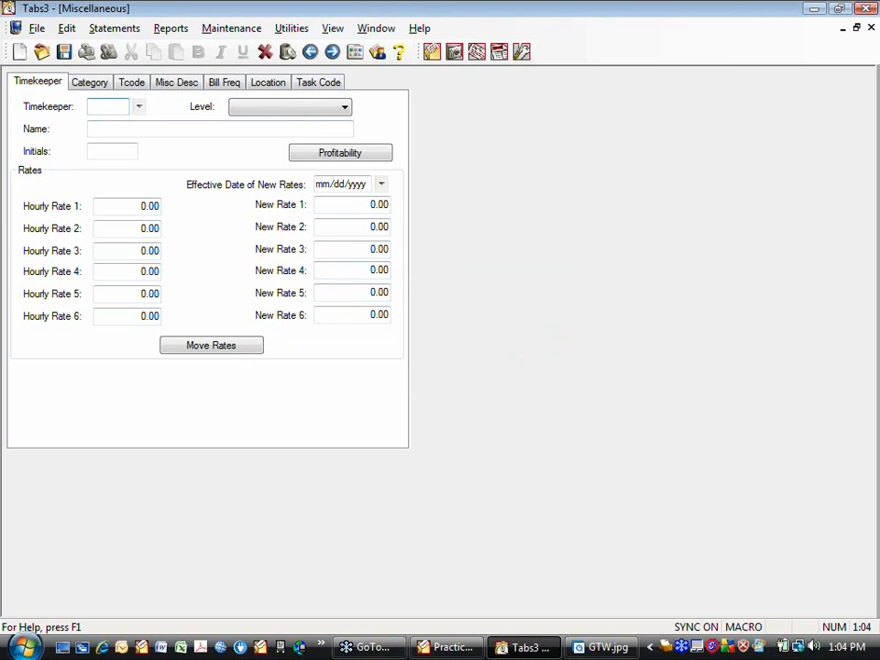
text(1)
key(Tab)
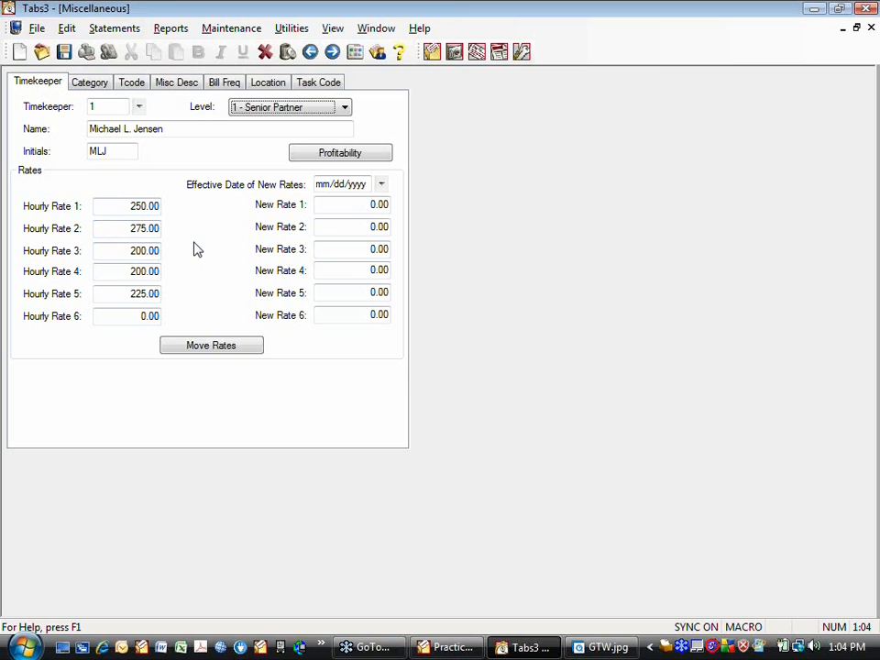
Step: Set the effective date of the timekeeper's new rates to 01/01/2010 using the calendar
click(383, 185)
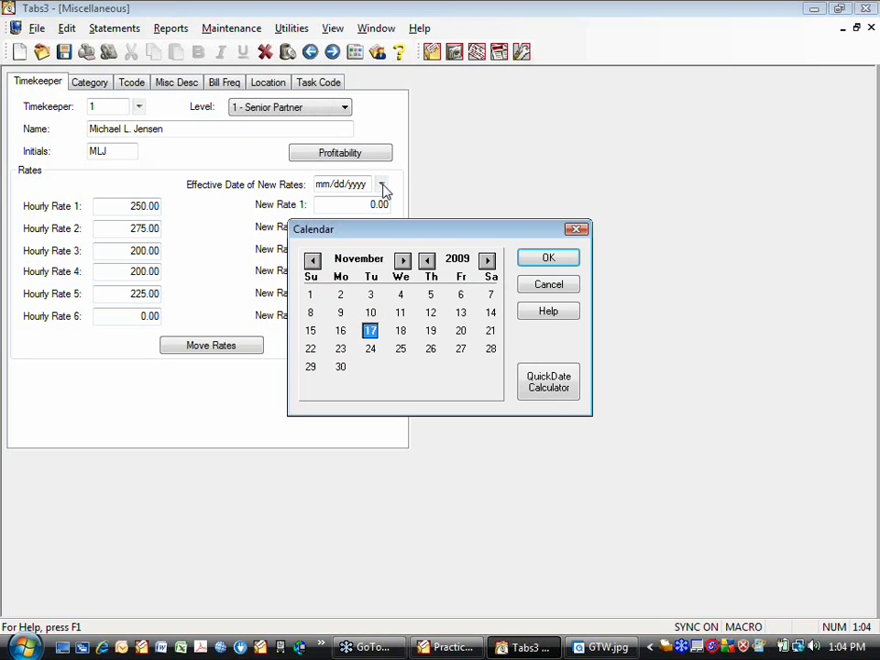
click(403, 261)
click(403, 261)
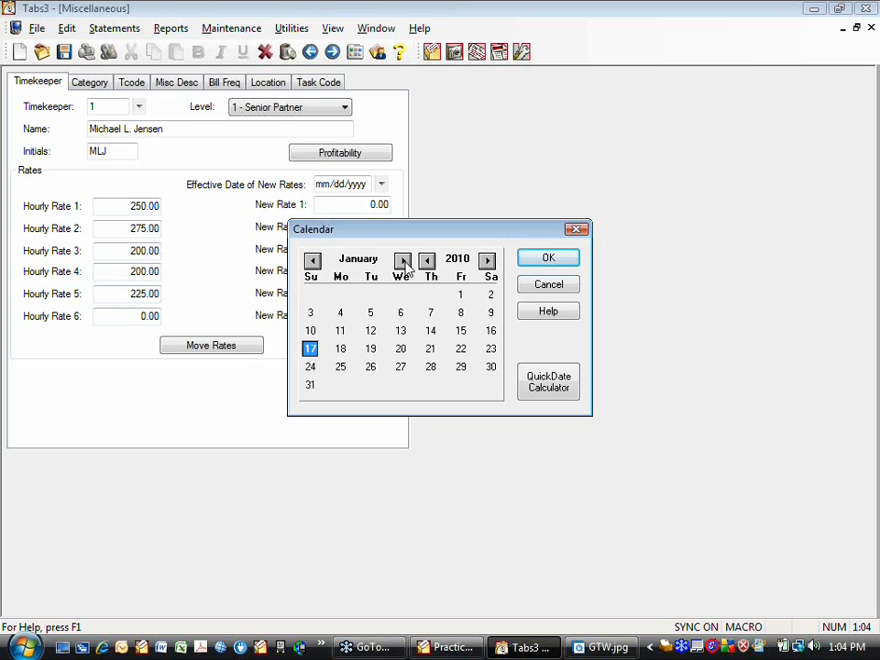
click(462, 296)
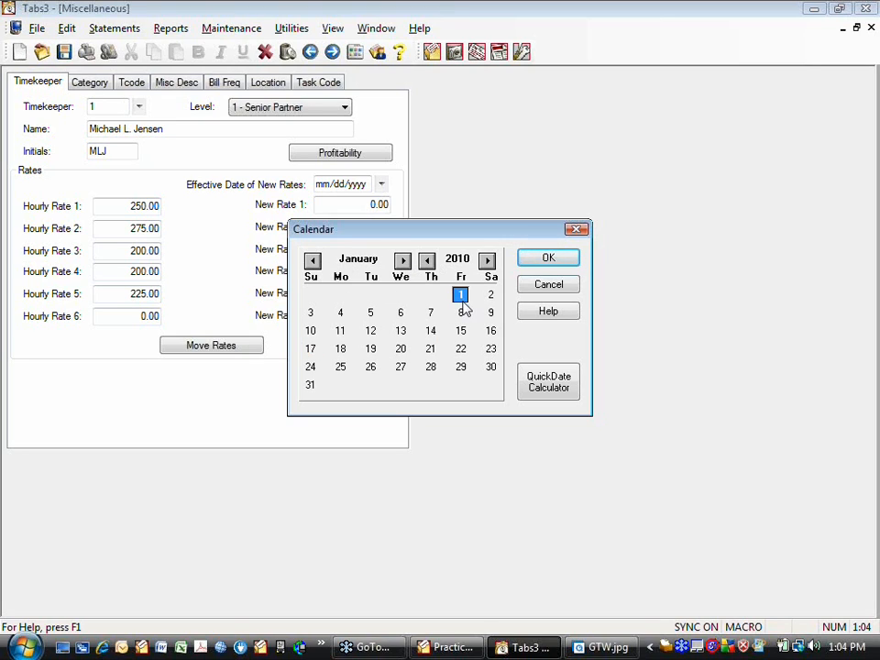
click(548, 261)
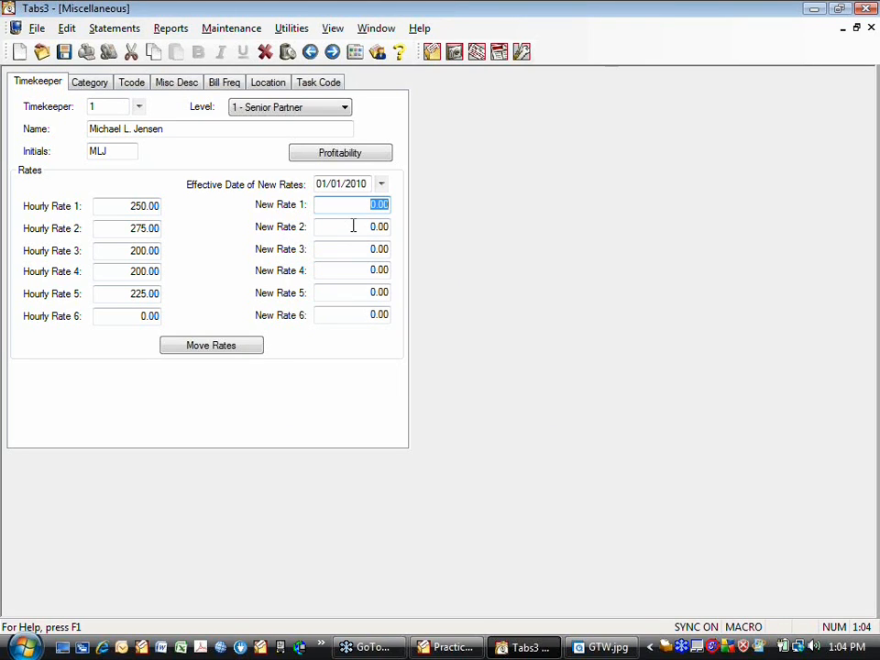
Step: Enter New Rates 1 to 5 as 275, 300, 225, 225 and 250, and move them into the current hourly rates
text(275)
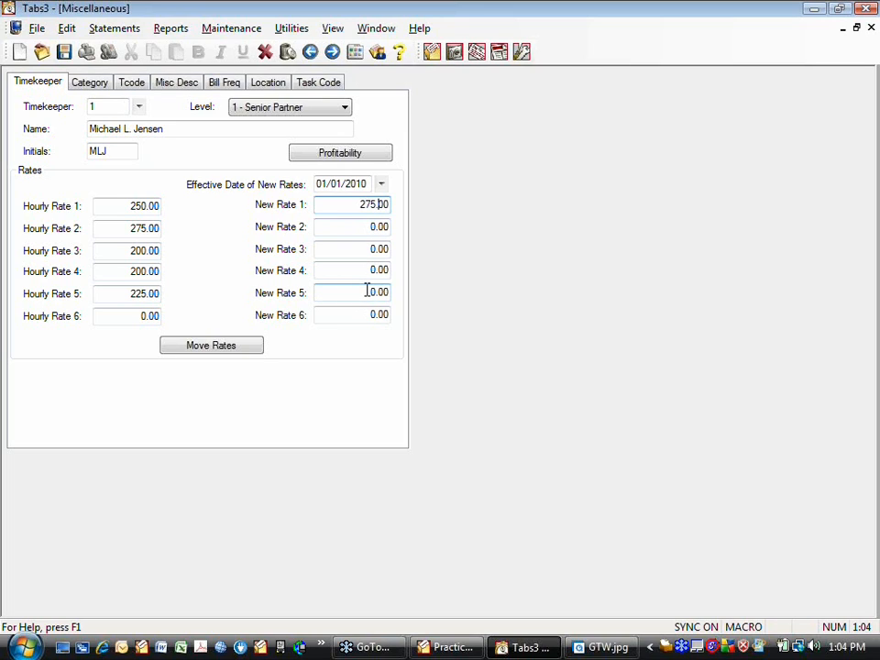
key(Tab)
text(3)
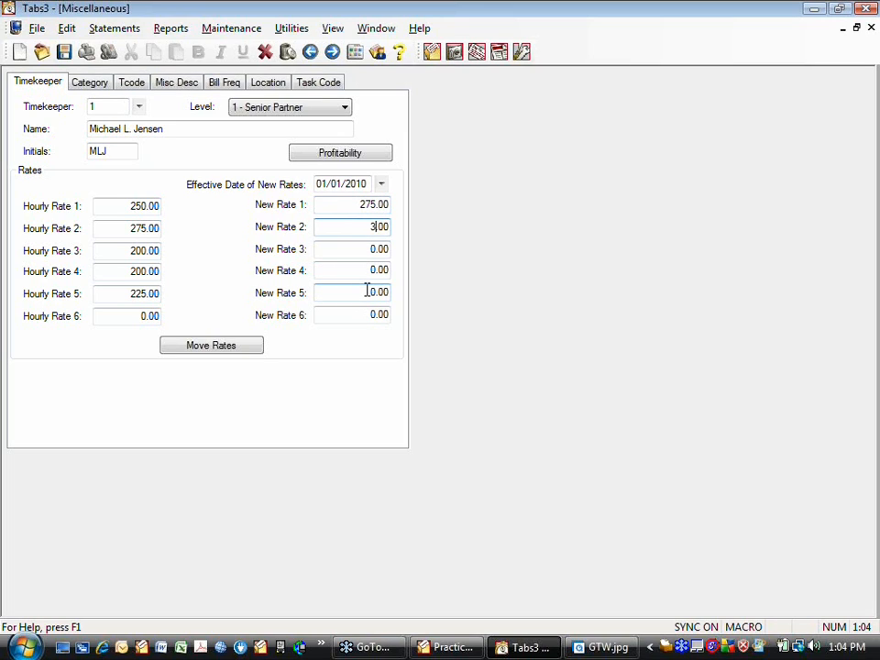
text(00)
key(Tab)
text(225)
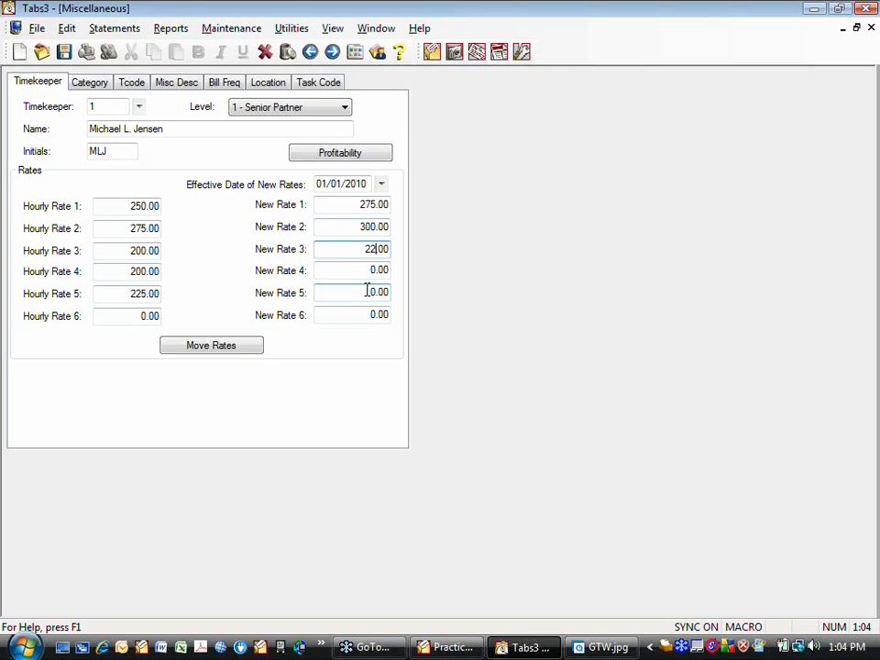
key(Tab)
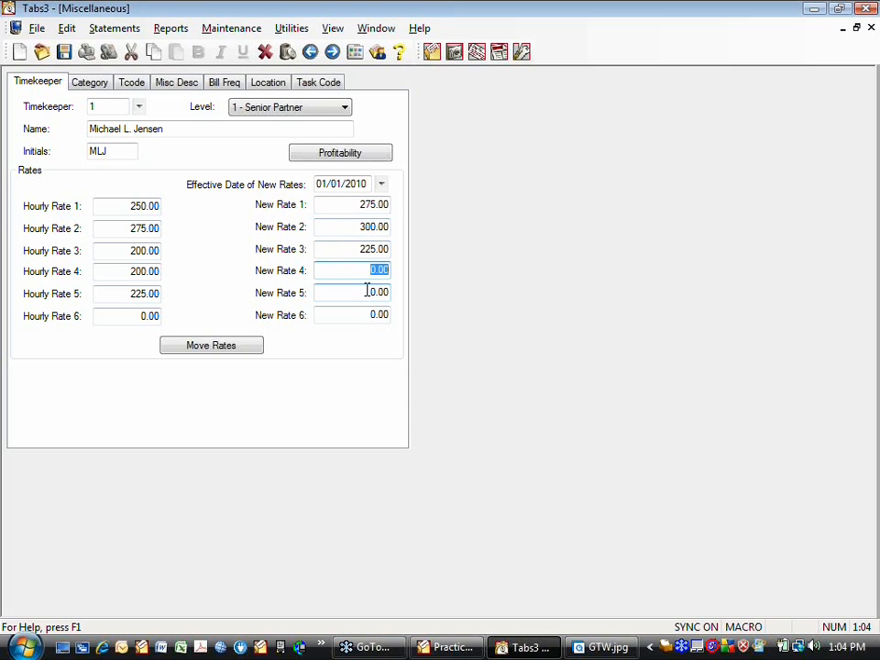
text(225)
key(Tab)
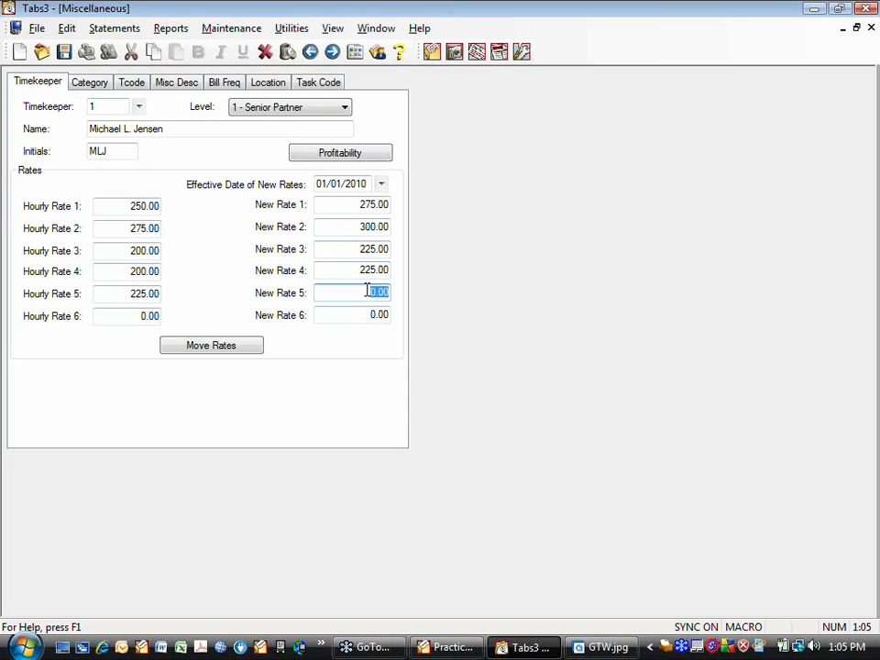
text(250)
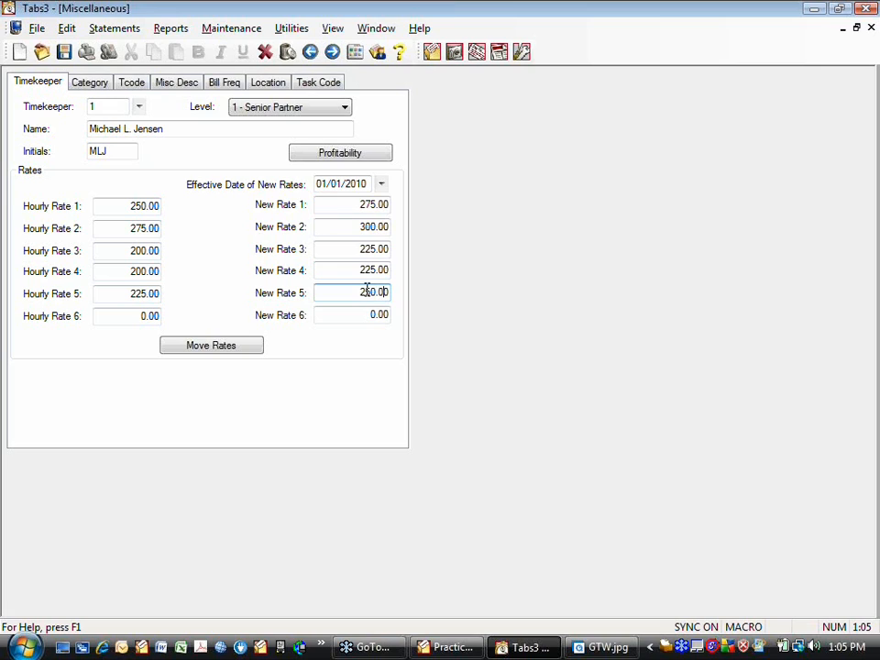
key(Tab)
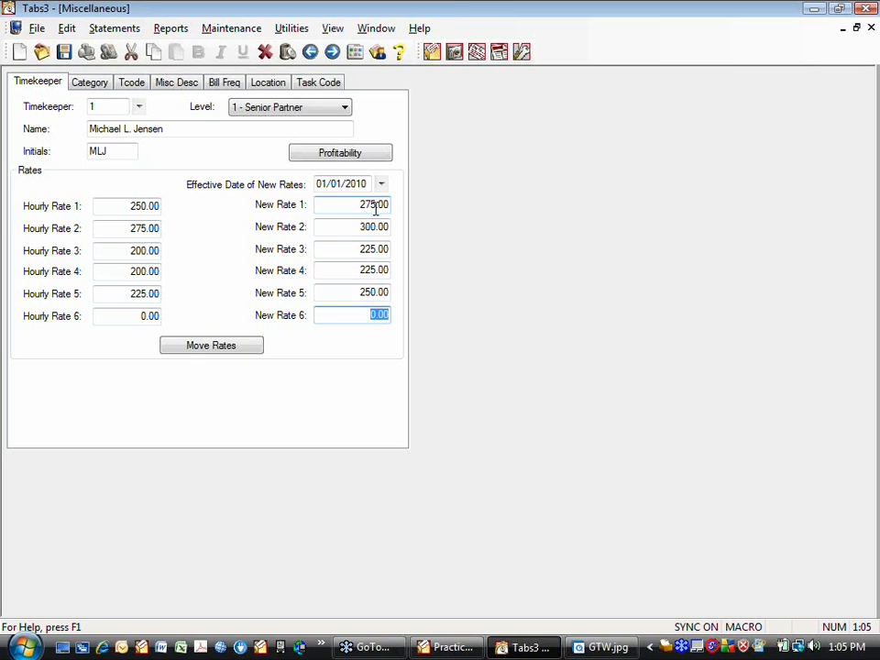
click(216, 345)
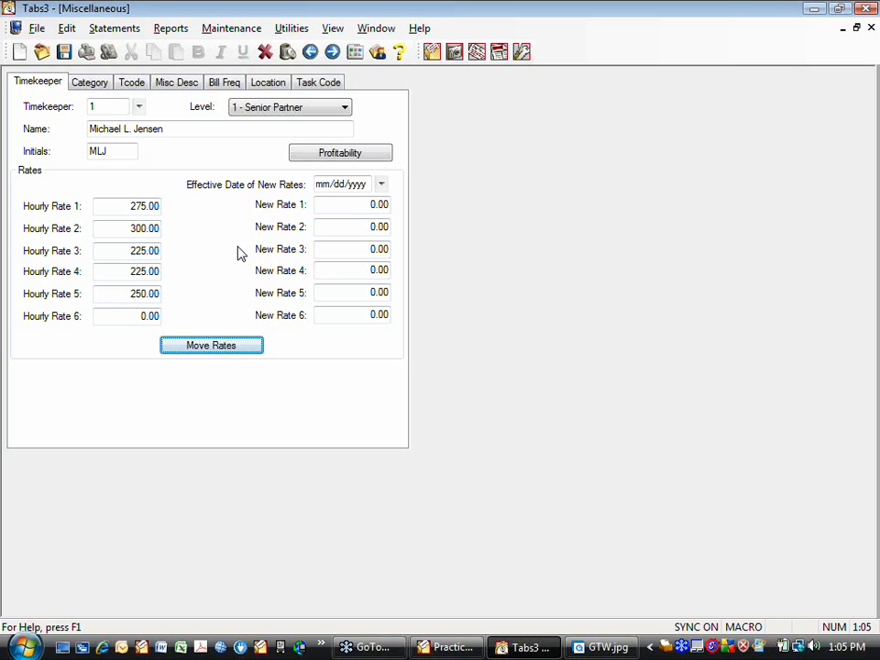
Step: Allocate a monthly overhead amount of 10,000 in the timekeeper's profitability amounts
click(341, 156)
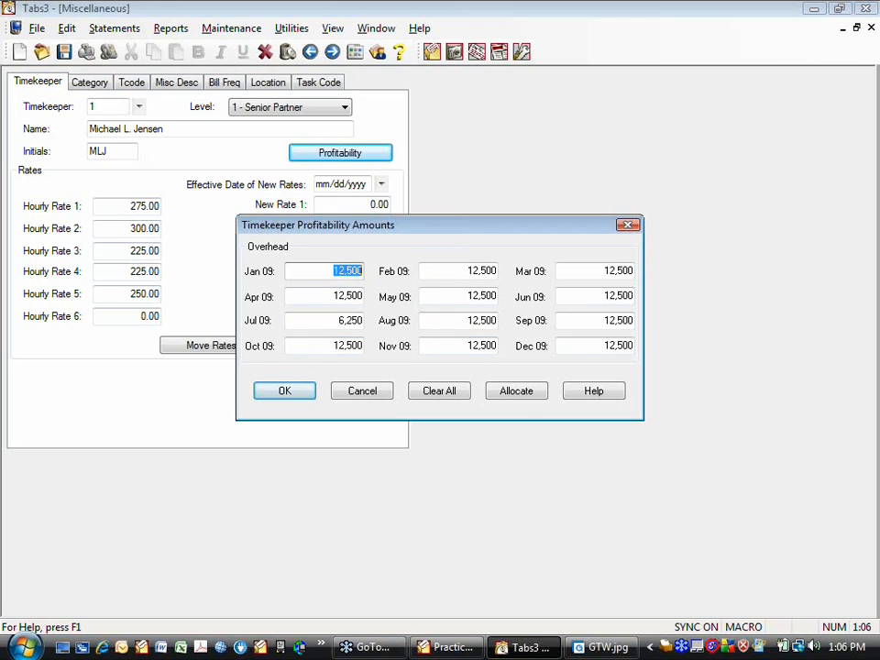
click(514, 393)
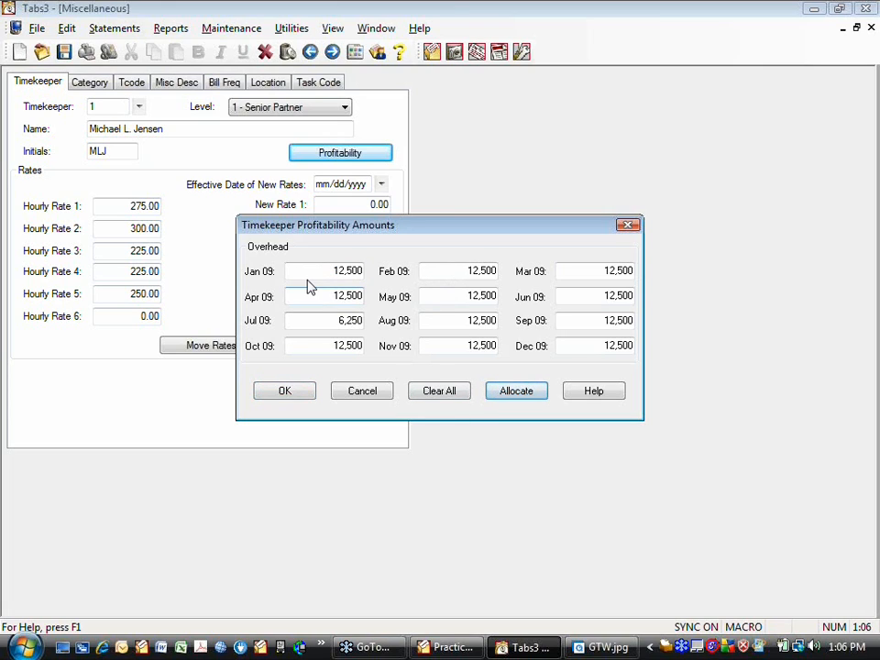
click(517, 394)
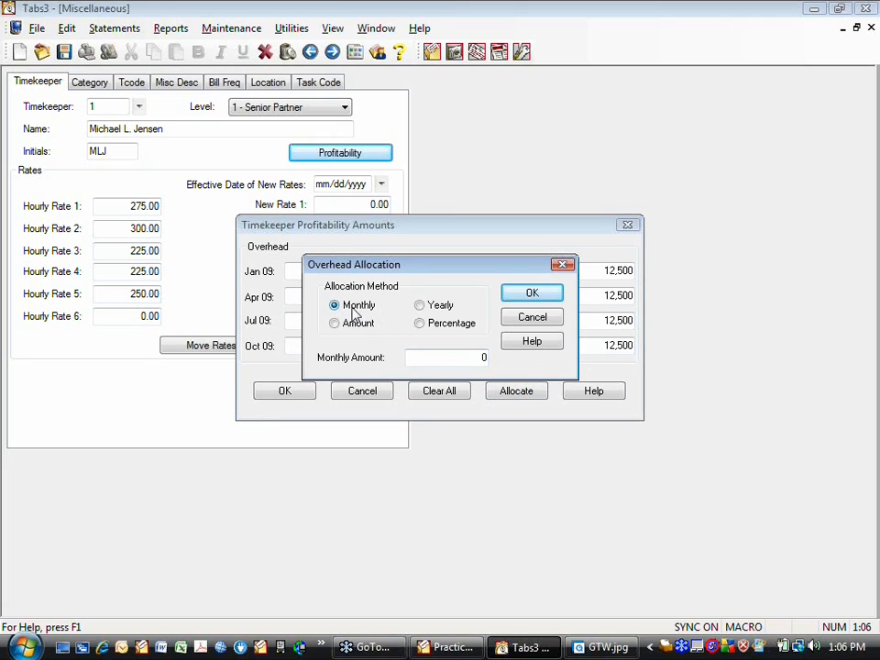
click(471, 357)
click(419, 305)
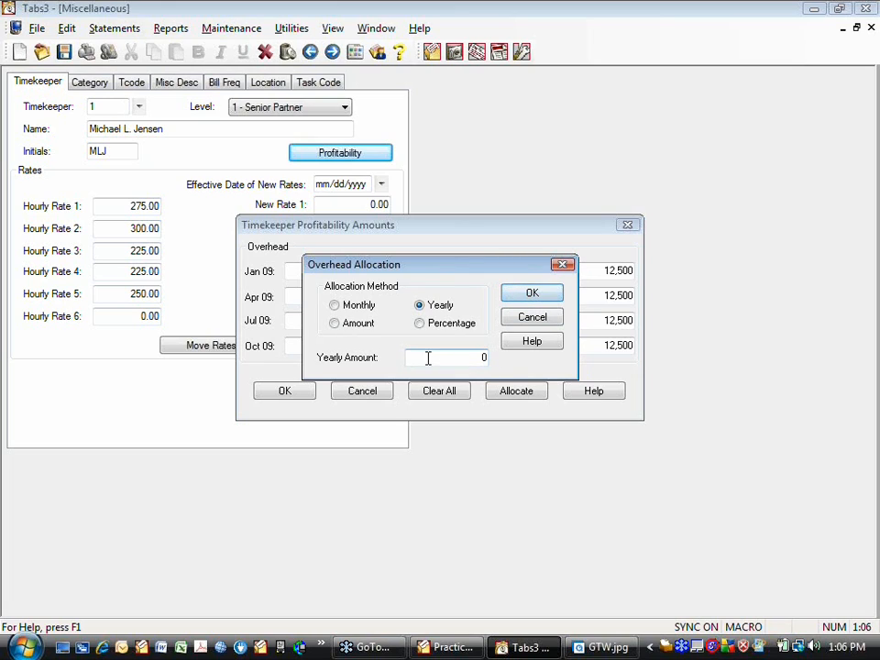
drag(461, 358, 496, 358)
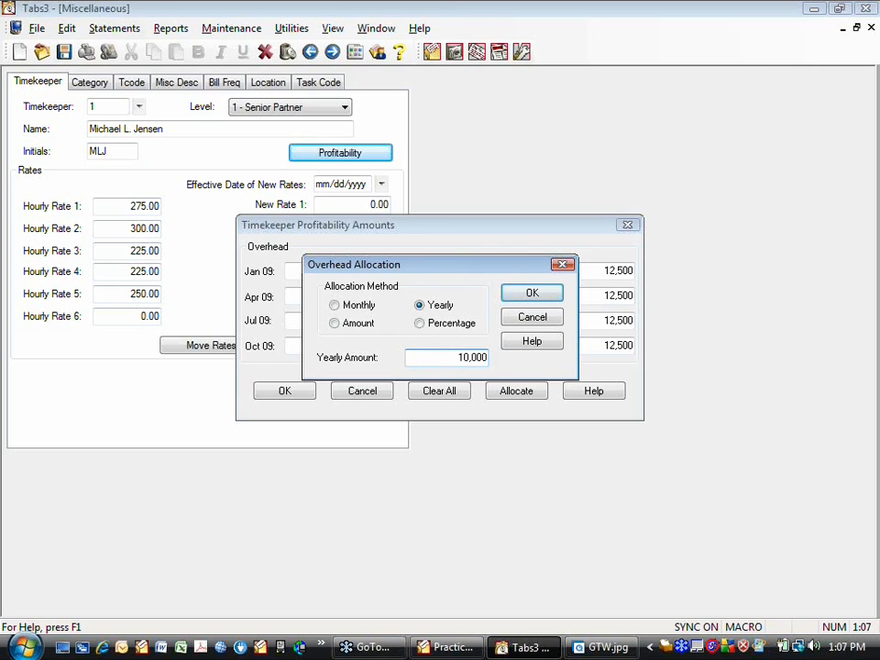
click(335, 307)
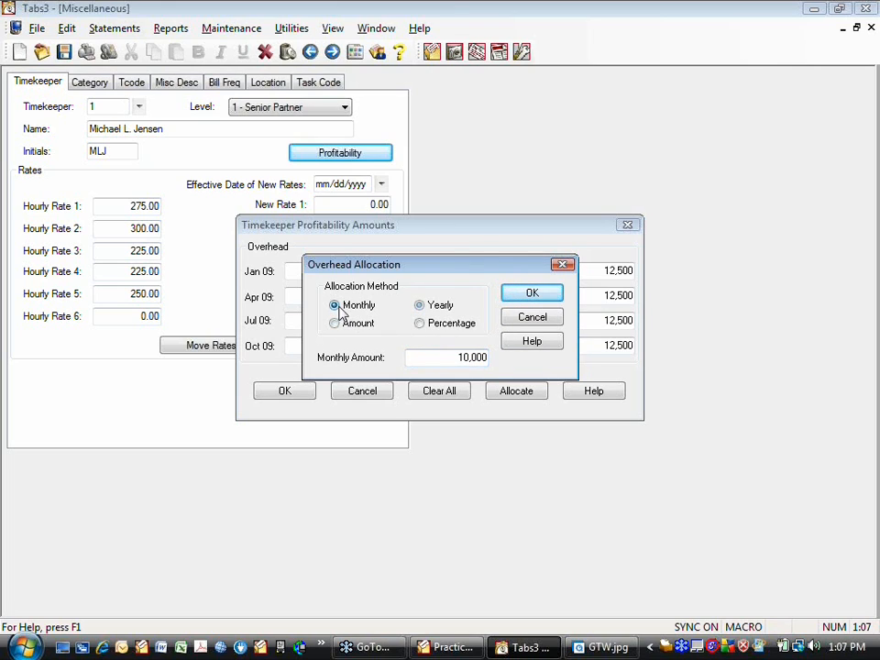
click(531, 295)
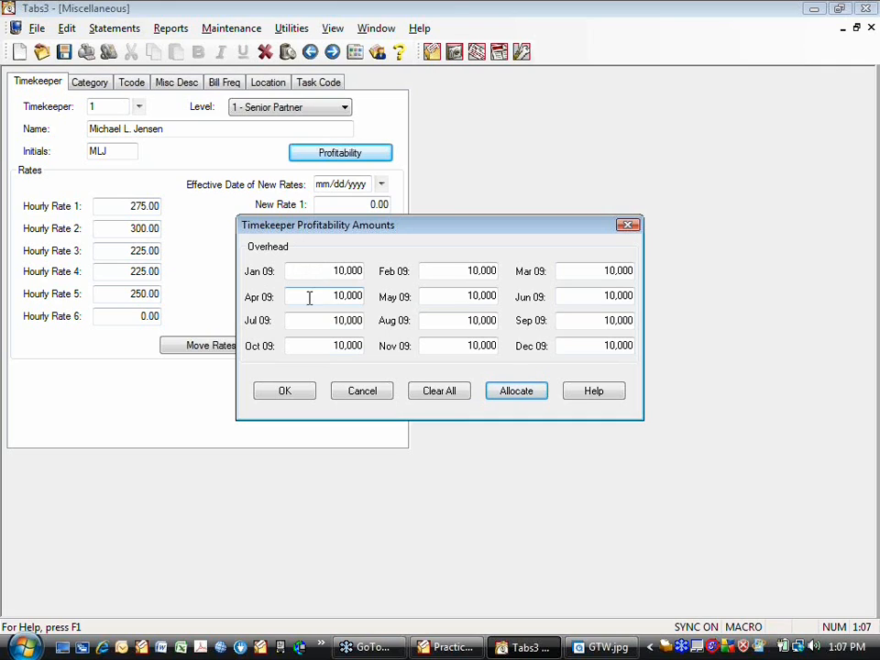
Step: Adjust every month's overhead by an amount of 5,000 using the overhead allocation
click(516, 392)
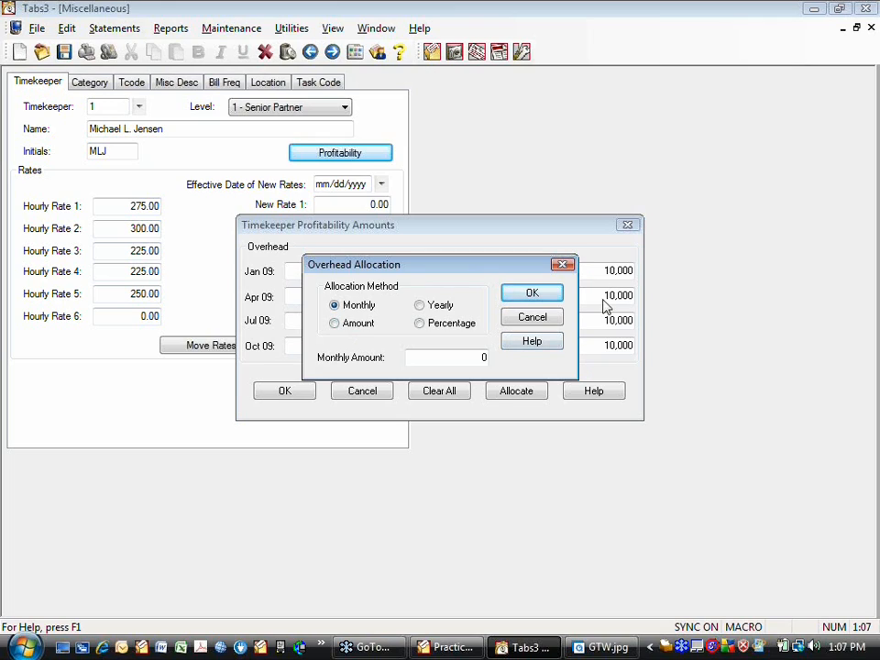
click(336, 325)
click(474, 357)
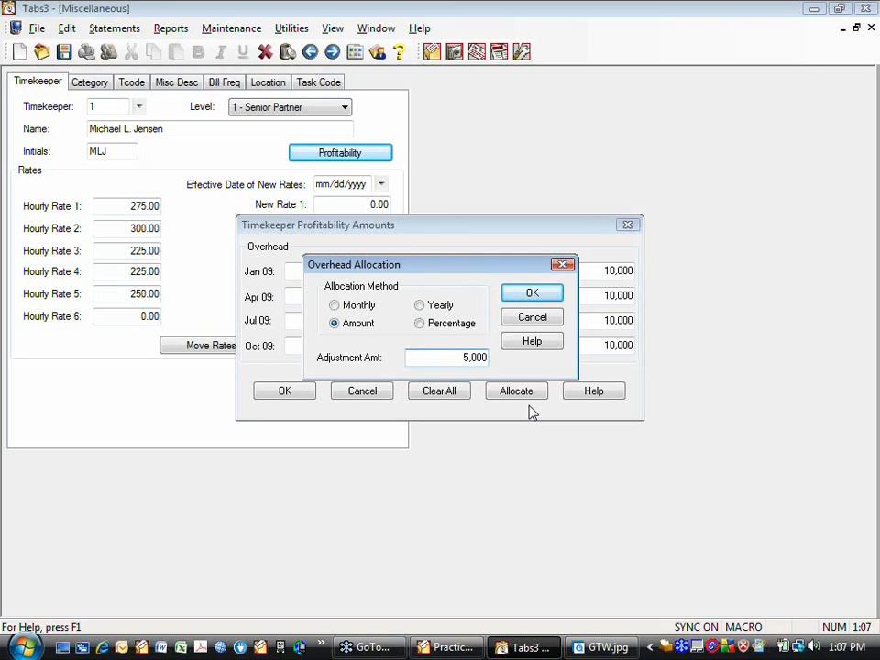
text(5000)
click(528, 295)
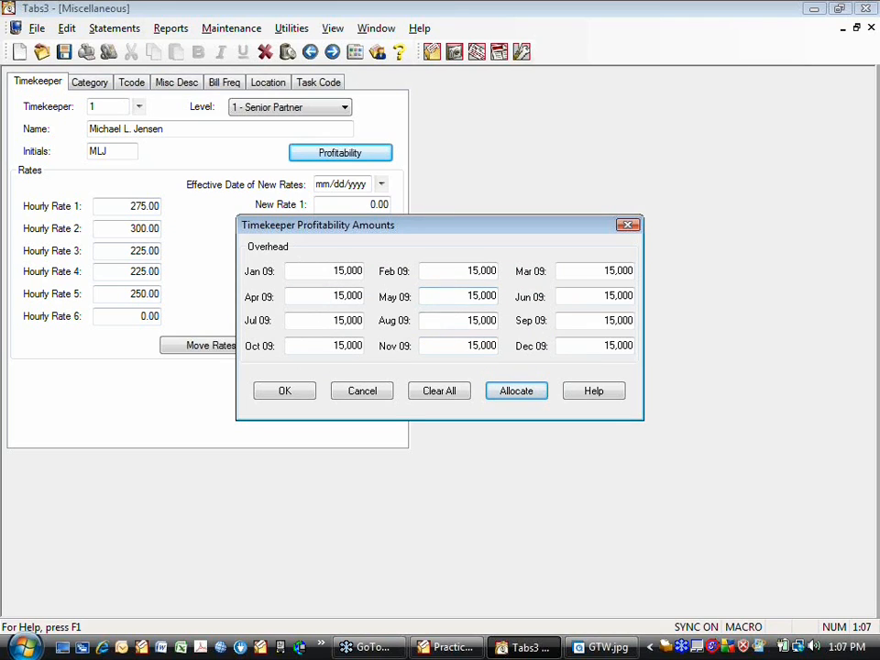
Step: Try a 50 percent adjustment of every month's overhead, and close the profitability amounts without accepting them
click(517, 392)
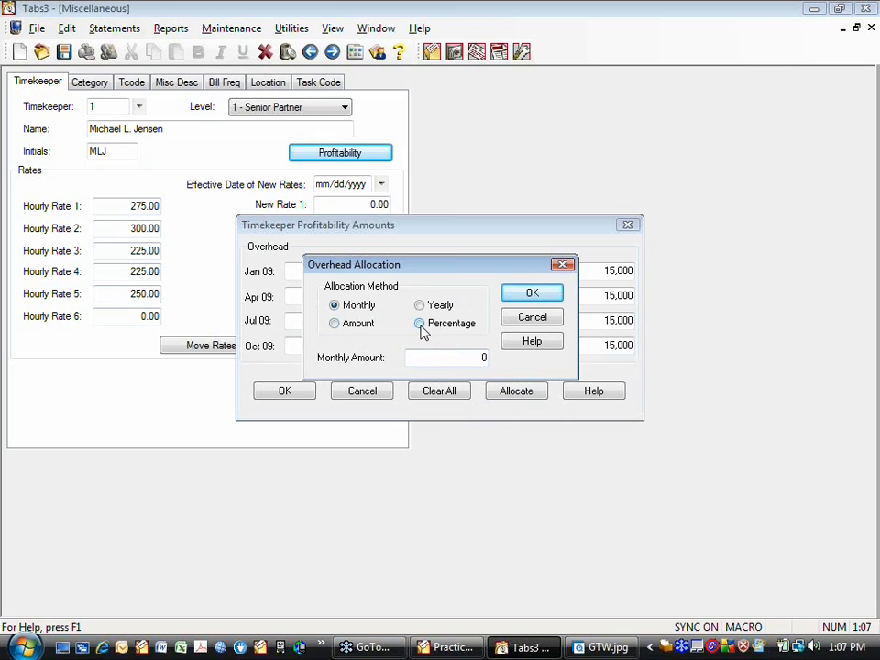
click(420, 325)
click(457, 361)
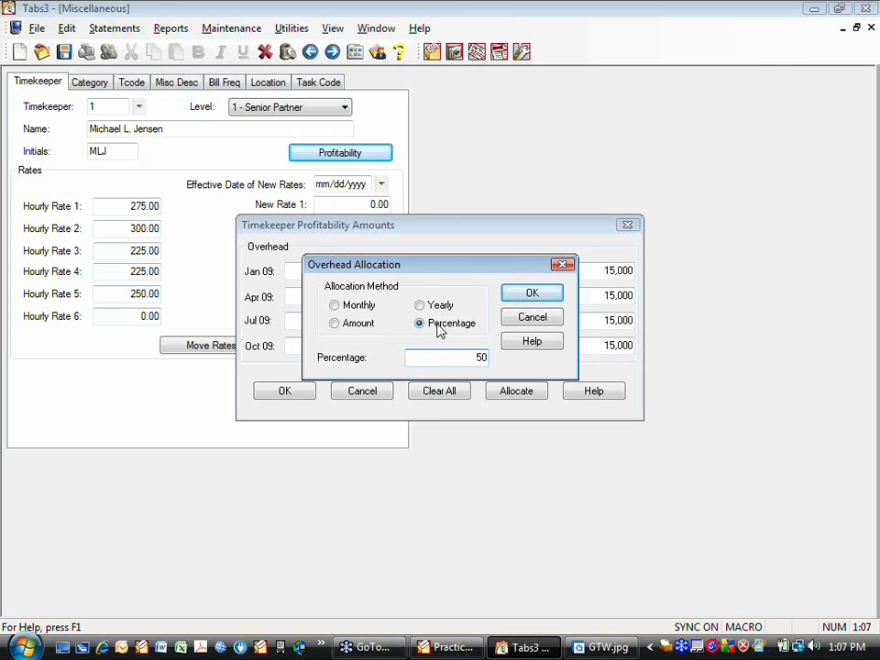
click(530, 295)
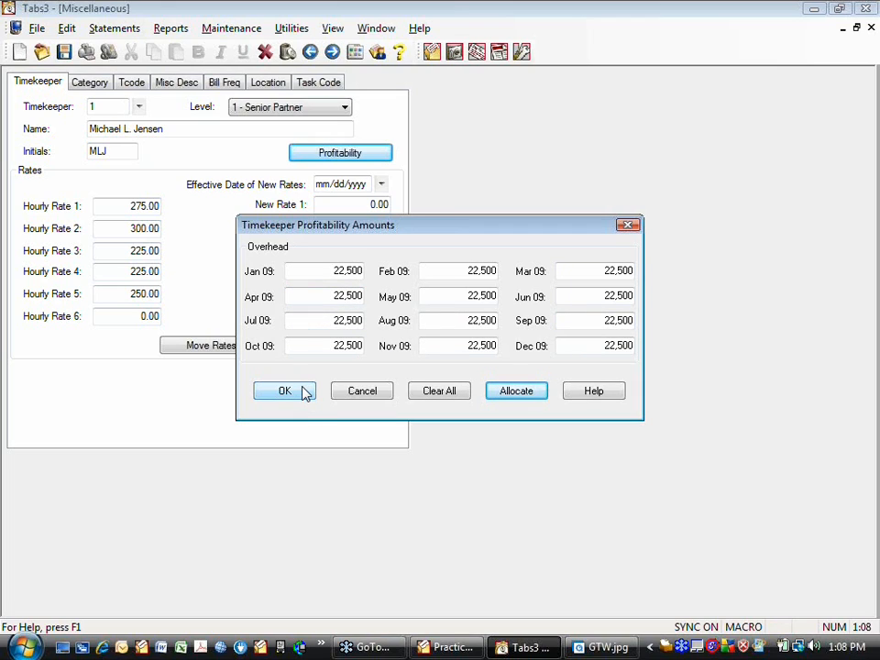
click(628, 224)
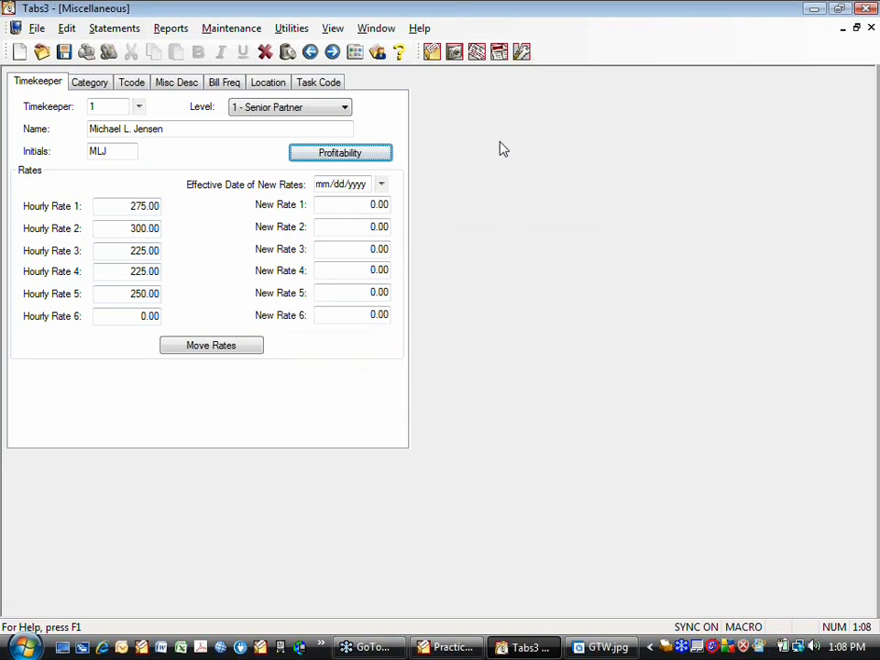
Step: Save the timekeeper record and close the Miscellaneous window
click(63, 52)
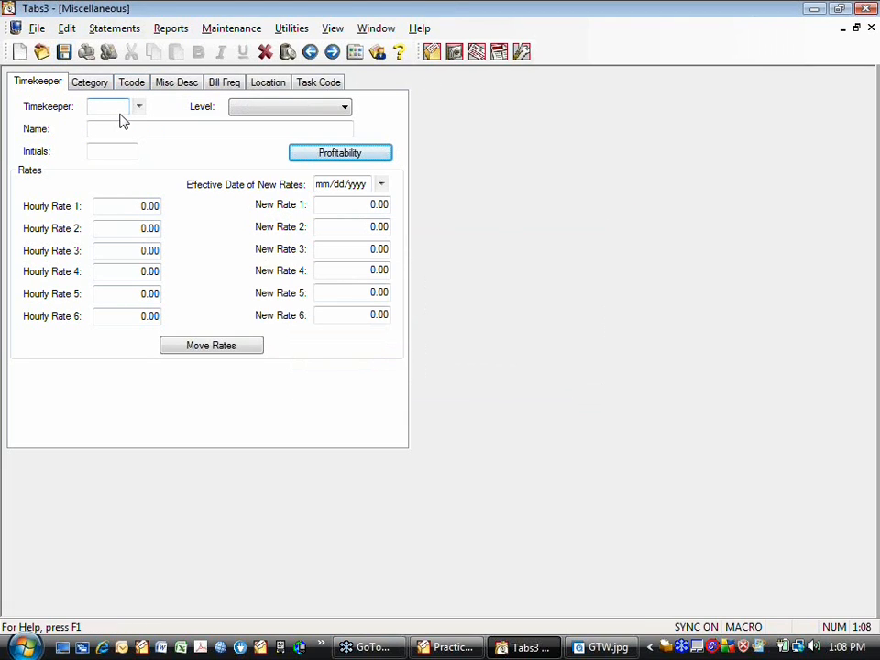
click(870, 26)
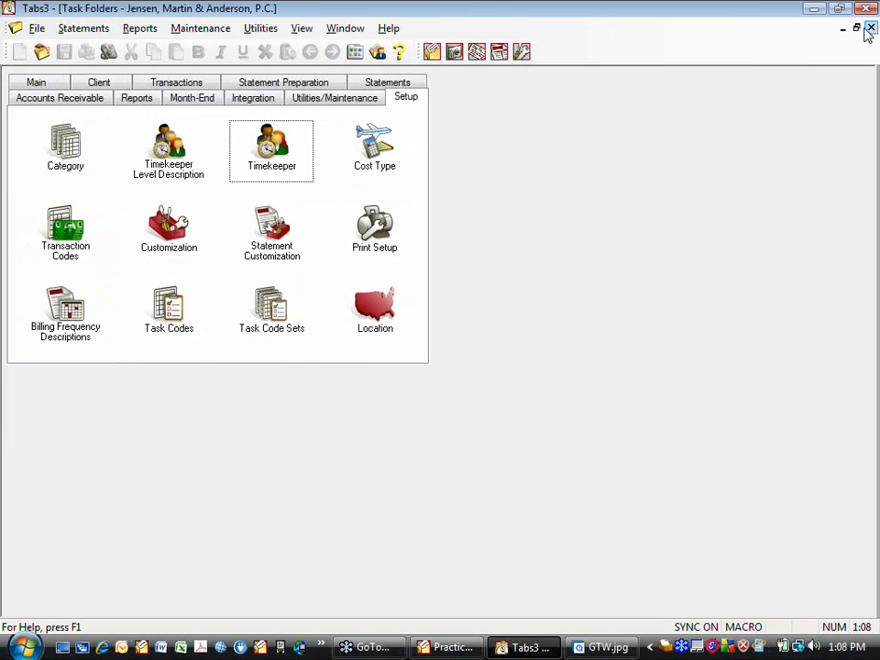
Step: Open the Timekeeper Profitability Report and set it to timekeeper 1 thru 1, with January 2009 as the beginning reporting month
click(129, 97)
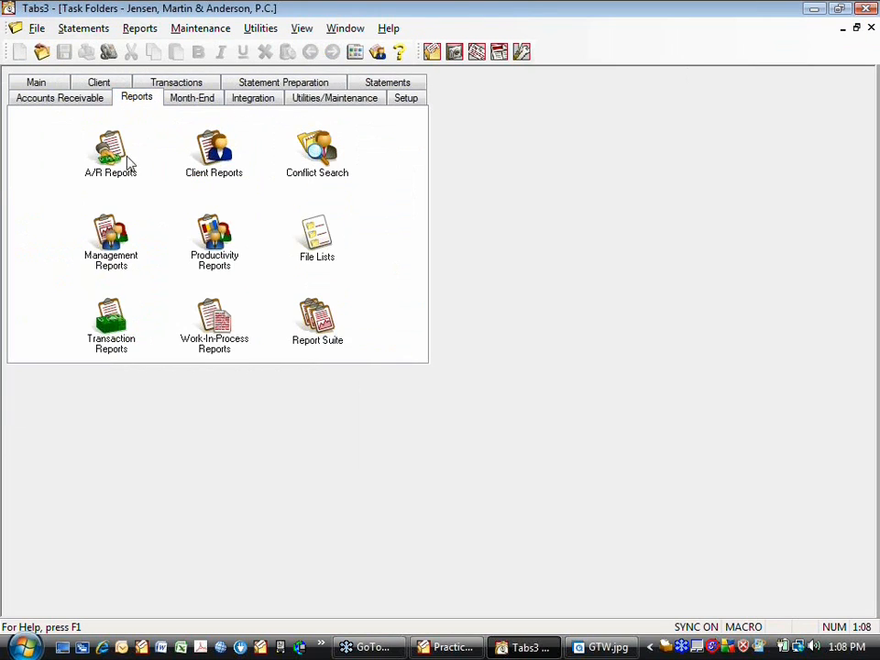
click(126, 244)
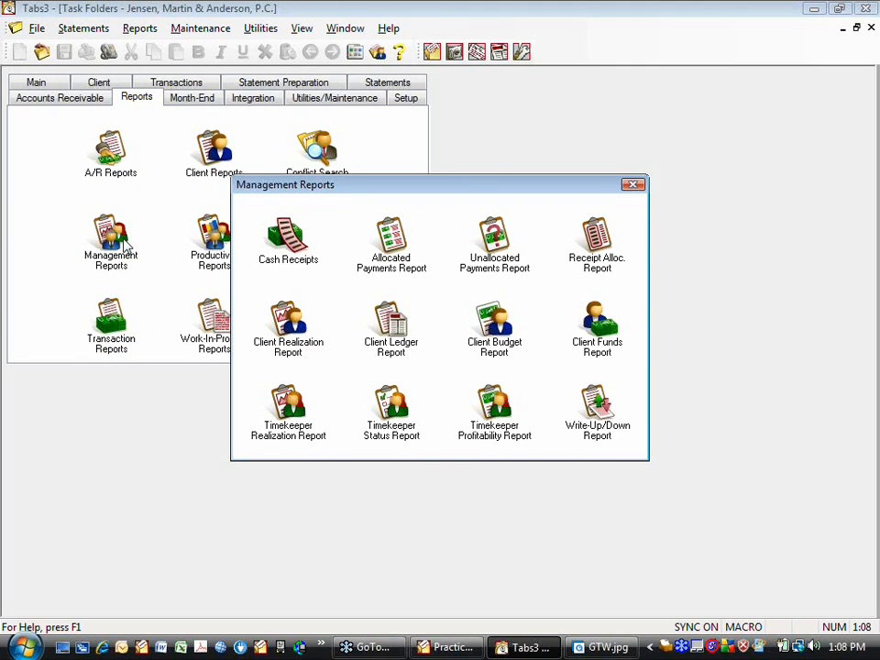
click(498, 413)
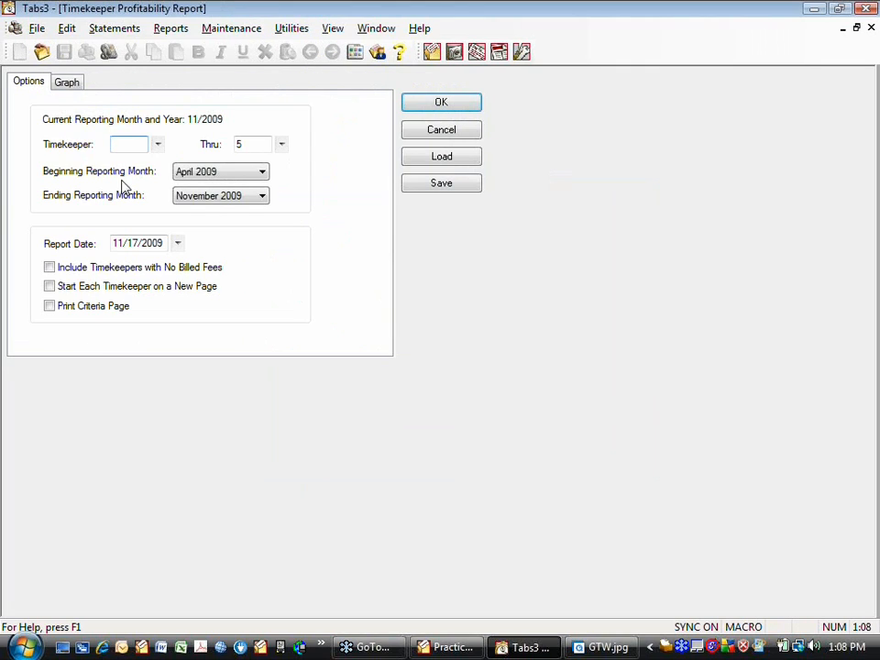
text(1)
key(Tab)
text(1)
click(263, 172)
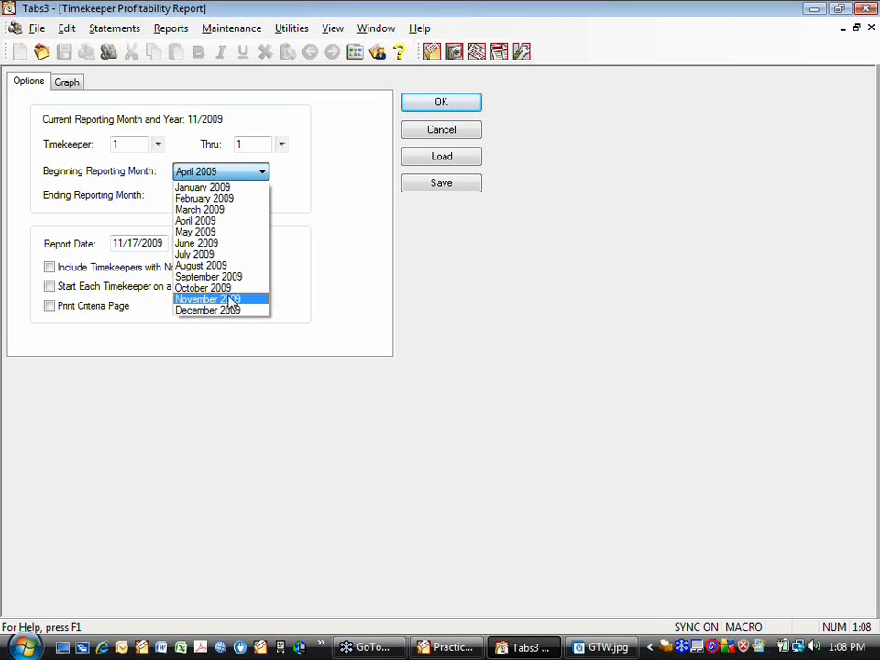
click(244, 189)
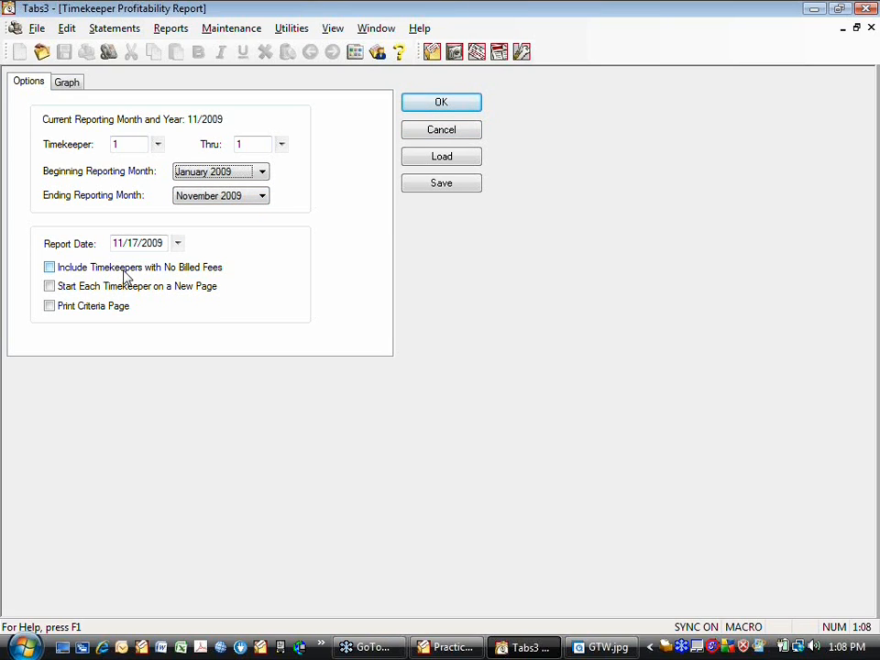
Step: Preview the Timekeeper Profitability Report, and close both the preview and the report window
click(441, 108)
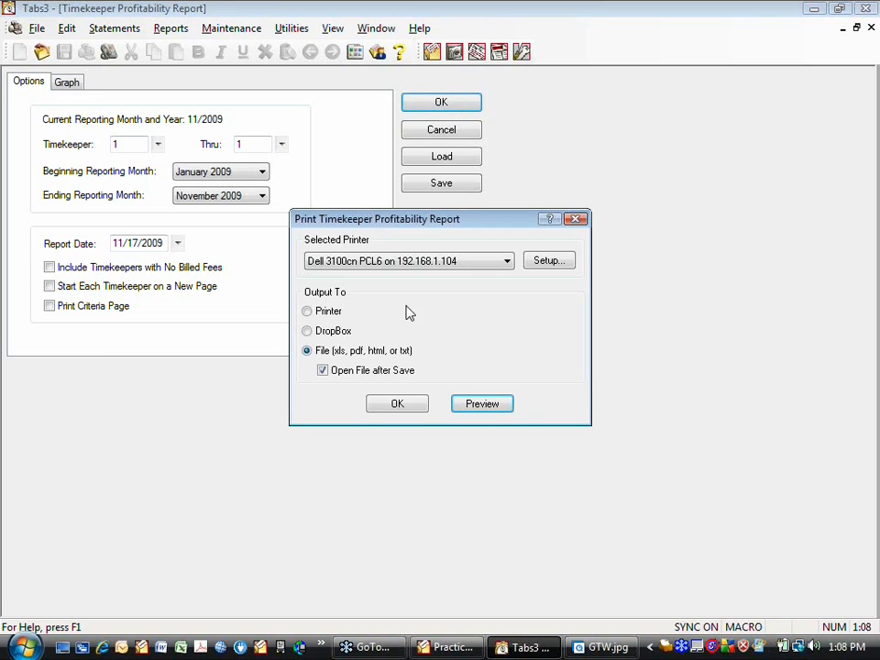
click(466, 404)
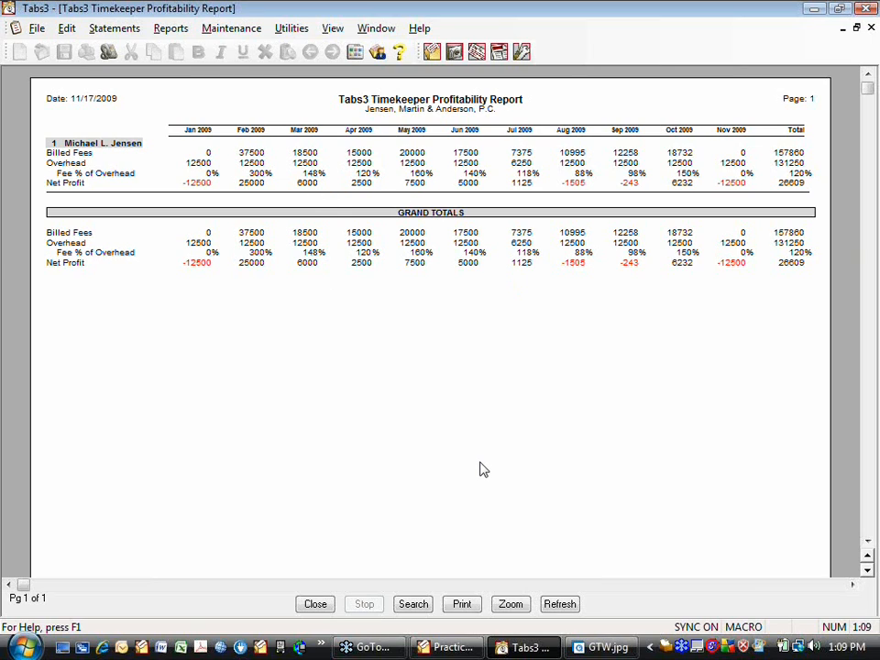
click(317, 605)
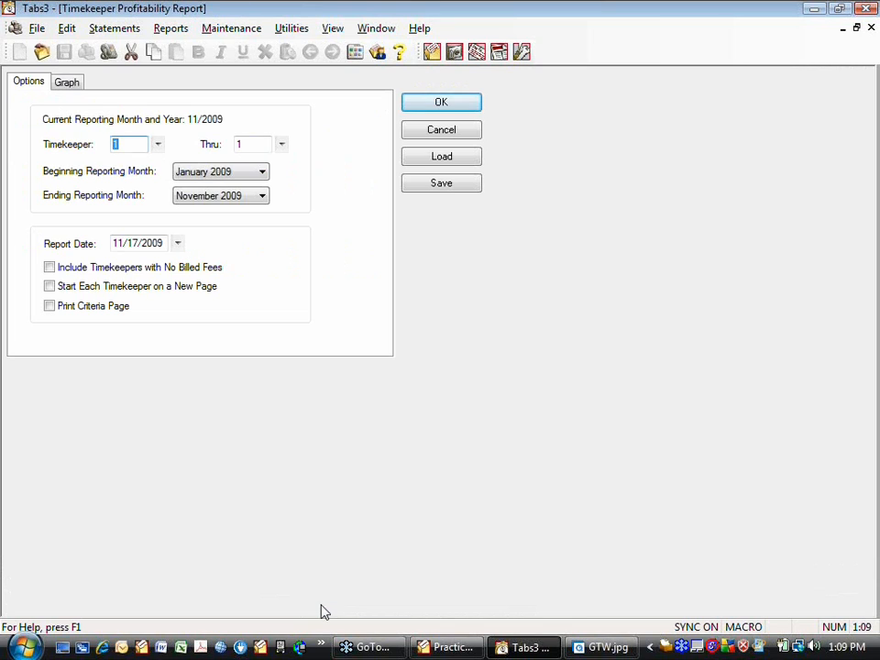
click(871, 28)
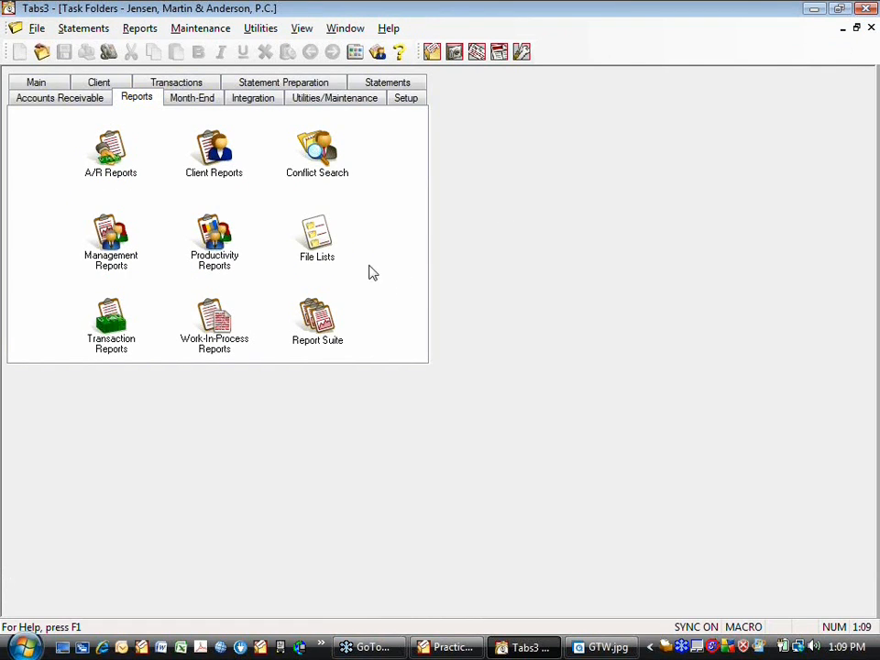
Step: Look at the hourly and new rate fields in the timekeeper setup, and close that window
click(404, 104)
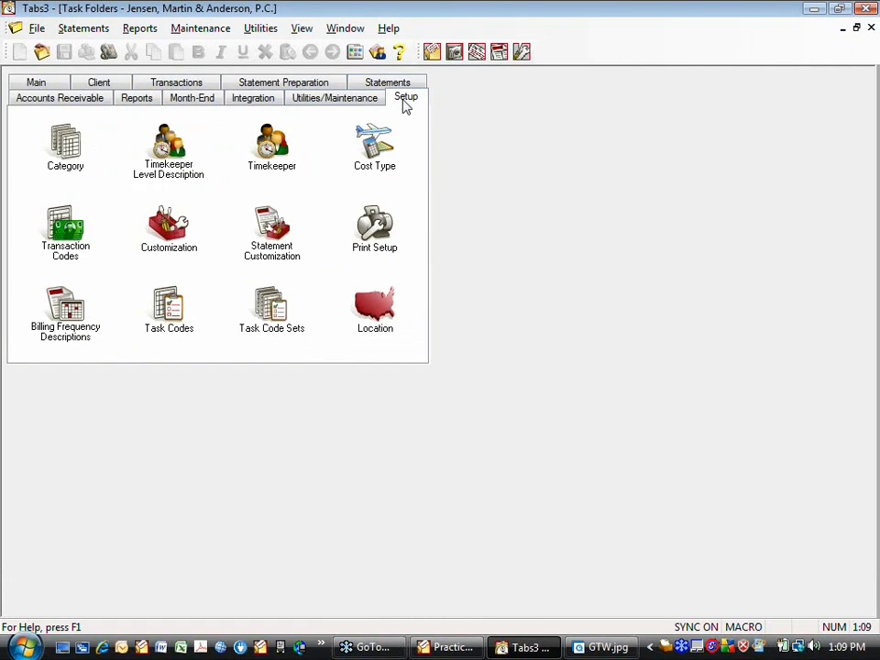
click(280, 162)
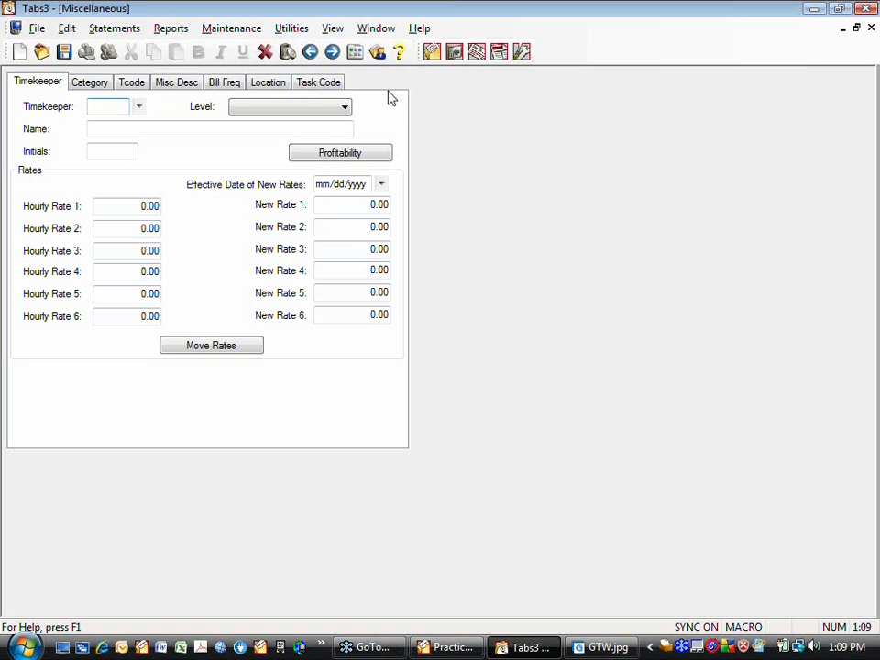
click(871, 29)
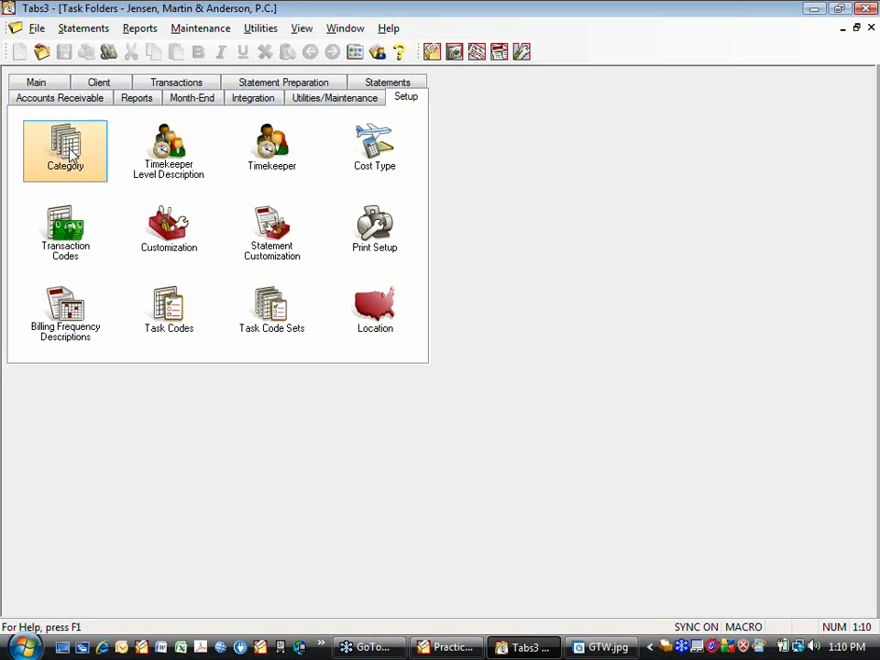
Step: Start Change WIP Transactions without backing up the data, and clear the ending value of the client ID range
click(156, 85)
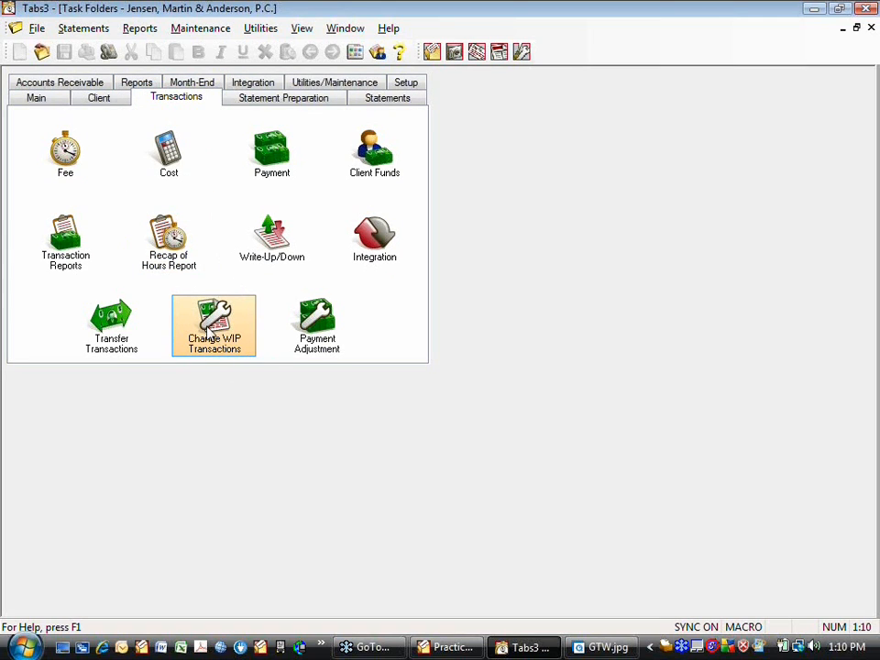
click(213, 328)
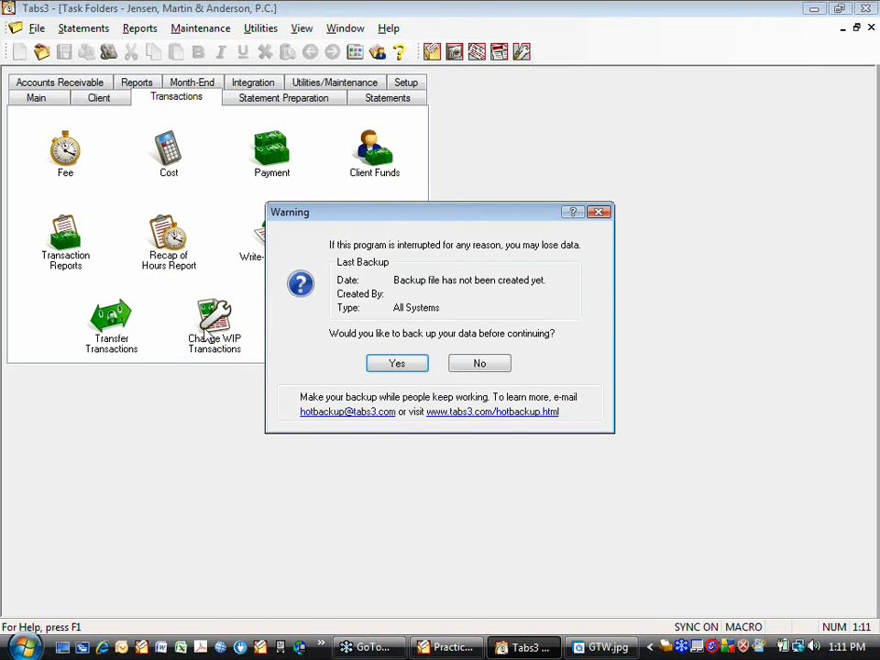
click(464, 366)
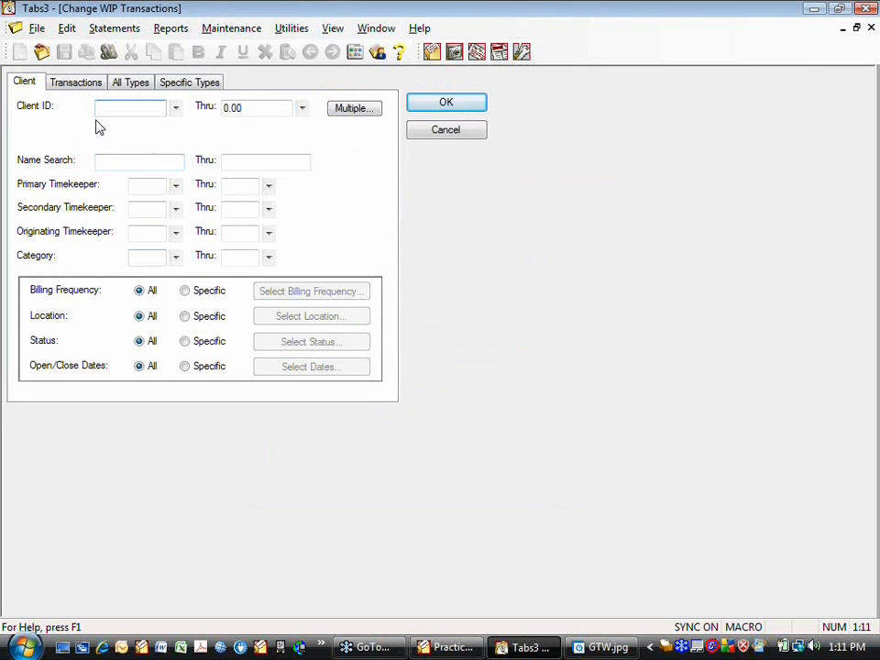
click(143, 107)
key(Tab)
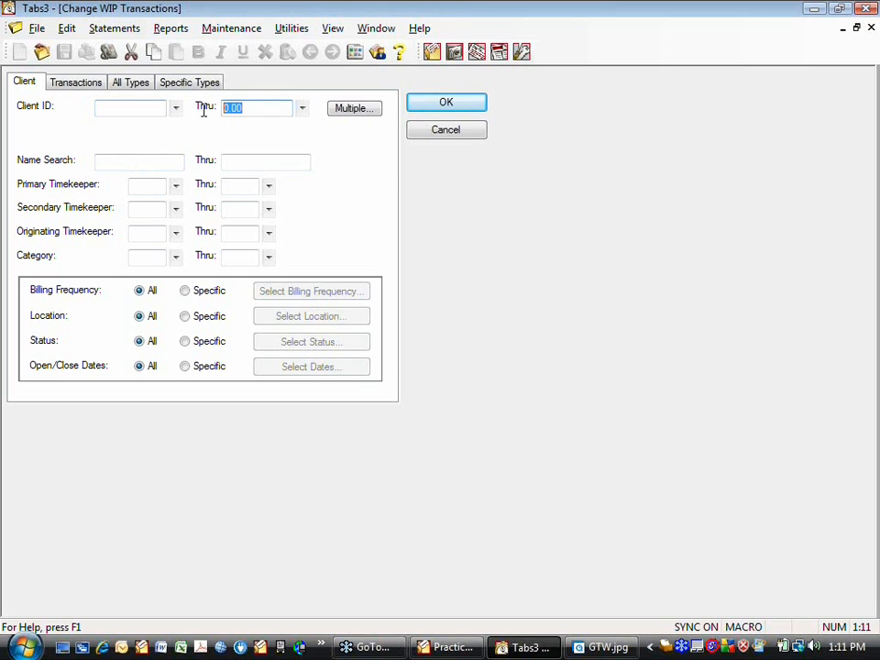
key(Delete)
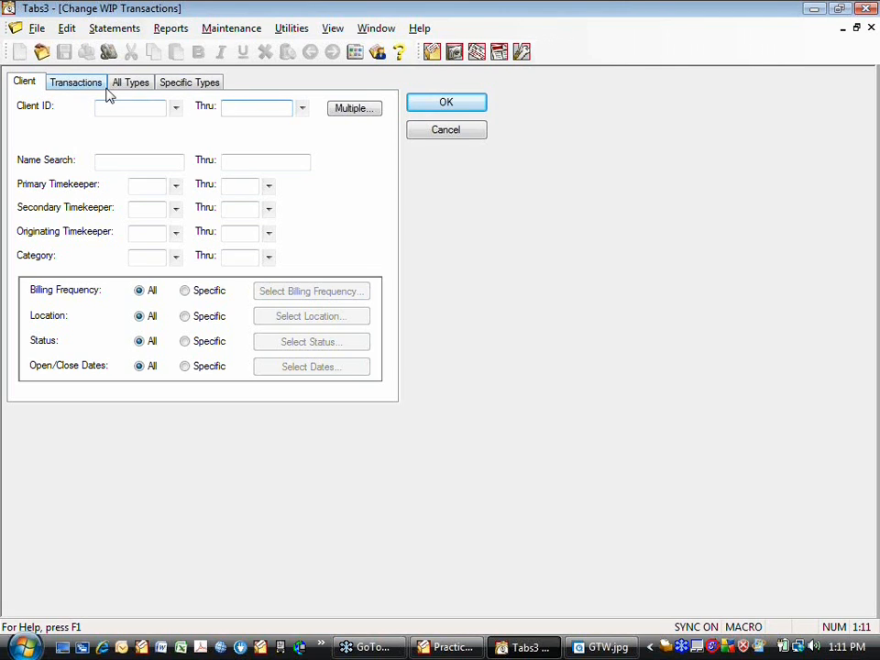
Step: Enable the fee rate change among the specific types, and limit the clients to primary timekeeper 1 thru 1
click(171, 88)
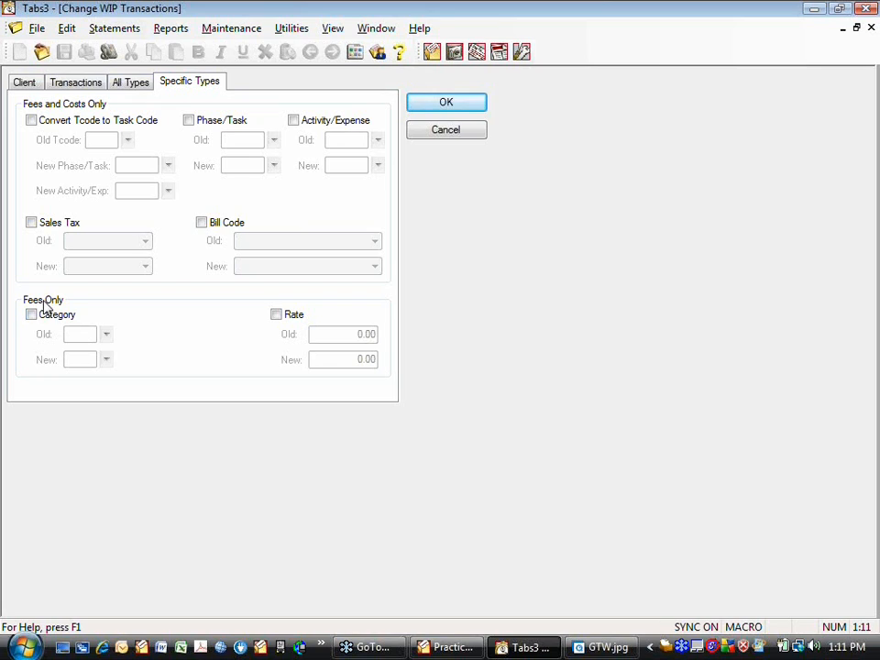
click(276, 314)
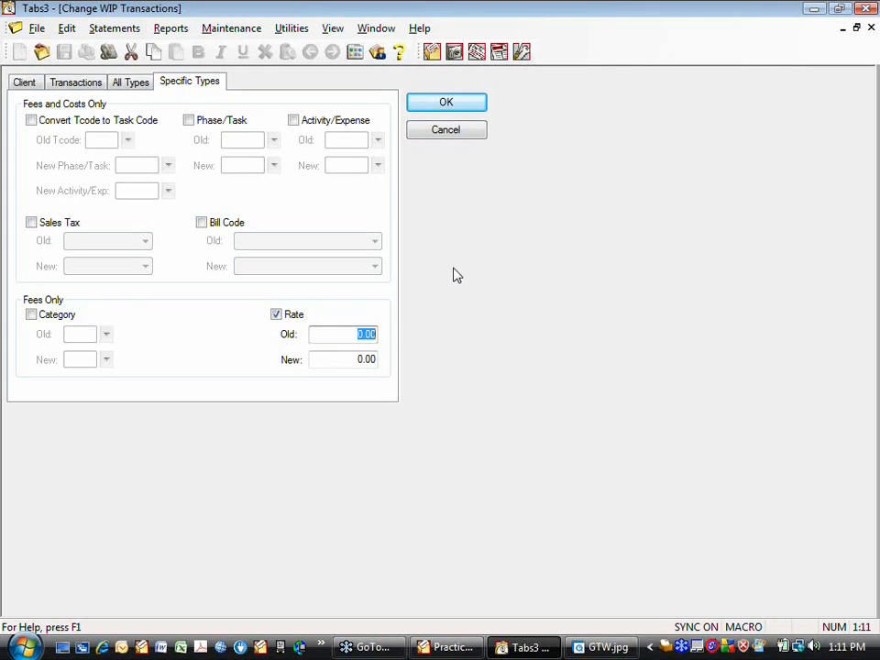
click(24, 82)
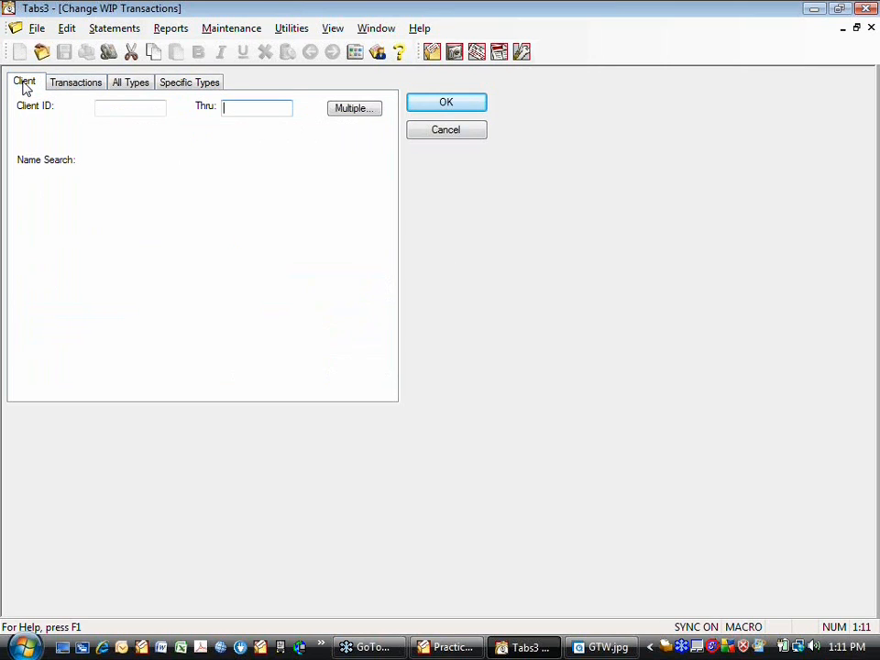
click(143, 185)
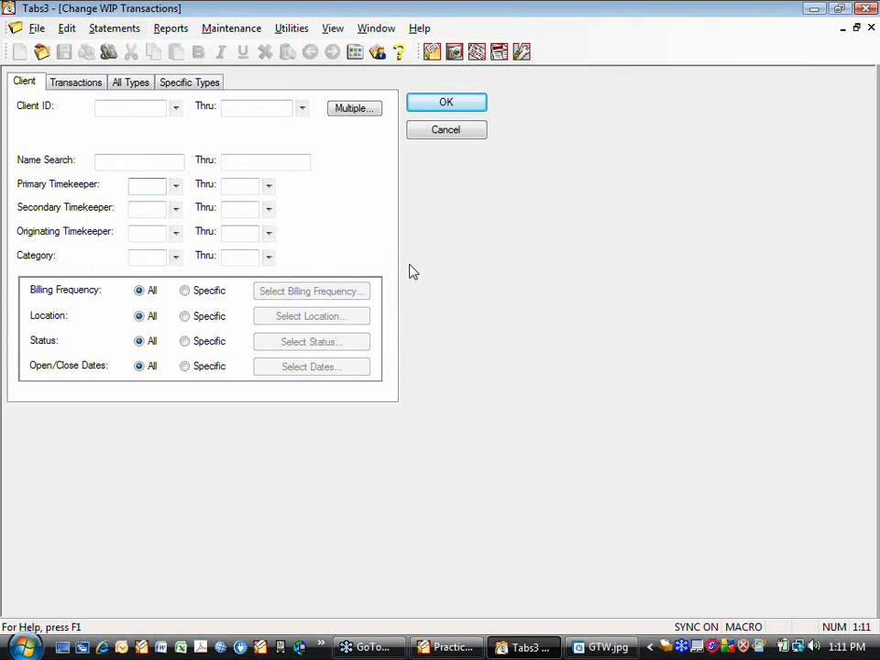
text(1)
key(Tab)
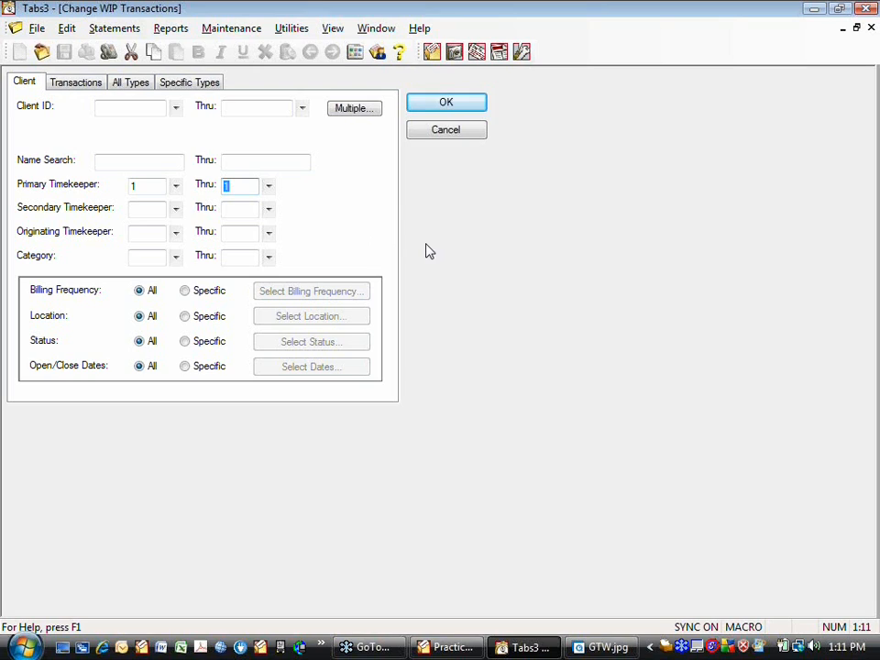
click(217, 85)
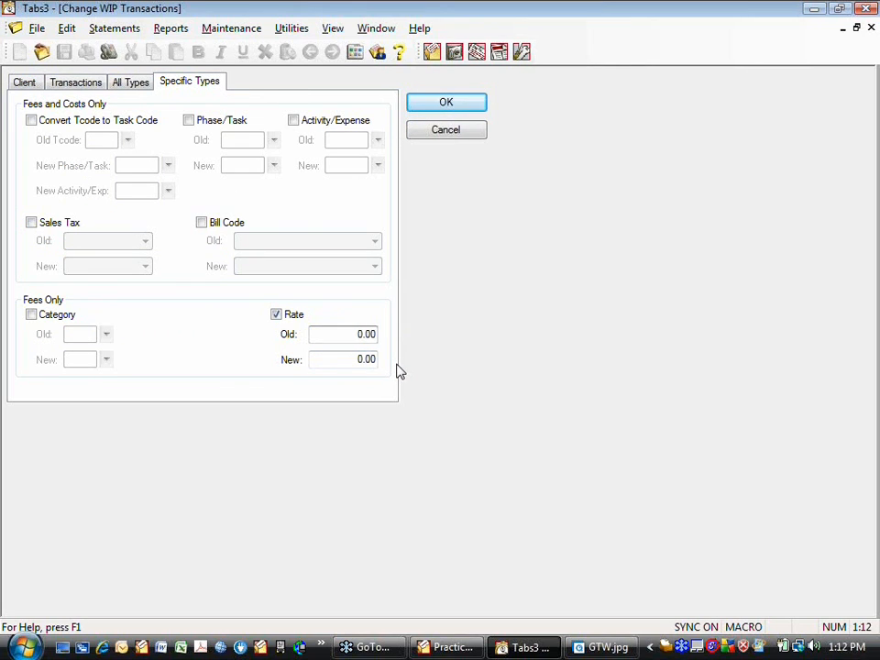
click(25, 83)
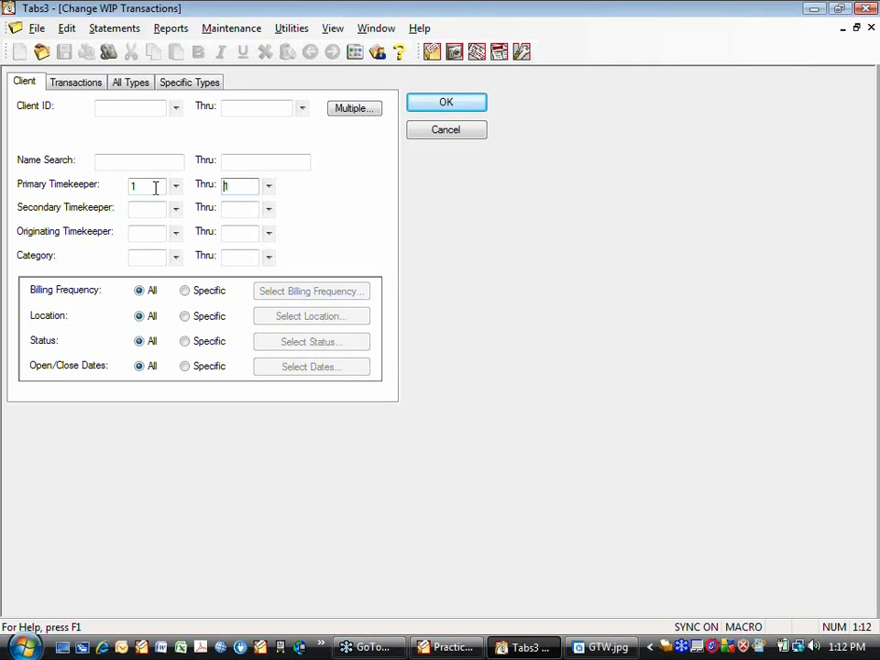
Step: Clear the primary timekeeper range and limit the clients to secondary timekeeper 1 thru 1 instead
key(Tab)
click(146, 190)
key(BackSpace)
key(Tab)
key(BackSpace)
click(156, 209)
text(1)
key(Tab)
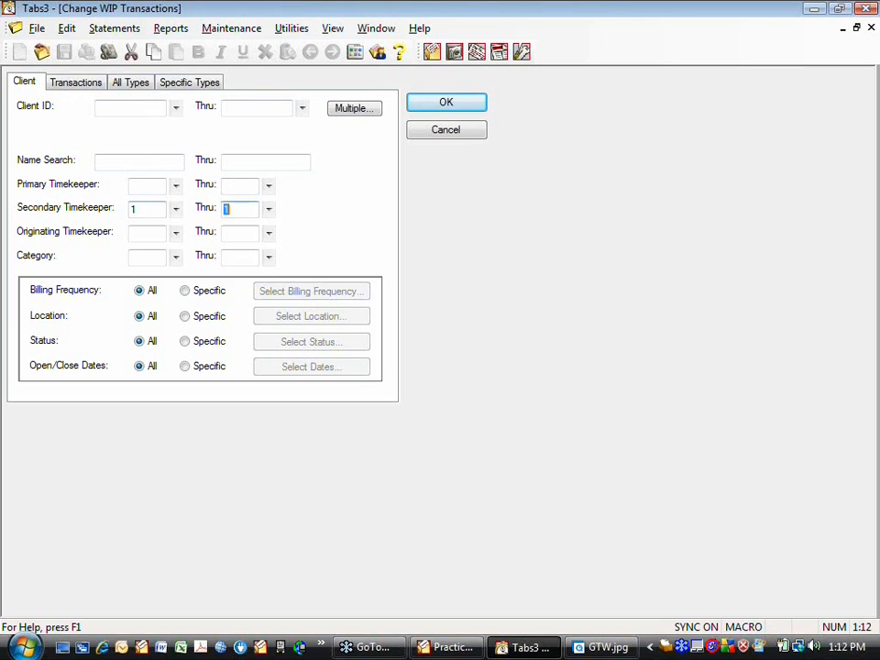
text(1)
Step: Clear the secondary timekeeper range from the client criteria
click(145, 210)
key(Delete)
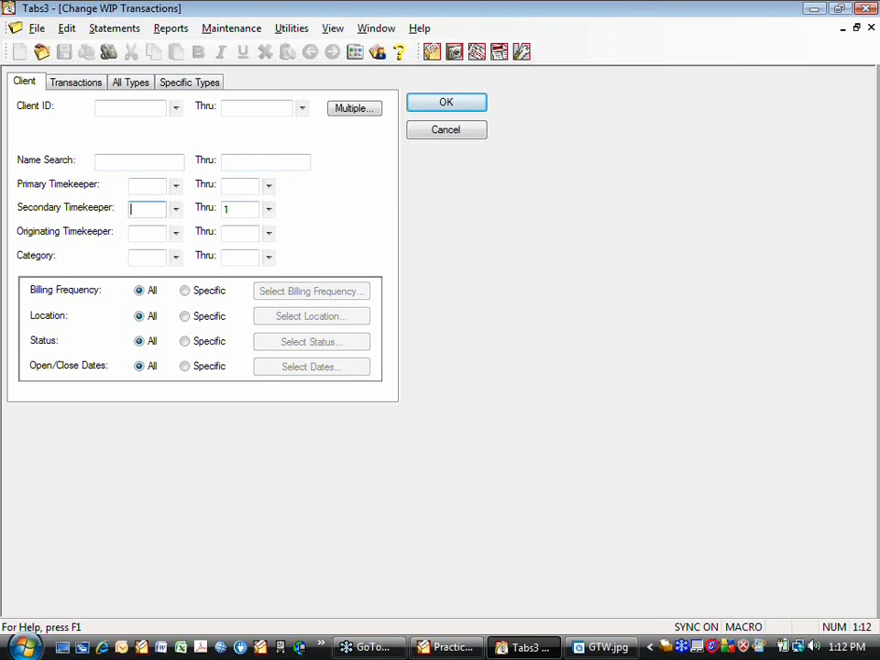
click(230, 210)
key(Delete)
Step: Limit the fee transactions to fee timekeeper 1 thru 1, check the rate change settings, and cancel Change WIP Transactions
click(73, 85)
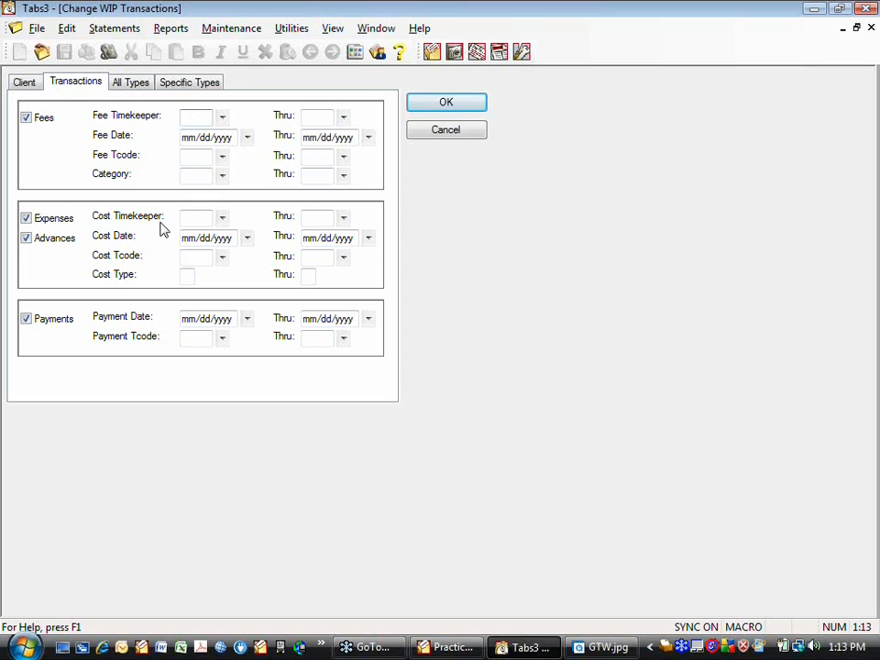
text(1)
key(Tab)
text(1)
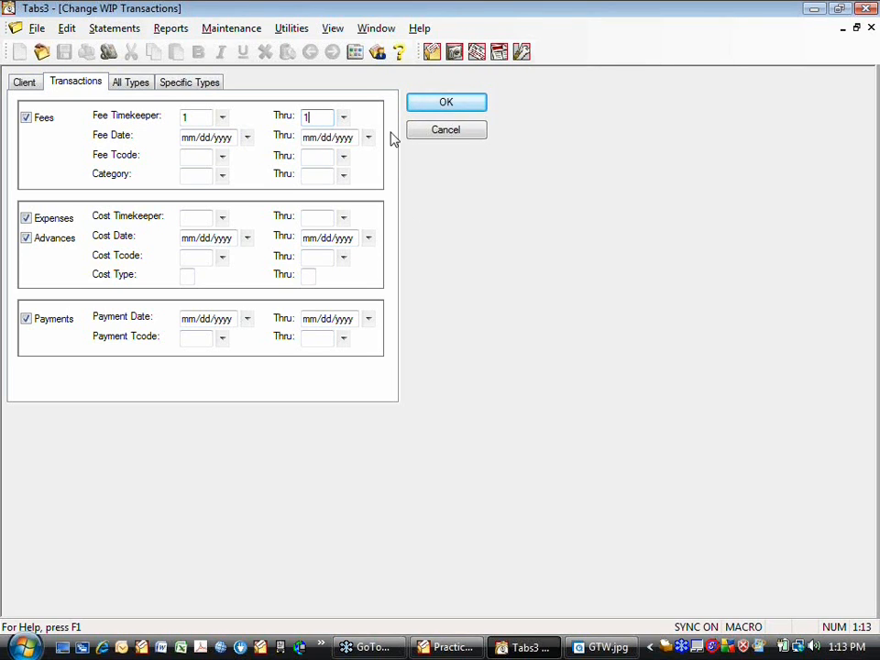
click(195, 83)
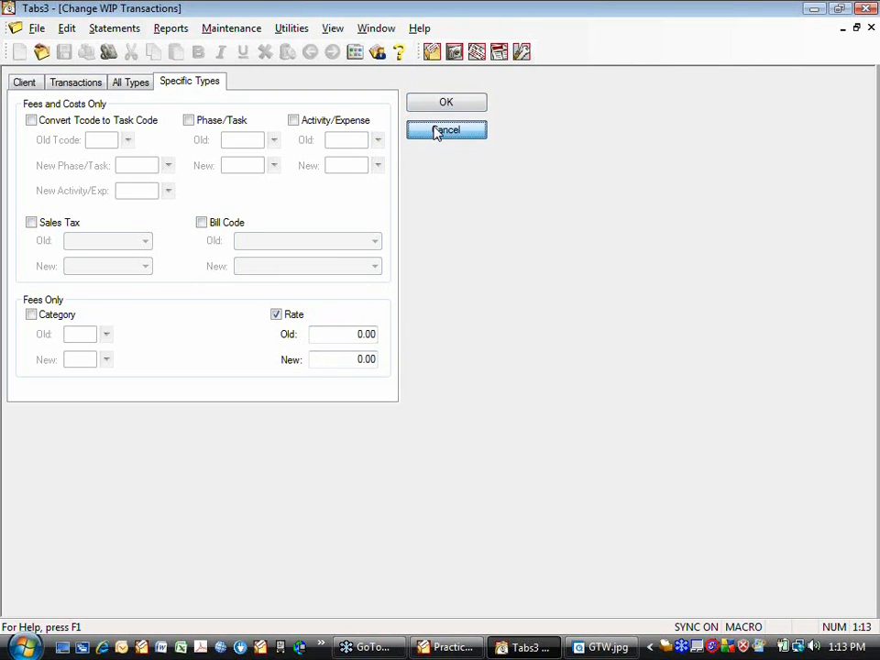
click(438, 132)
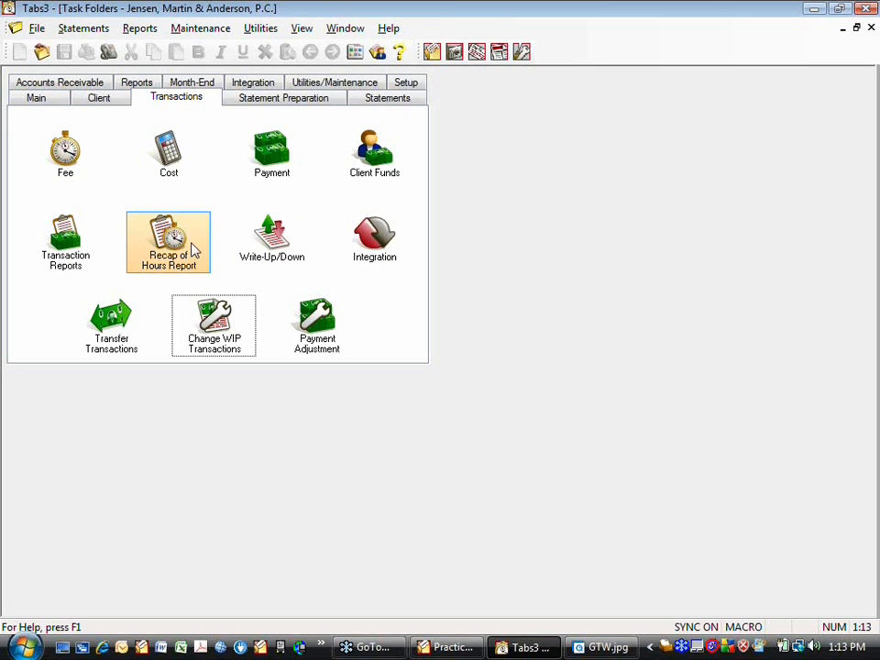
Step: Open the rates of the MegaConstruction Corporation client record and examine the available billing rate codes
click(93, 102)
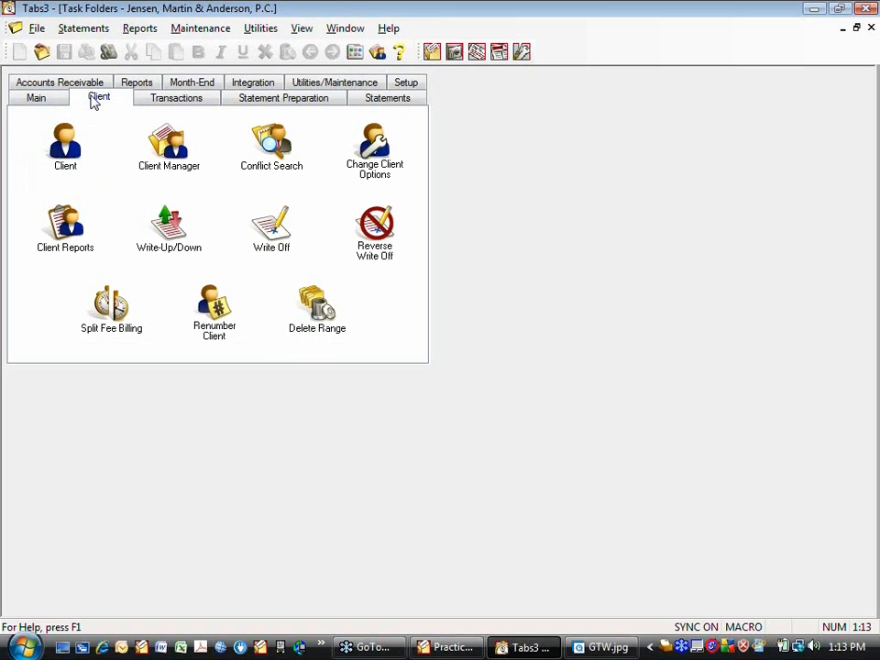
click(27, 99)
click(65, 147)
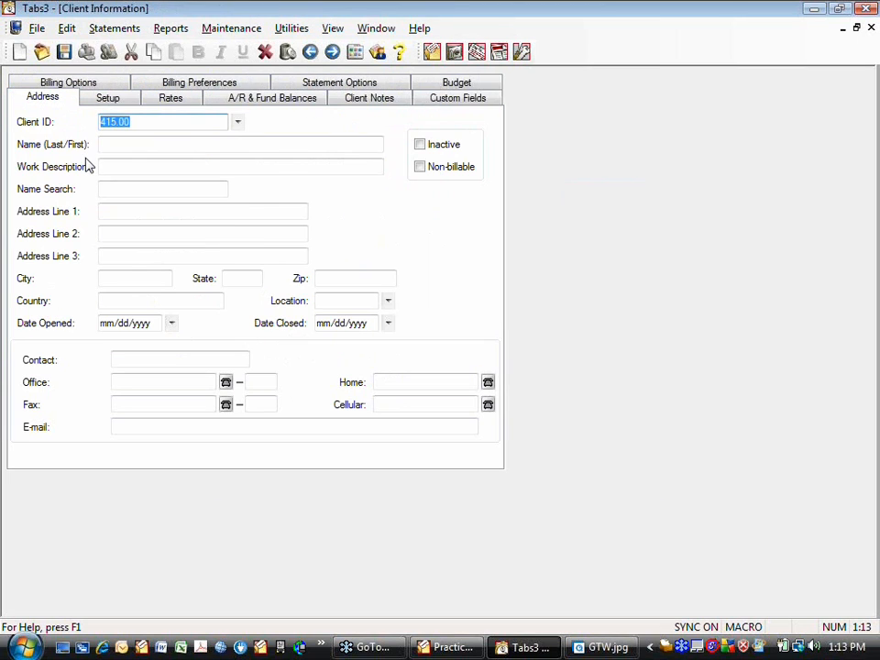
click(168, 99)
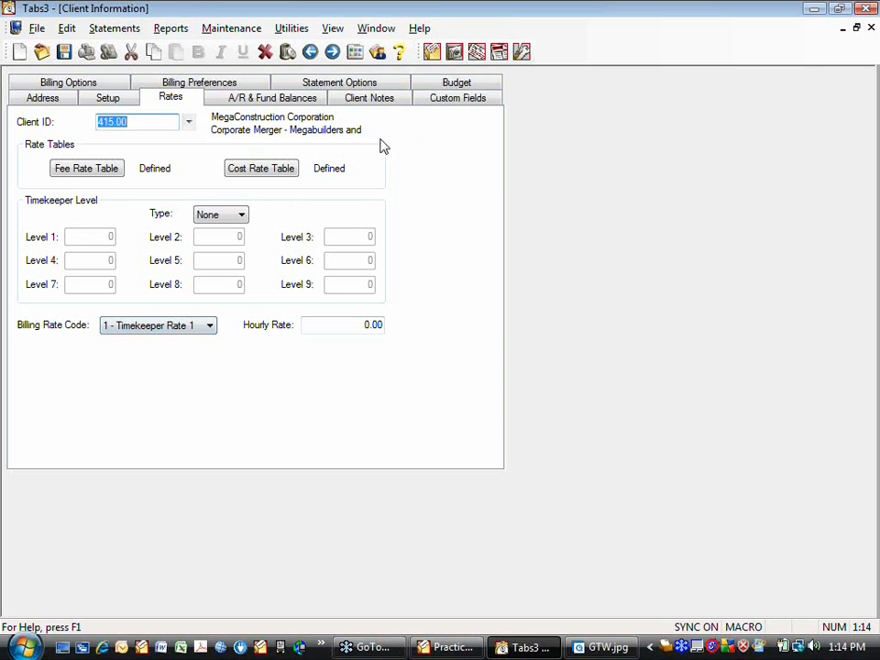
click(211, 330)
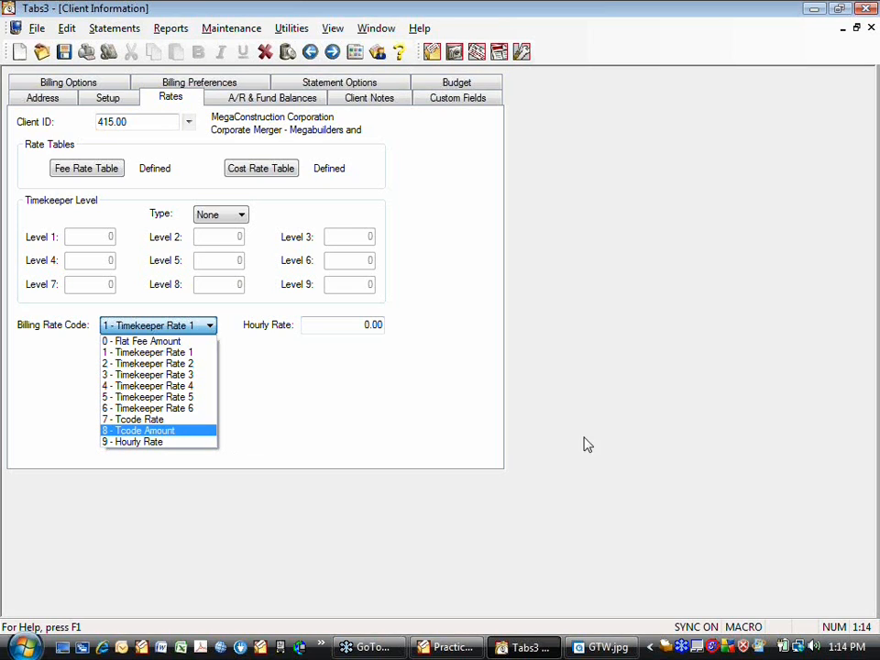
click(794, 339)
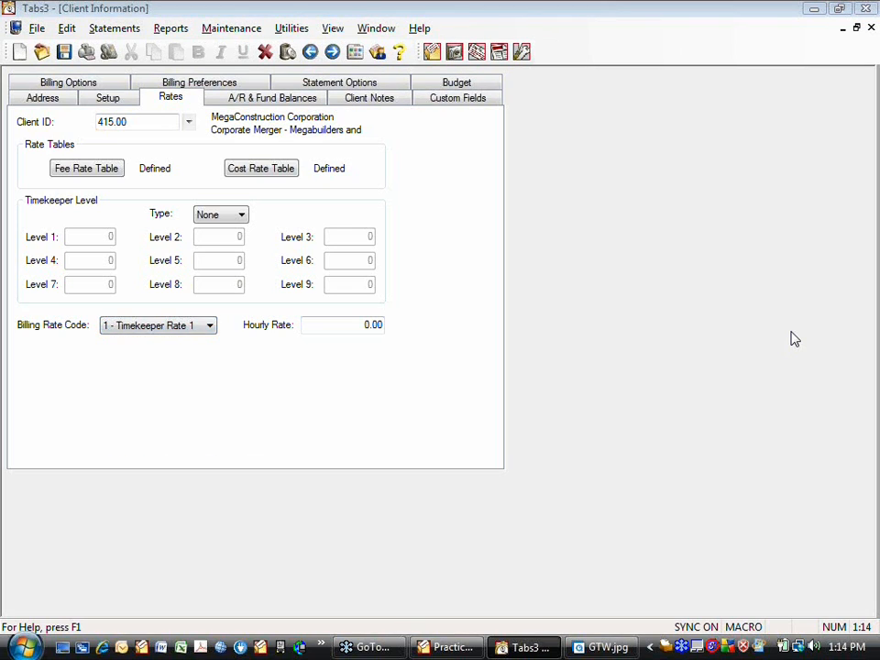
Step: Review the billing rate codes offered for MegaConstruction Corporation and close the client record
click(210, 327)
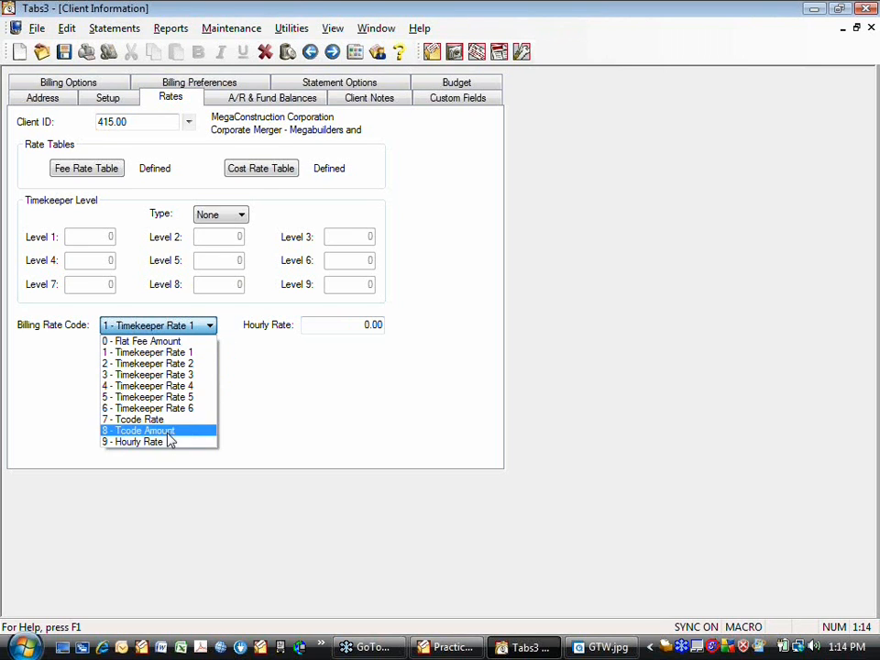
click(269, 402)
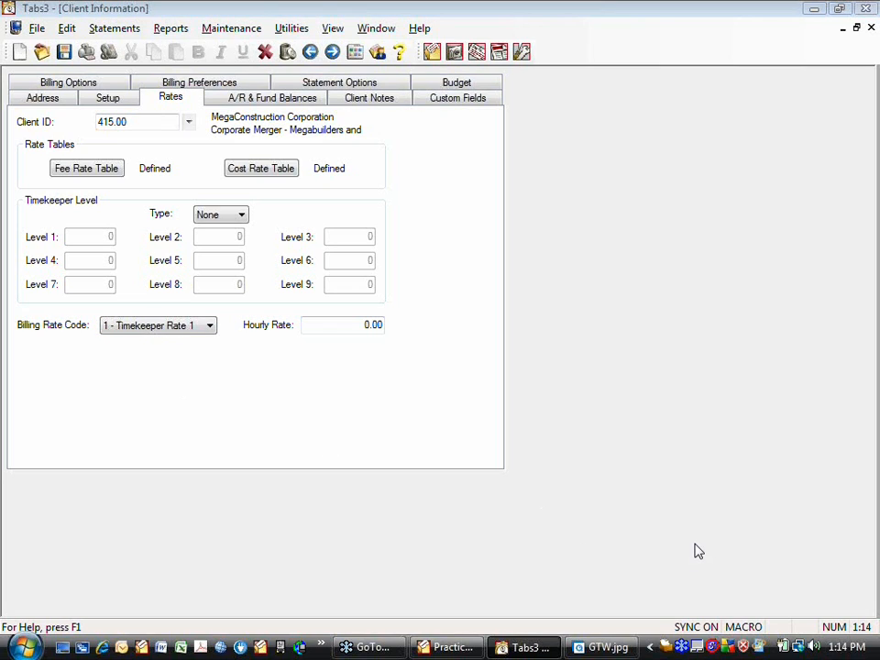
right_click(860, 31)
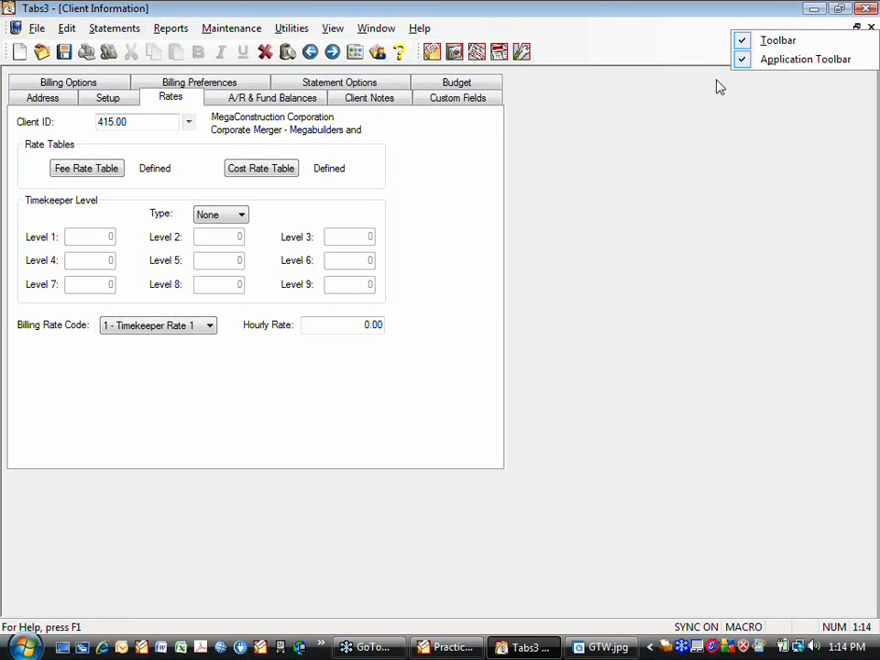
click(869, 28)
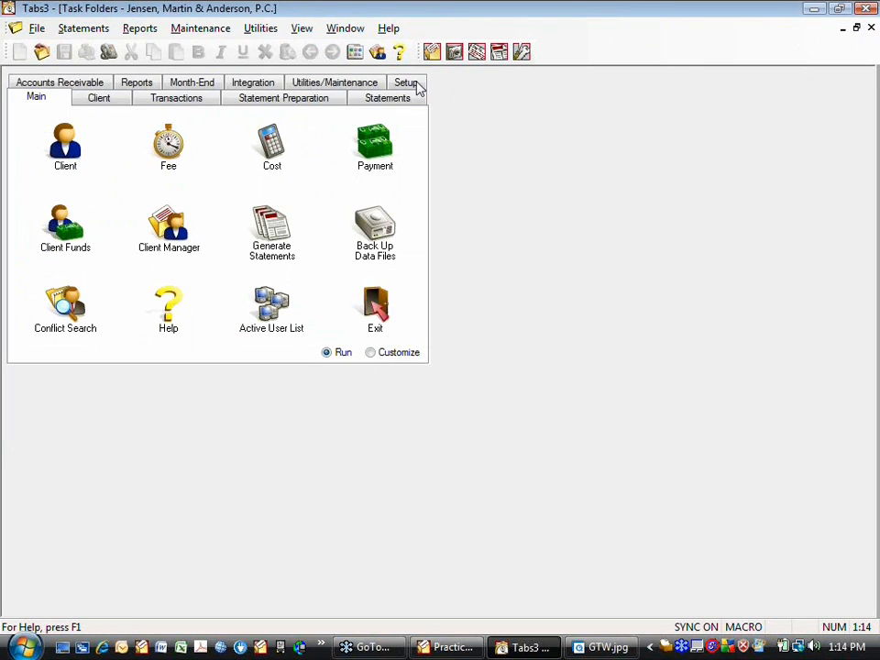
Step: Open Change Client Options without backing up the data, and check the client ID range that limits which clients are changed
click(103, 99)
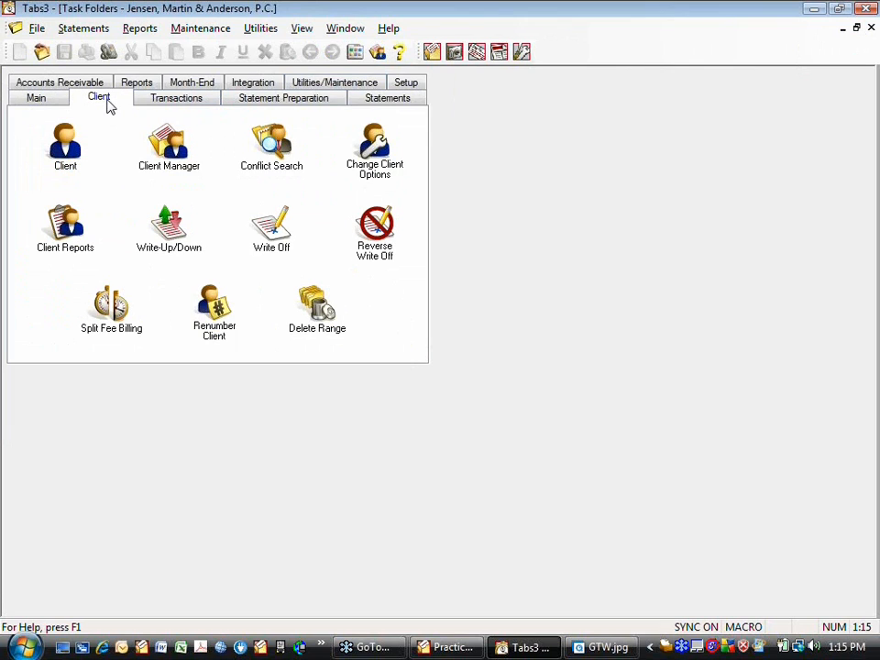
click(368, 154)
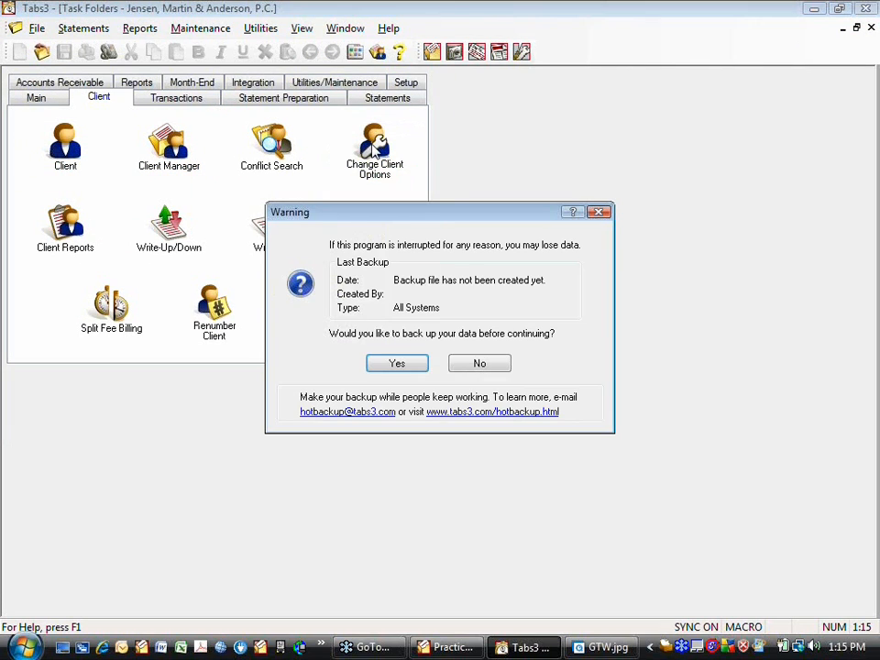
click(468, 364)
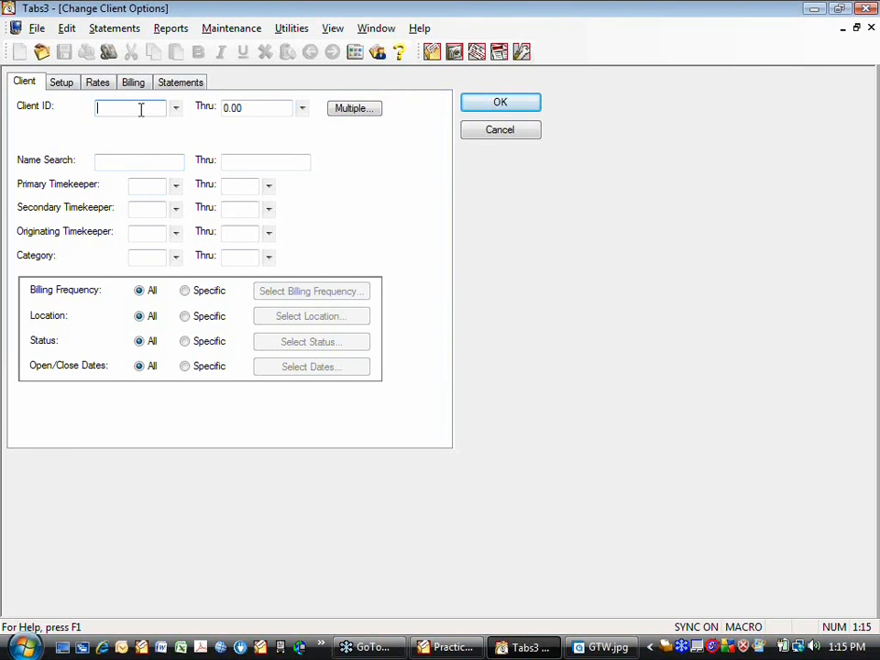
click(251, 106)
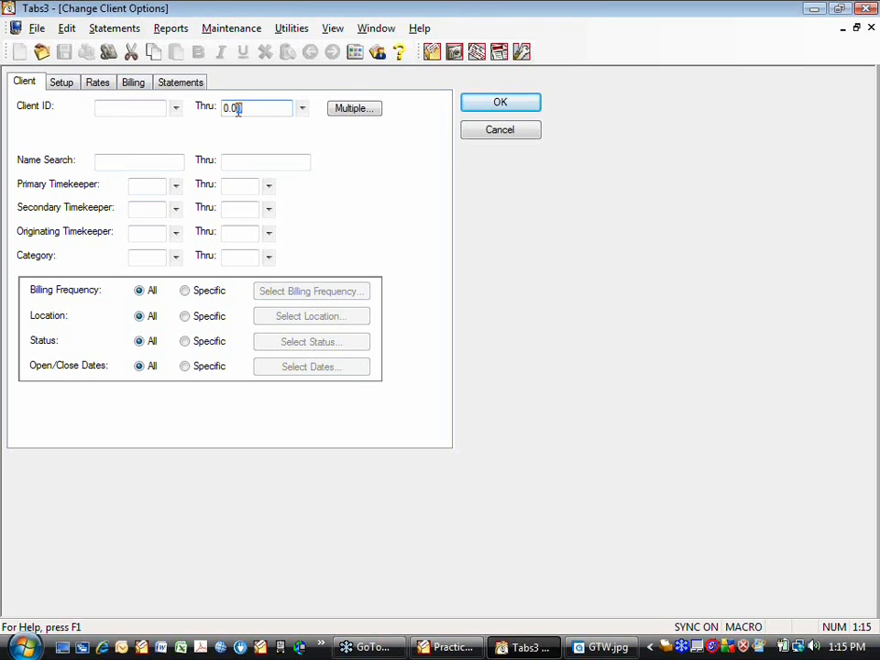
drag(251, 108, 217, 108)
Step: Examine the setup, rates, billing and statement options that can be changed for a range of clients
click(64, 84)
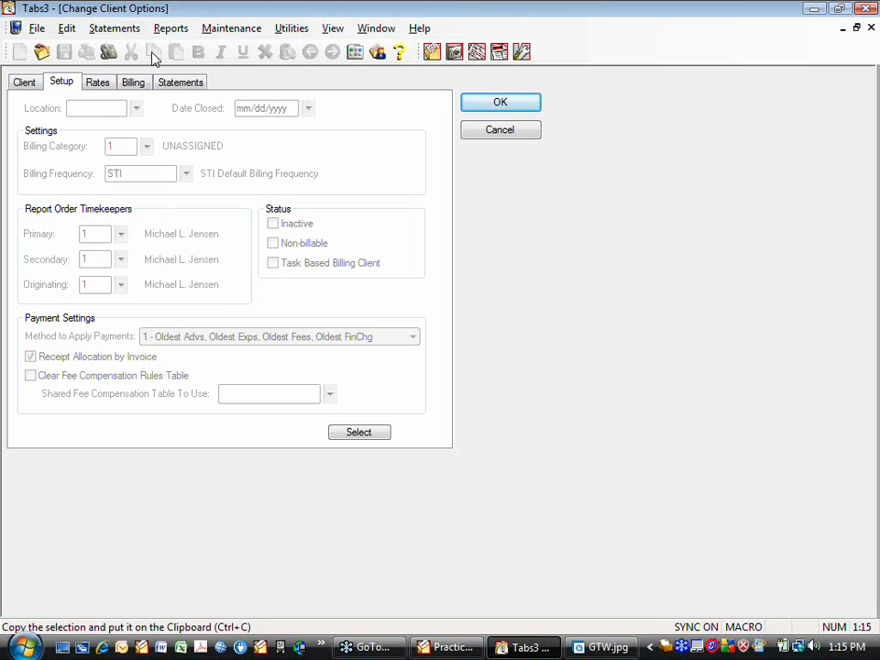
click(108, 87)
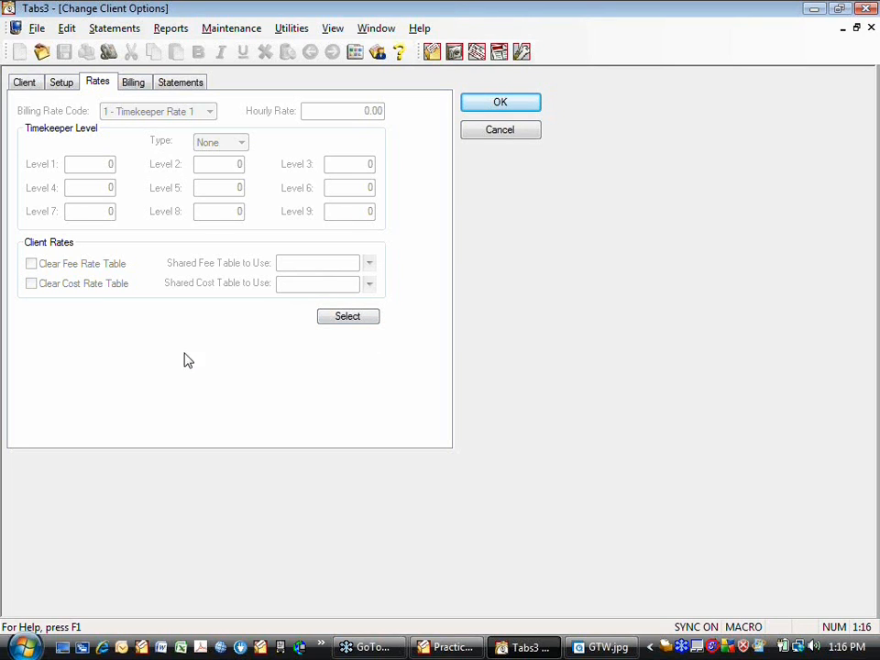
click(133, 82)
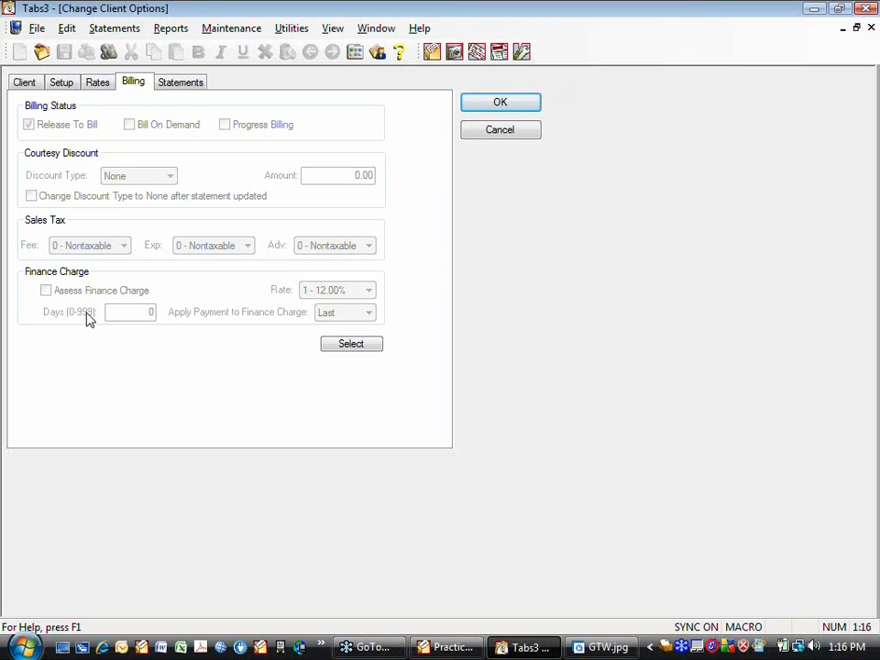
click(166, 84)
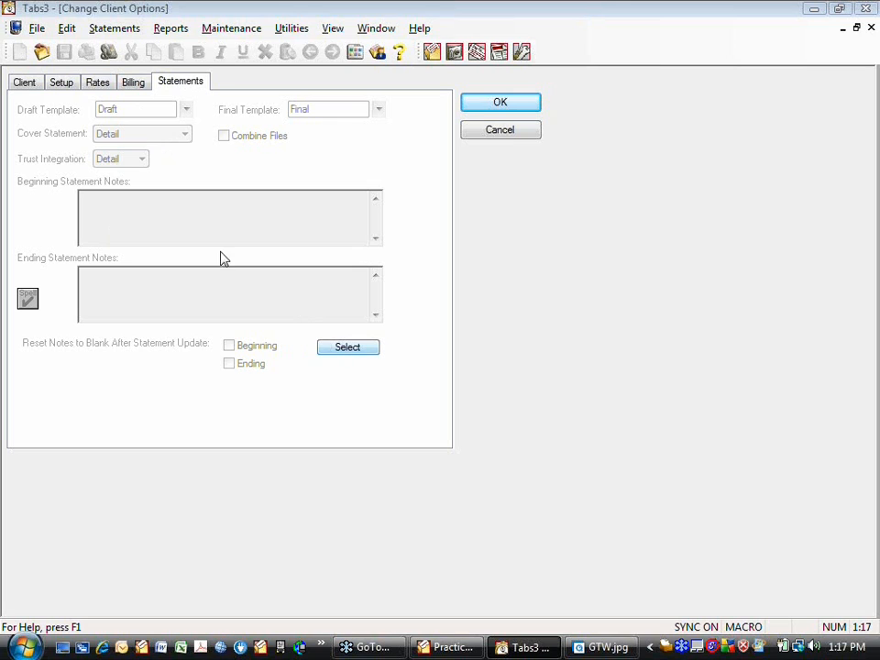
Step: Enable Billing Rate Code as a client rate option to change, and review the codes it offers
click(99, 85)
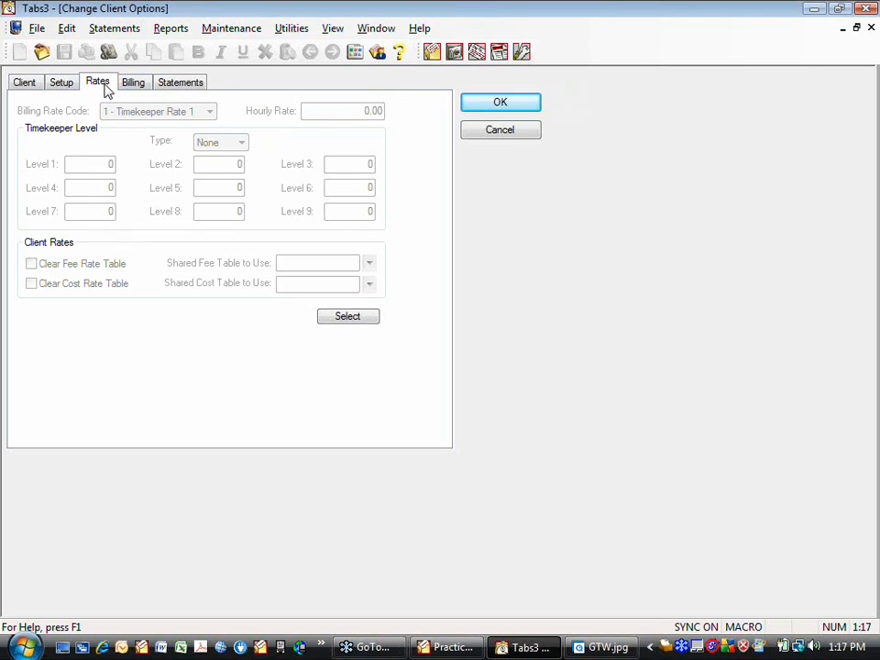
click(347, 318)
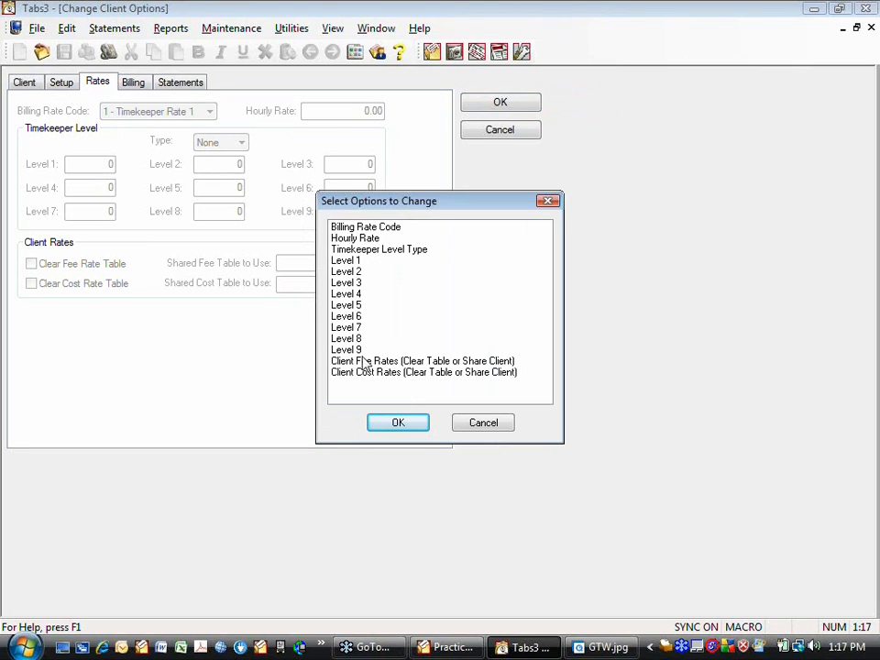
click(375, 227)
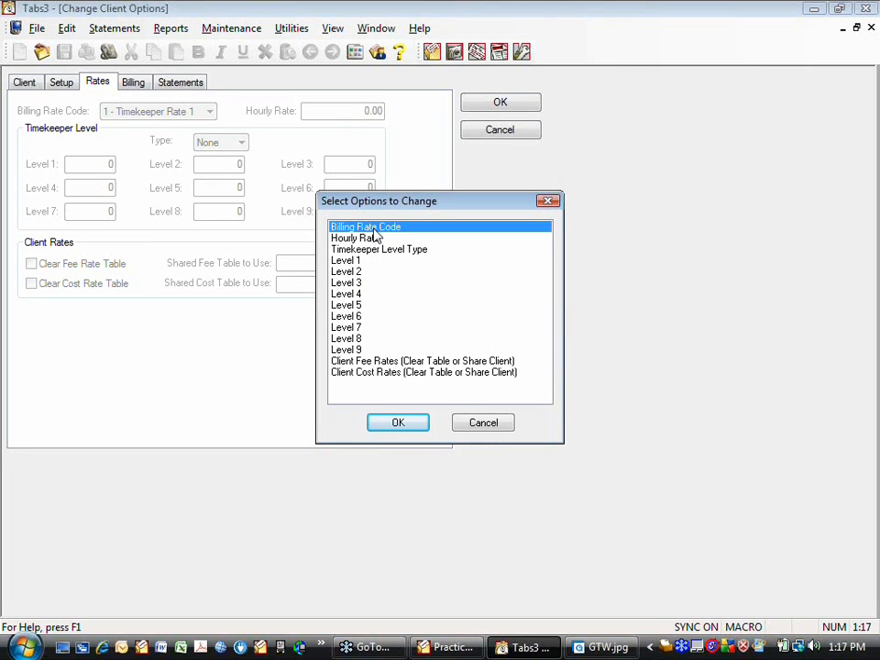
click(376, 423)
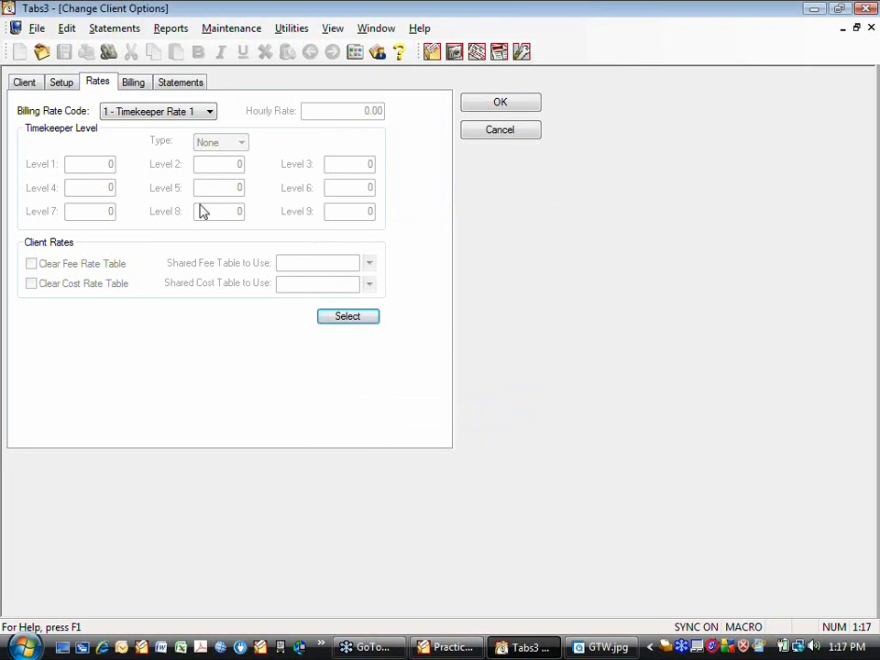
click(210, 111)
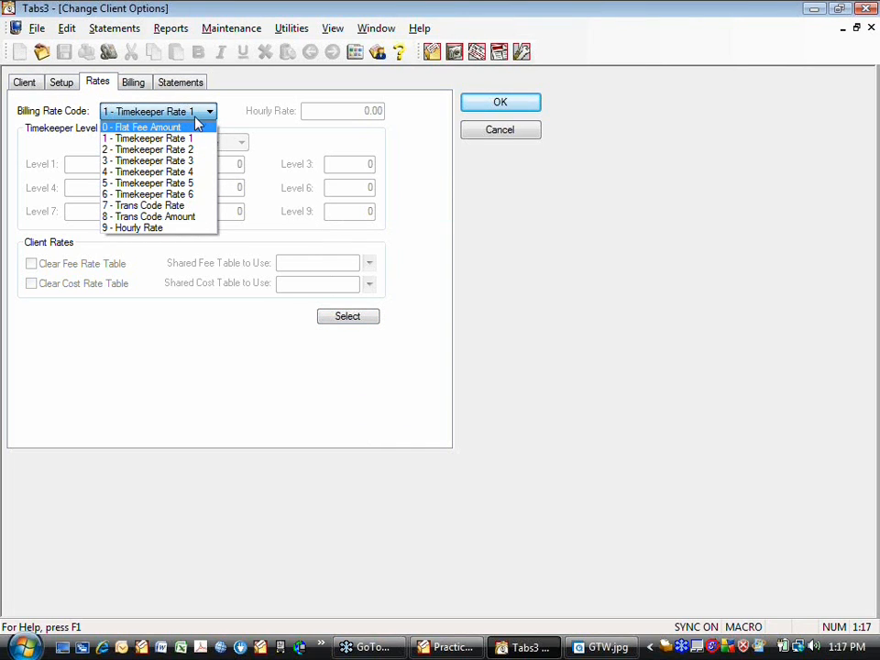
click(210, 112)
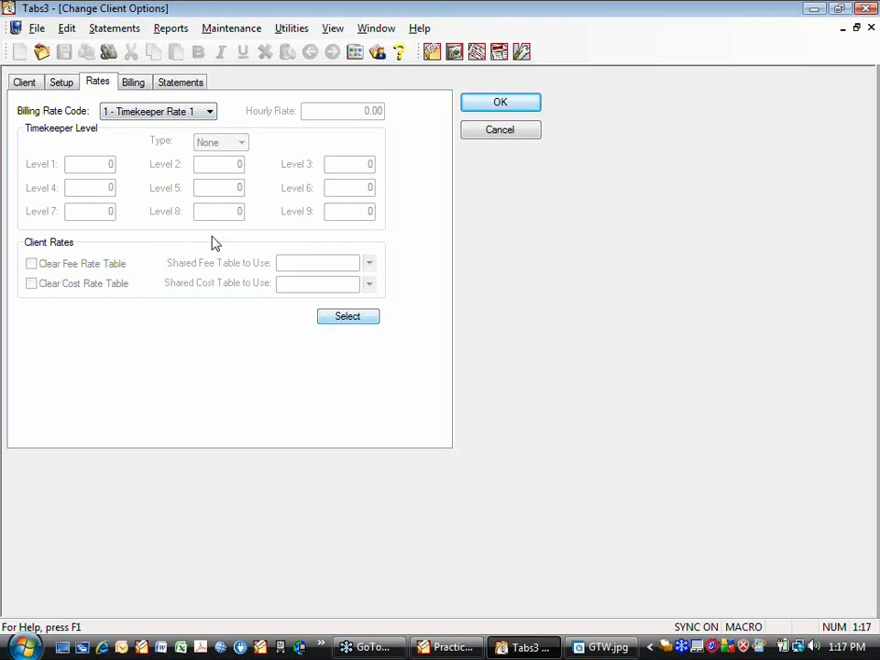
Step: Return to the client criteria and inspect the ranges for entering multiple client IDs
click(131, 84)
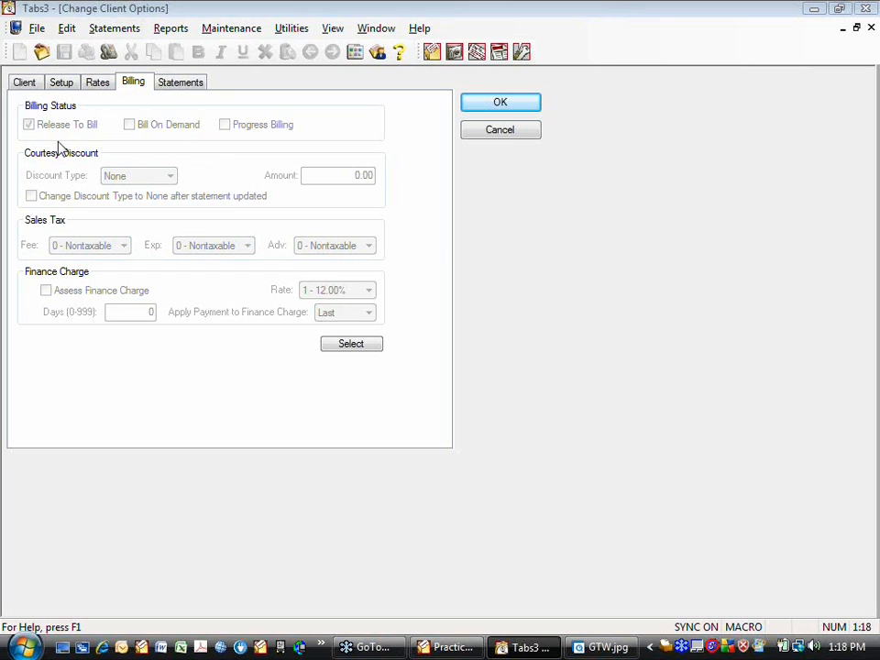
click(24, 83)
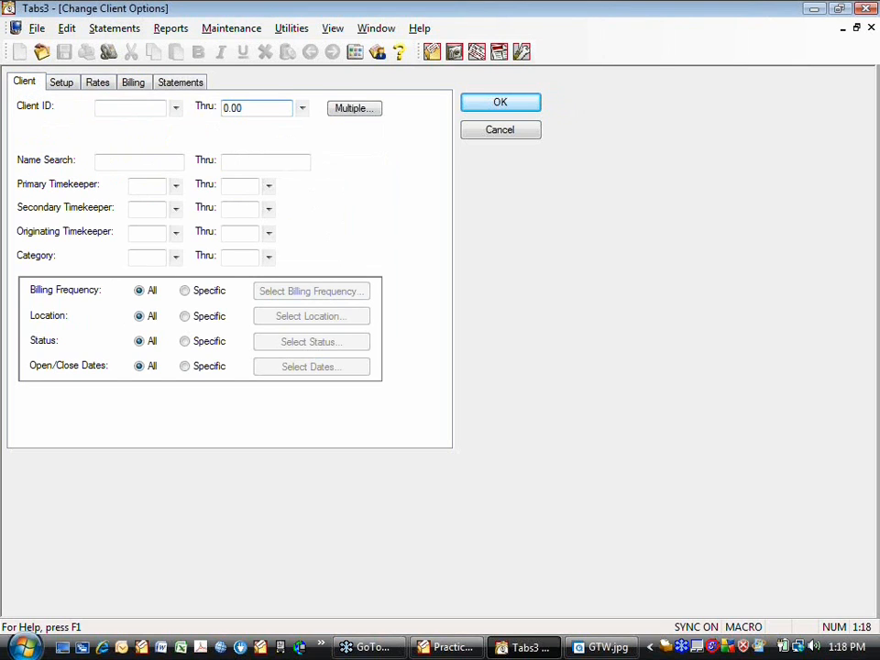
click(357, 109)
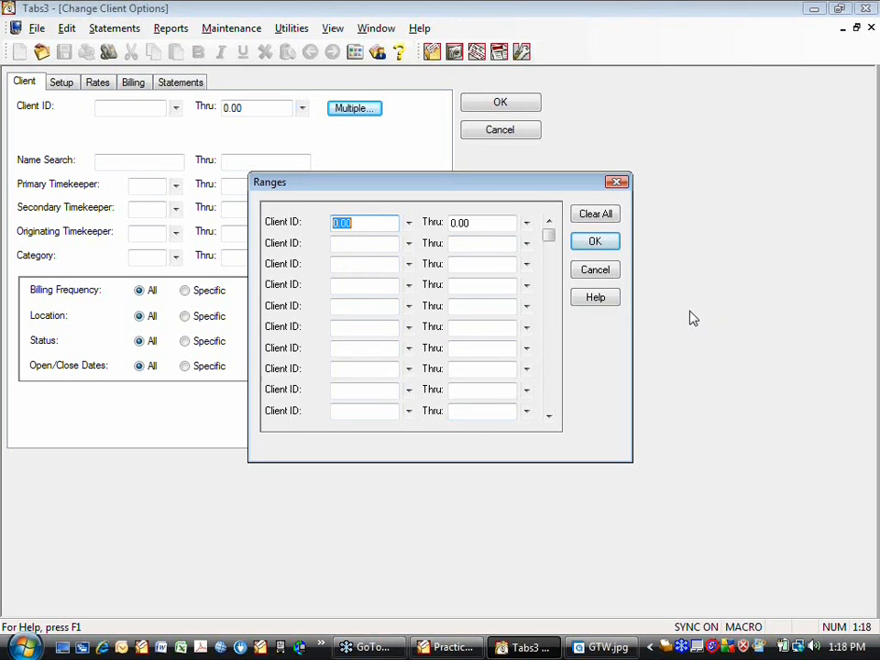
click(665, 309)
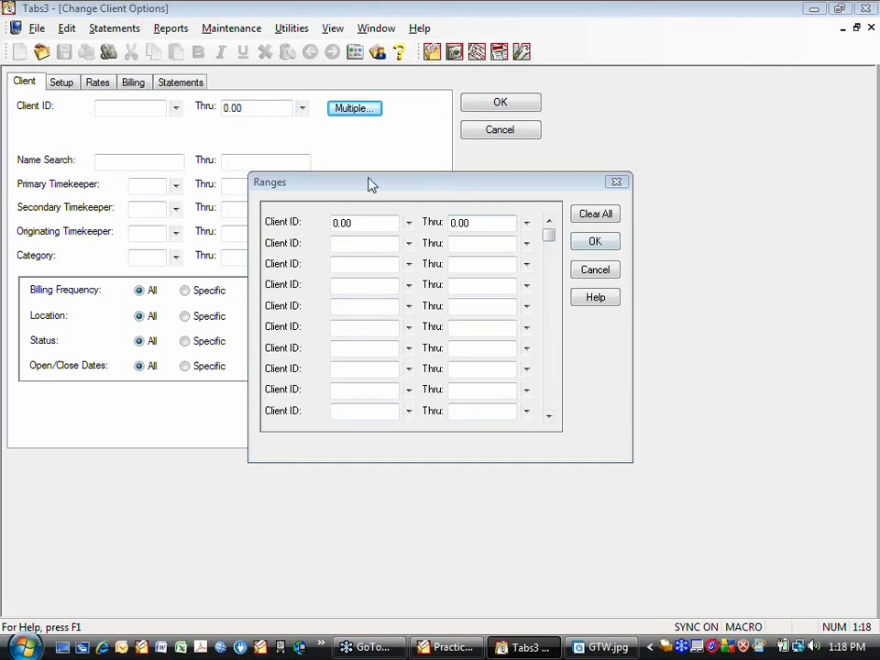
click(596, 242)
Step: Enable Courtesy Discount and Change Discount Type to None as billing options to change
click(97, 82)
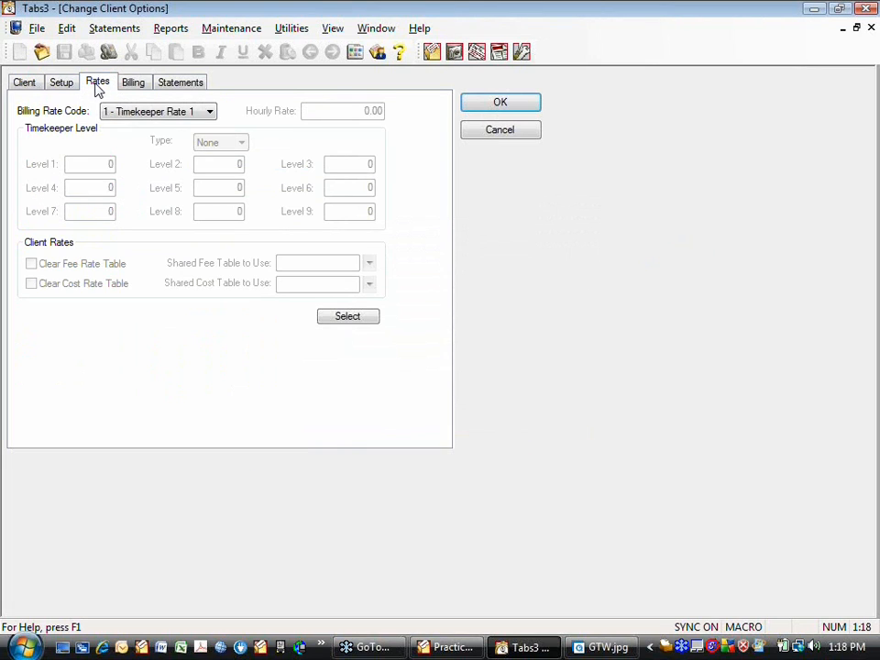
click(132, 83)
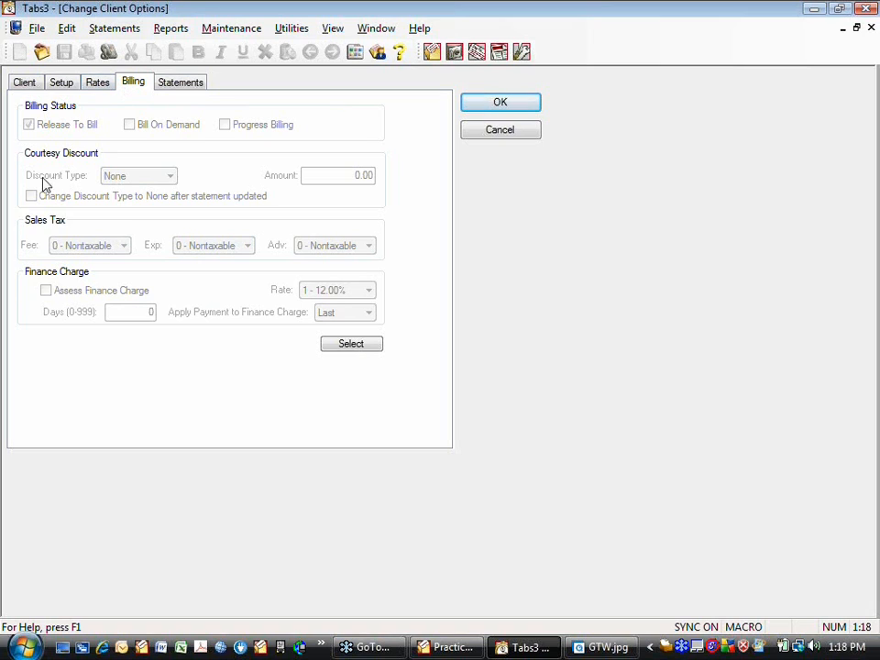
click(349, 343)
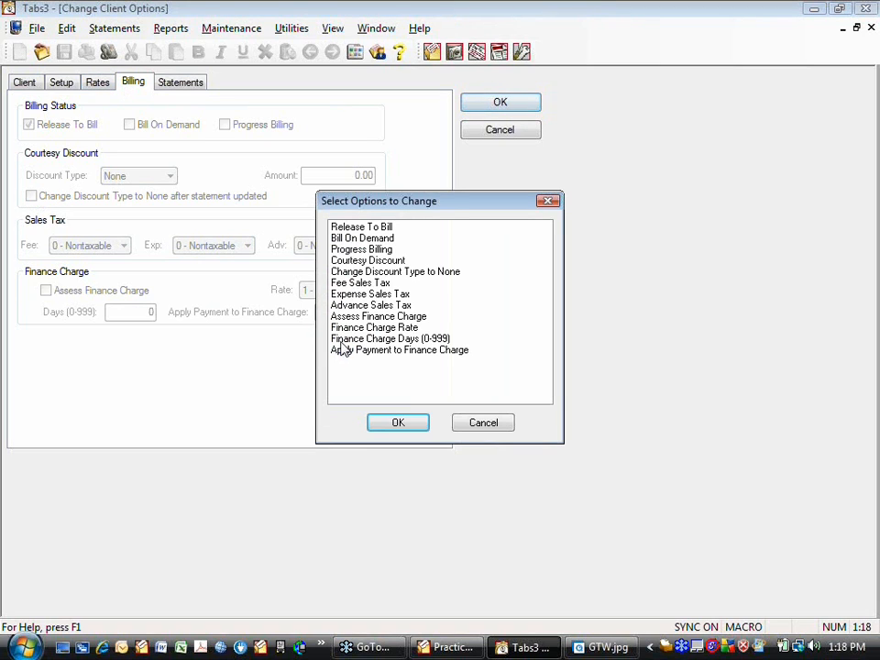
click(356, 262)
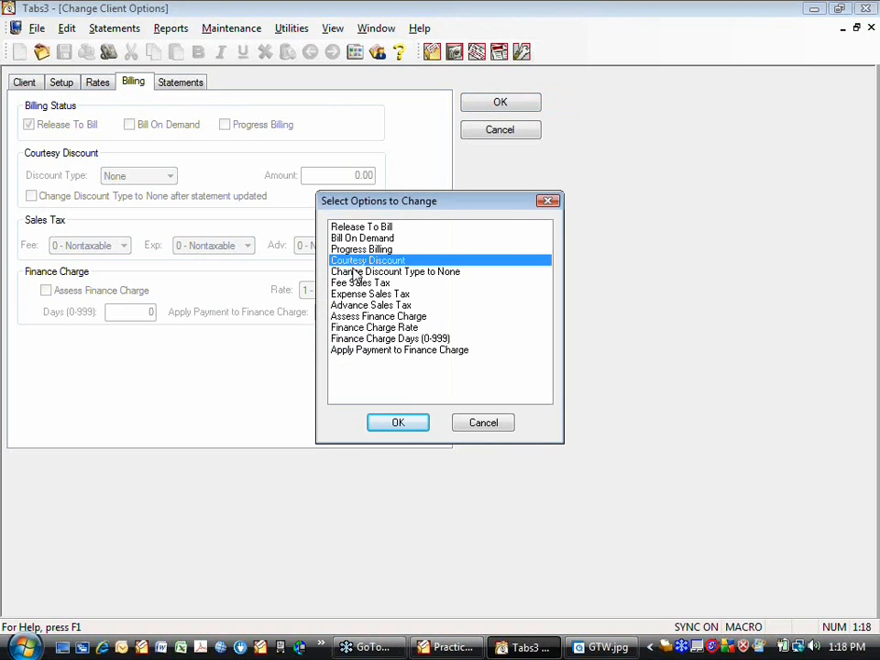
click(357, 272)
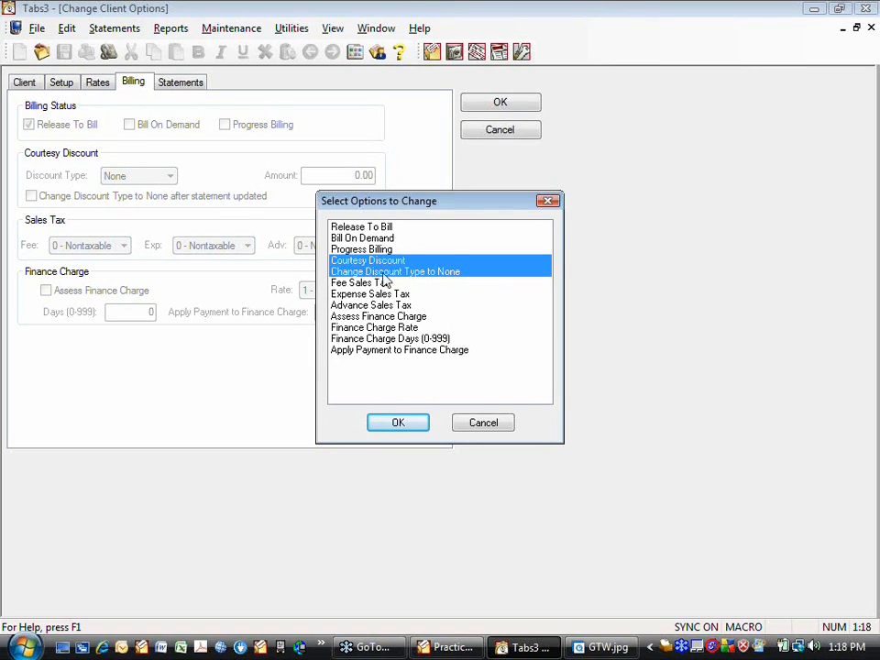
click(400, 424)
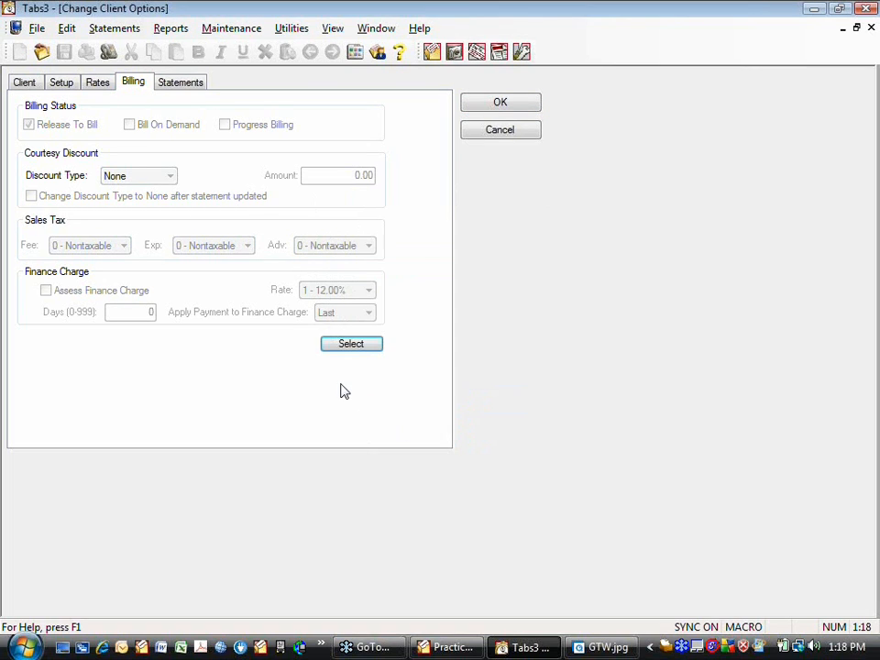
Step: Try Amount as the courtesy discount type, set it to Percentage instead, and return to the client criteria
click(171, 177)
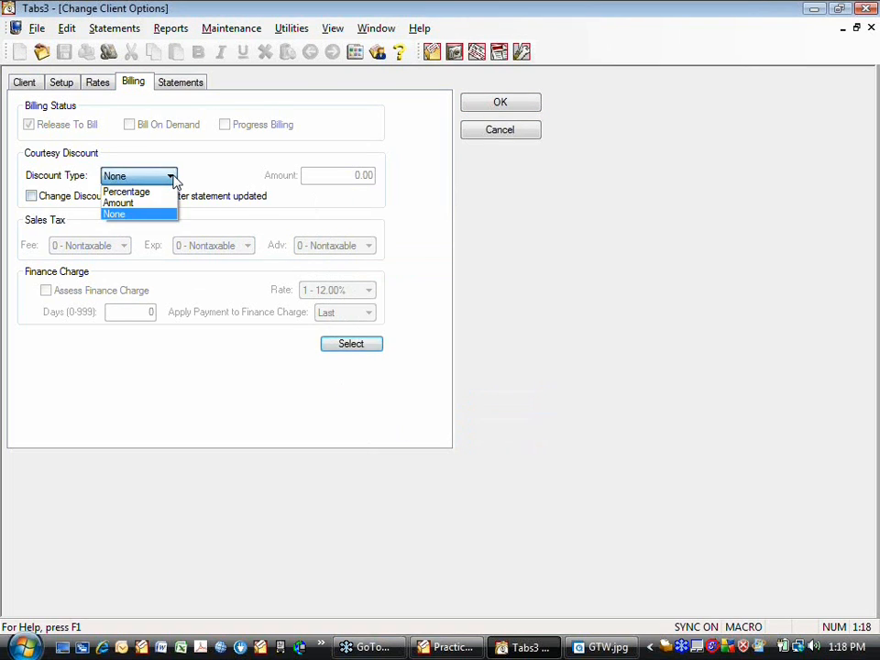
click(126, 210)
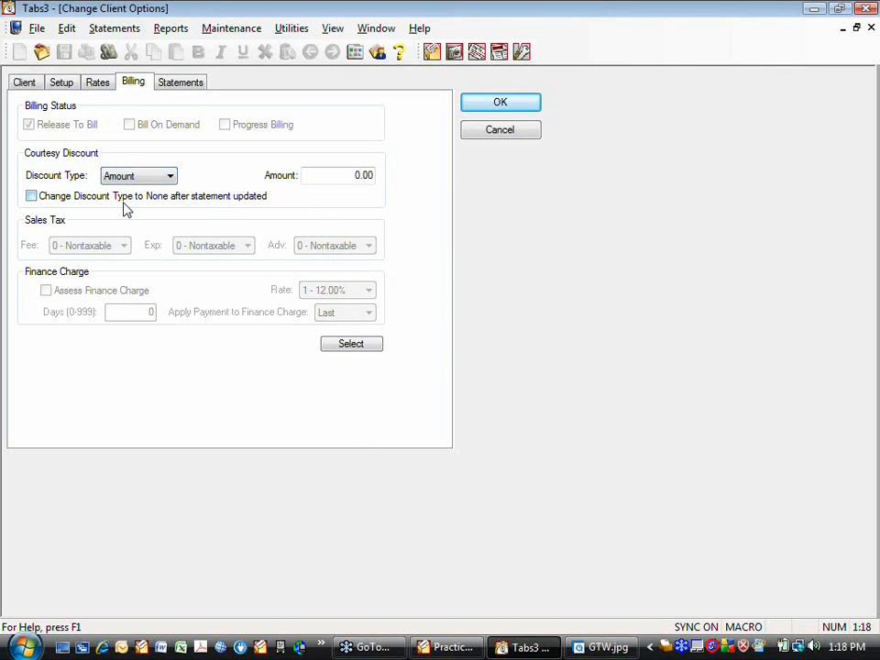
click(342, 174)
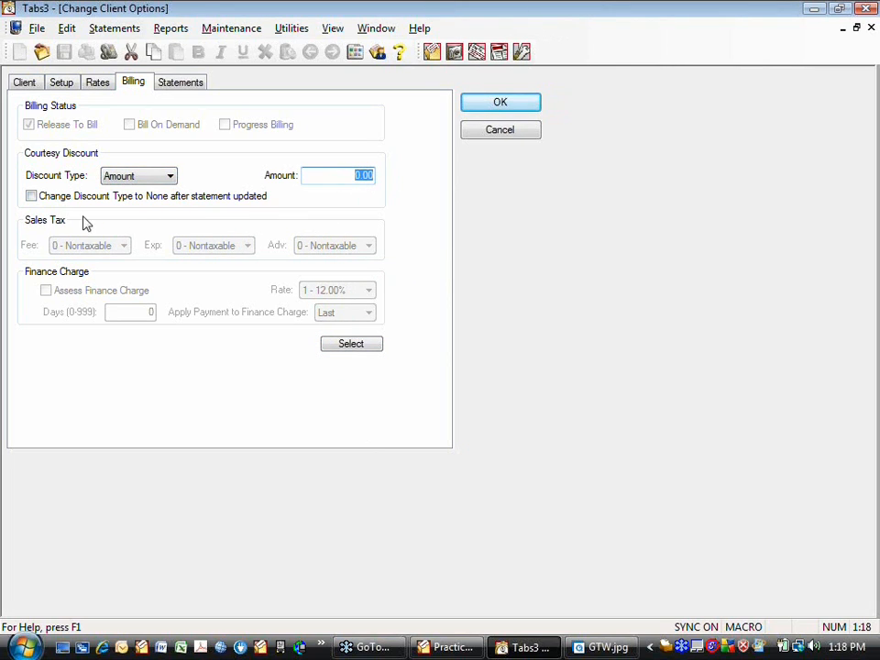
click(168, 176)
click(138, 191)
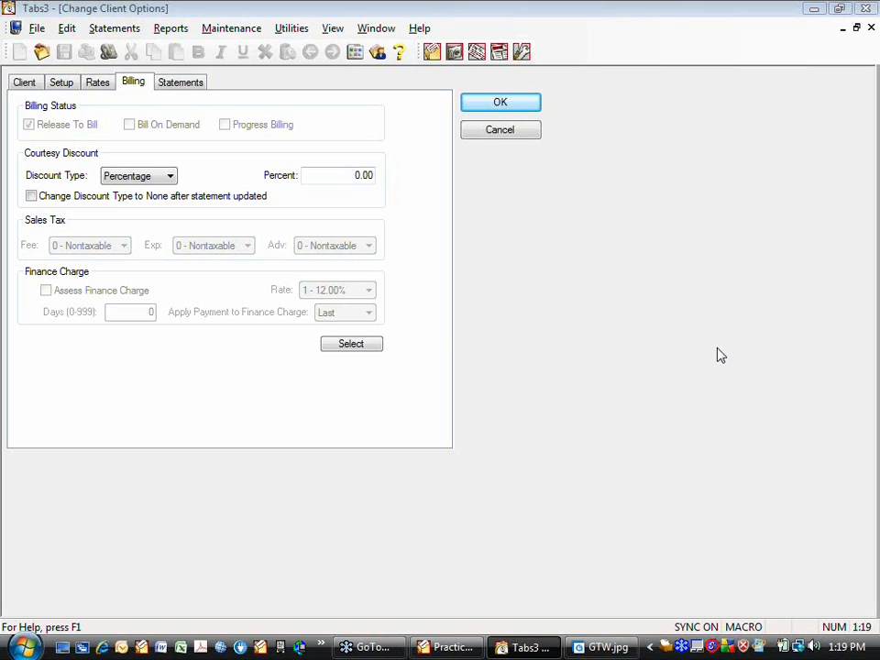
click(25, 85)
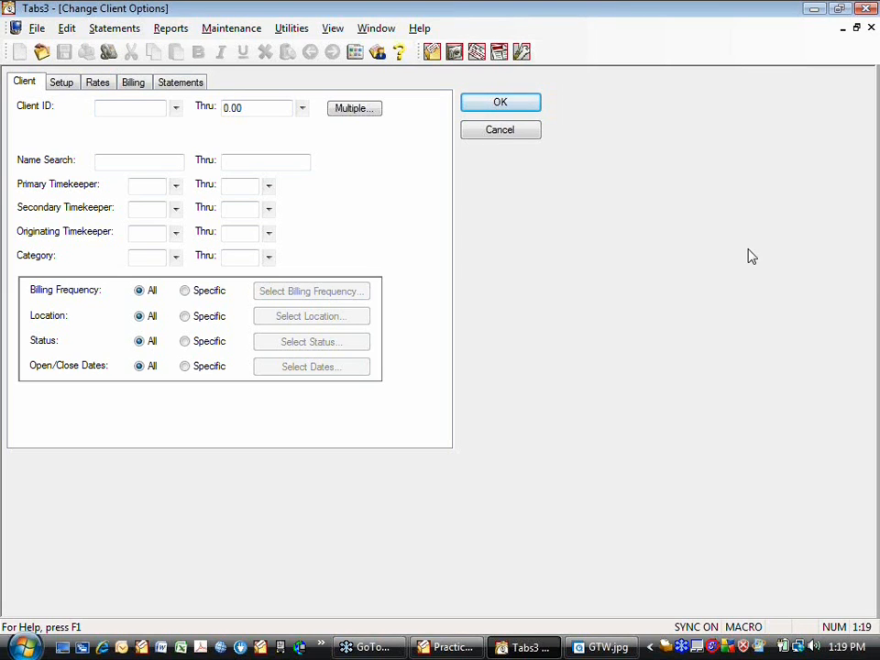
Step: Switch to PracticeMaster and add an event on Thursday, November 19, from 8:00 to 9:00 AM, describing it as Trial with the case name
click(452, 648)
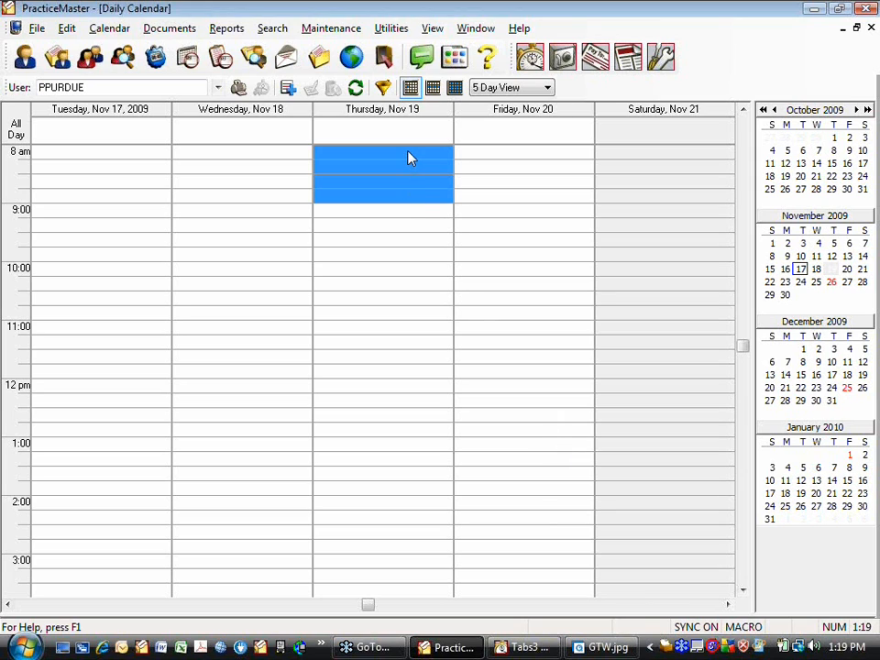
drag(410, 158, 408, 198)
right_click(409, 198)
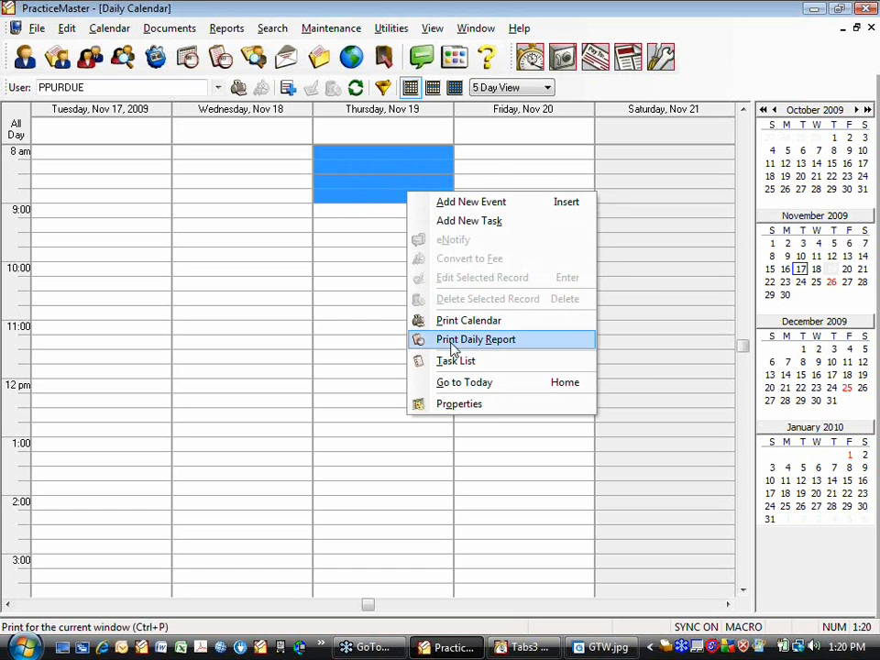
click(464, 203)
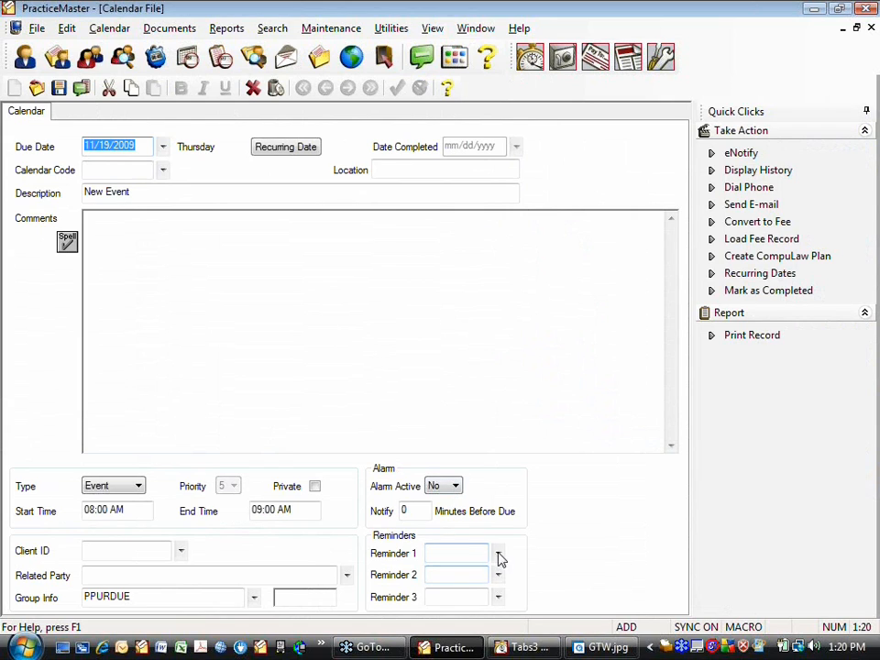
click(156, 187)
text(Trial - Jones v Jones)
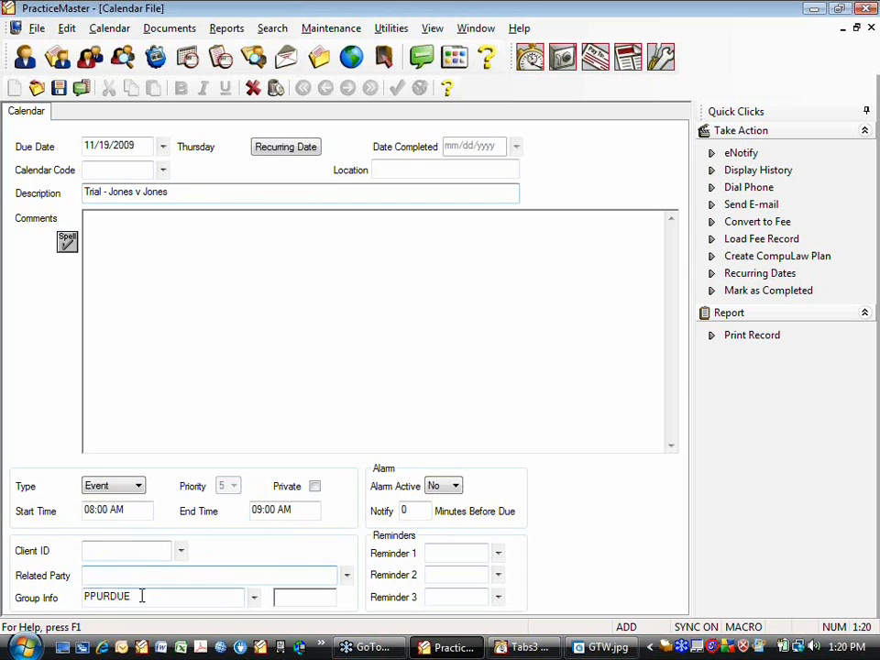
Step: Activate the event's alarm, try a notice of 1,440 minutes before due, and set the notice to 0 minutes instead
click(456, 487)
click(449, 512)
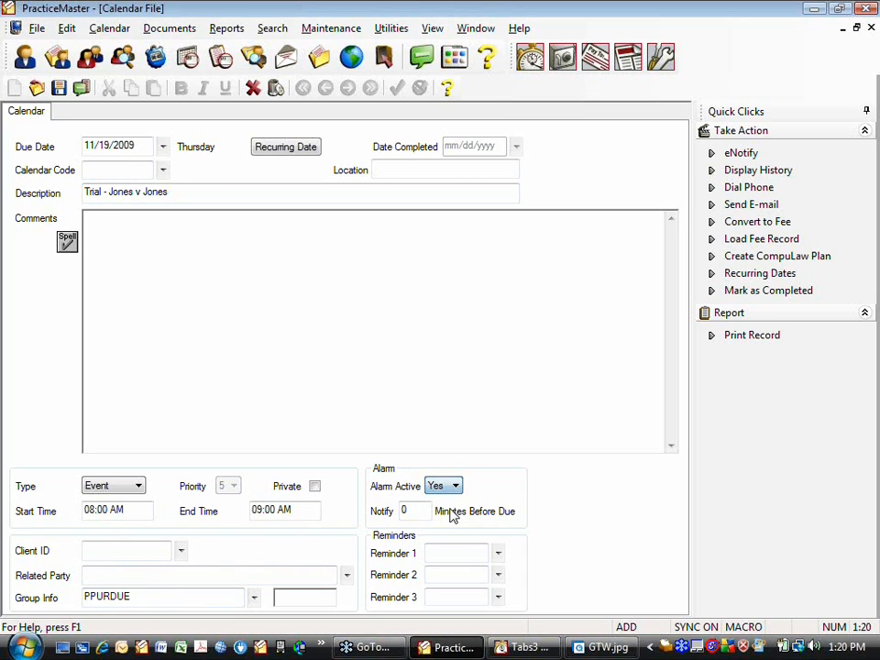
key(Tab)
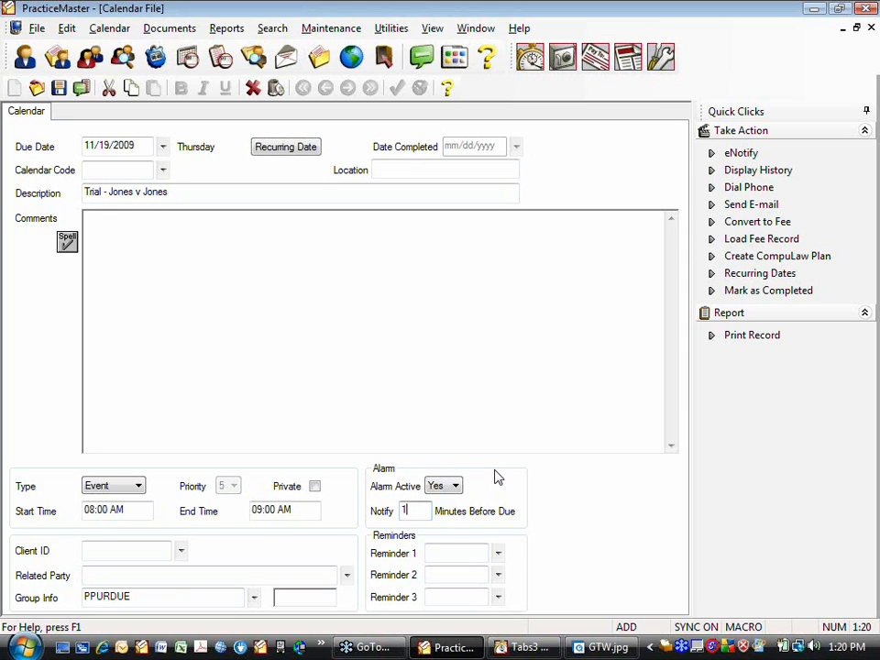
text(1,440)
double_click(418, 511)
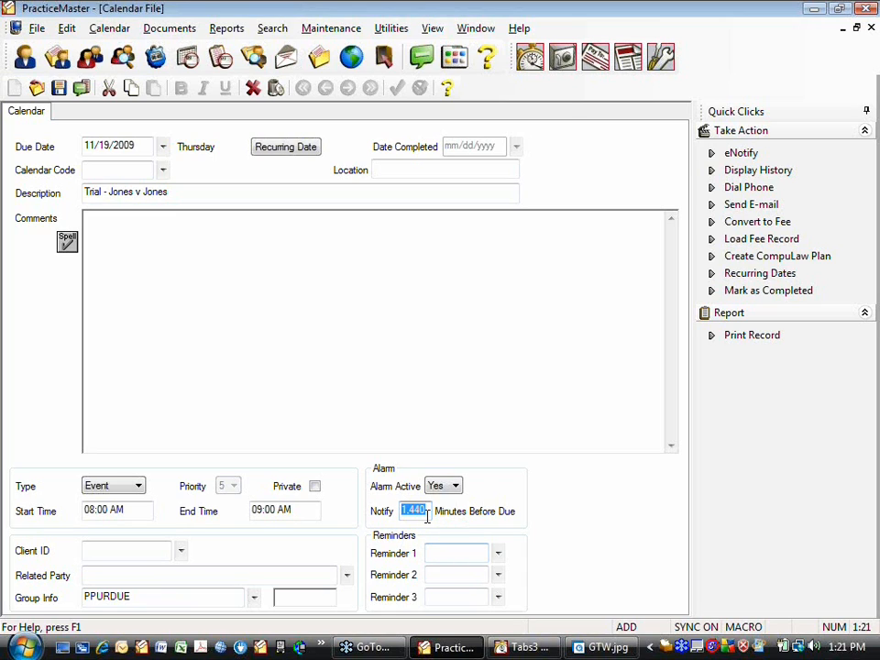
text(0)
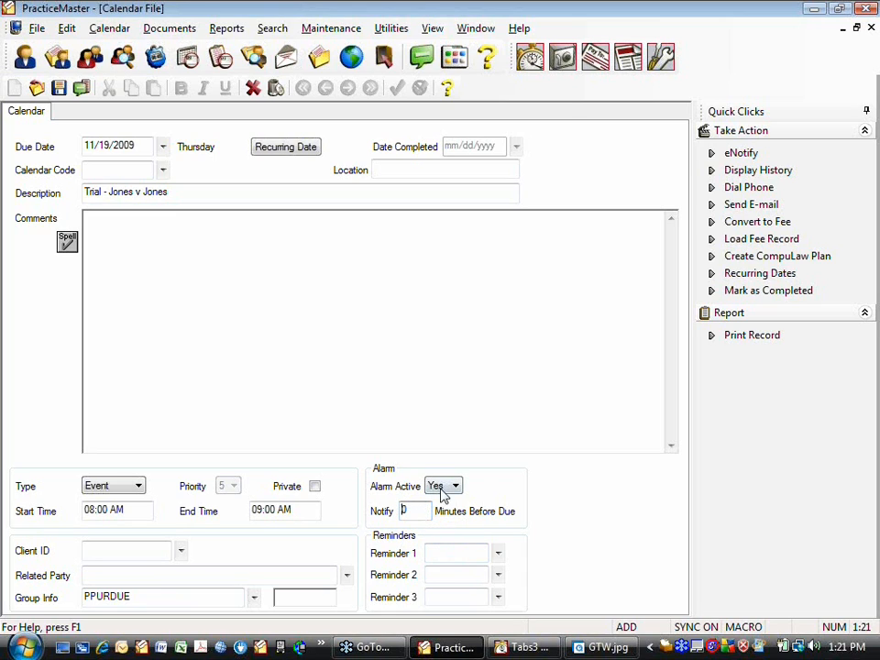
Step: Set Reminder 1 to October 19, 2009, one month before the event, and Reminder 2 to September 19, two months before
click(447, 551)
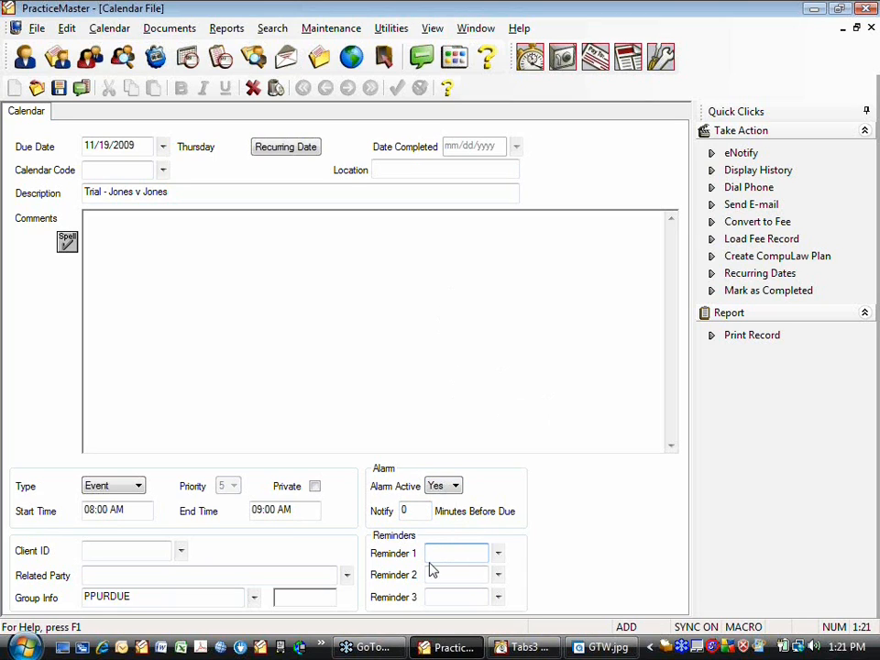
click(498, 554)
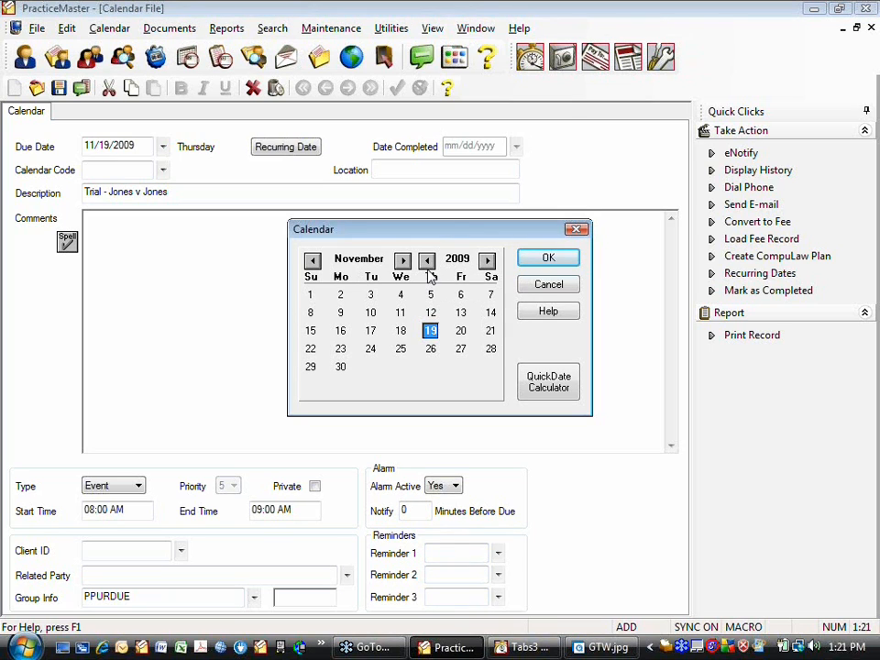
click(311, 260)
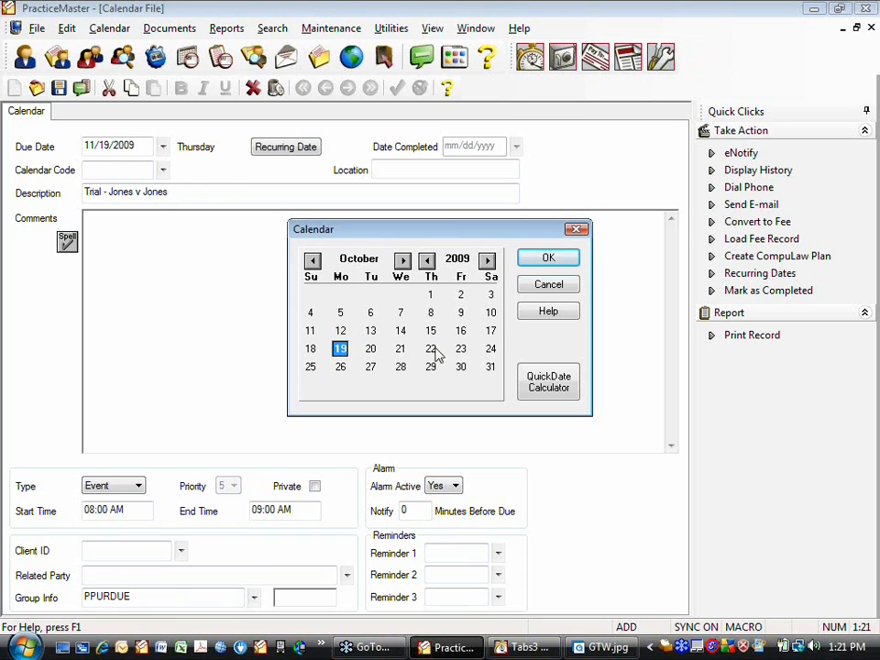
double_click(341, 348)
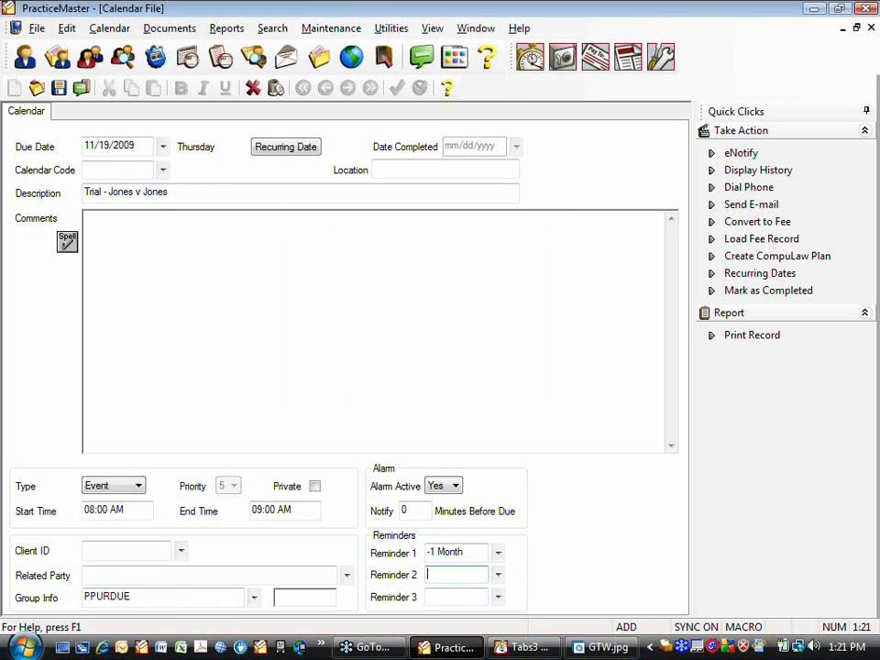
click(497, 575)
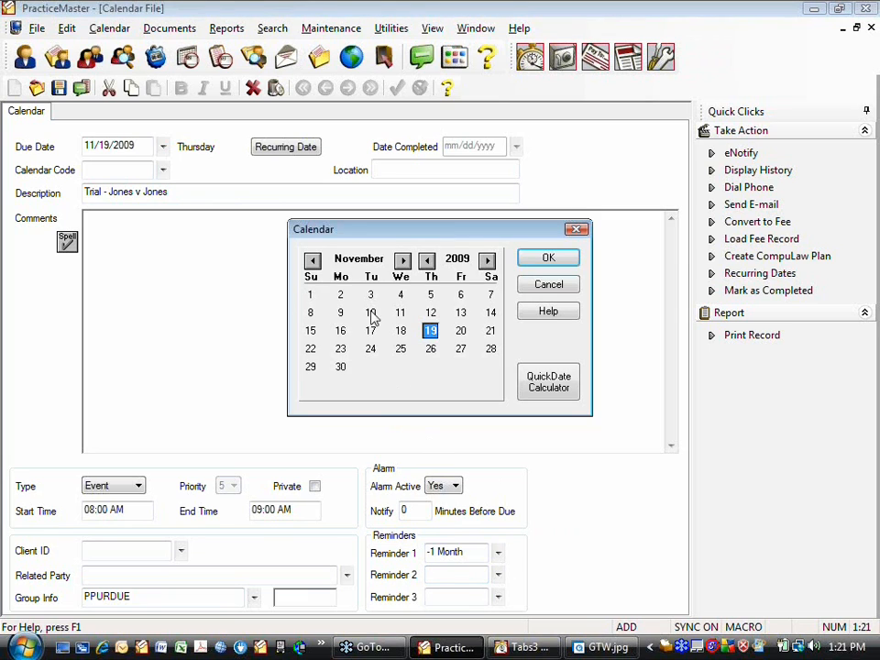
click(312, 261)
click(312, 261)
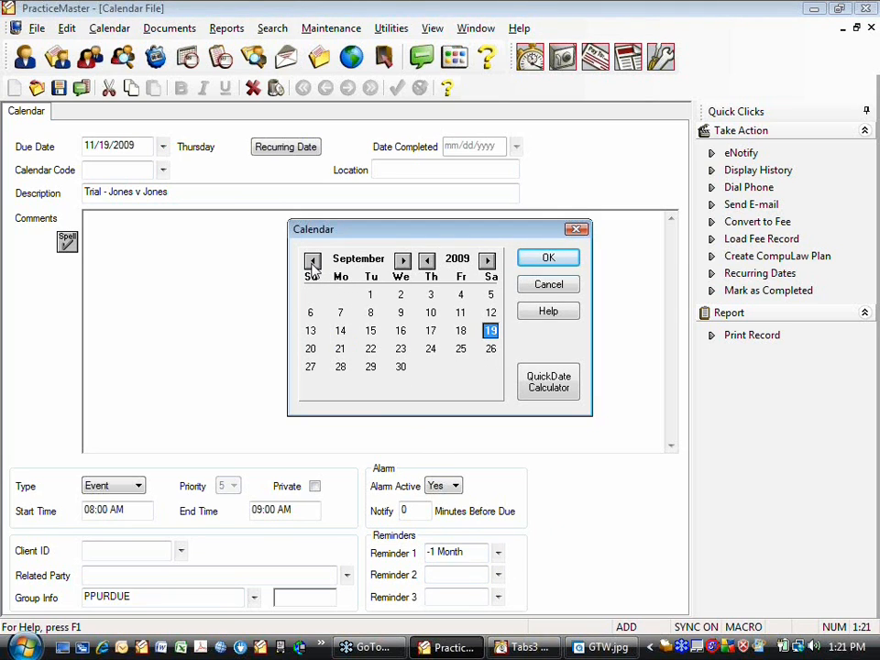
double_click(491, 332)
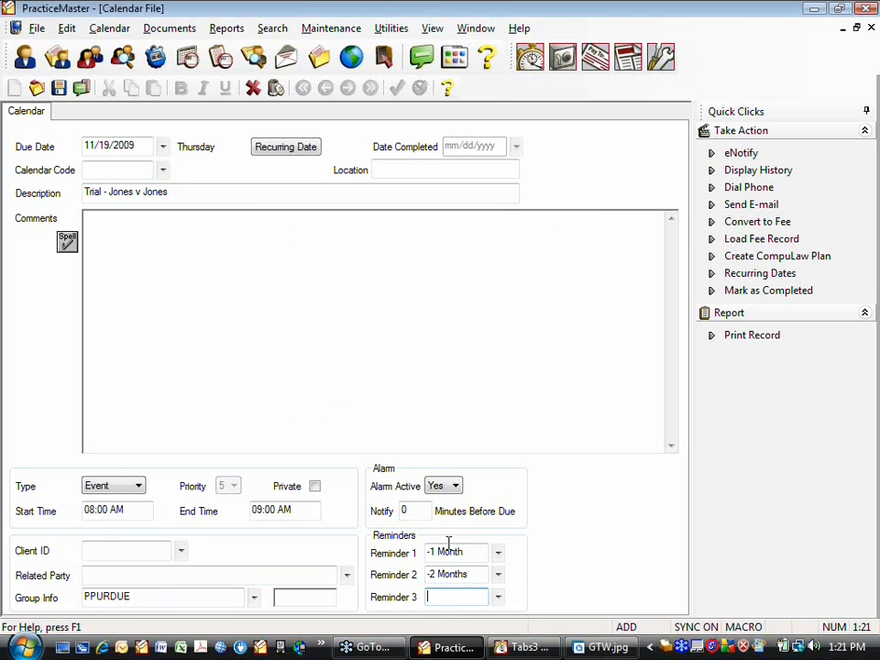
Step: Set Reminder 3 to July 19, 2009, four months before the event
click(498, 601)
click(311, 261)
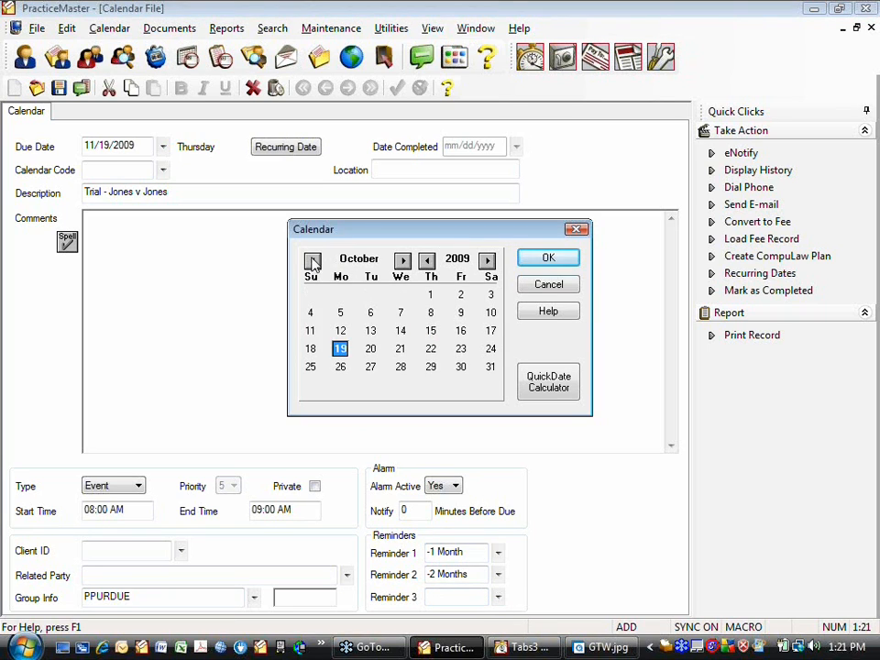
click(313, 261)
click(312, 262)
click(313, 262)
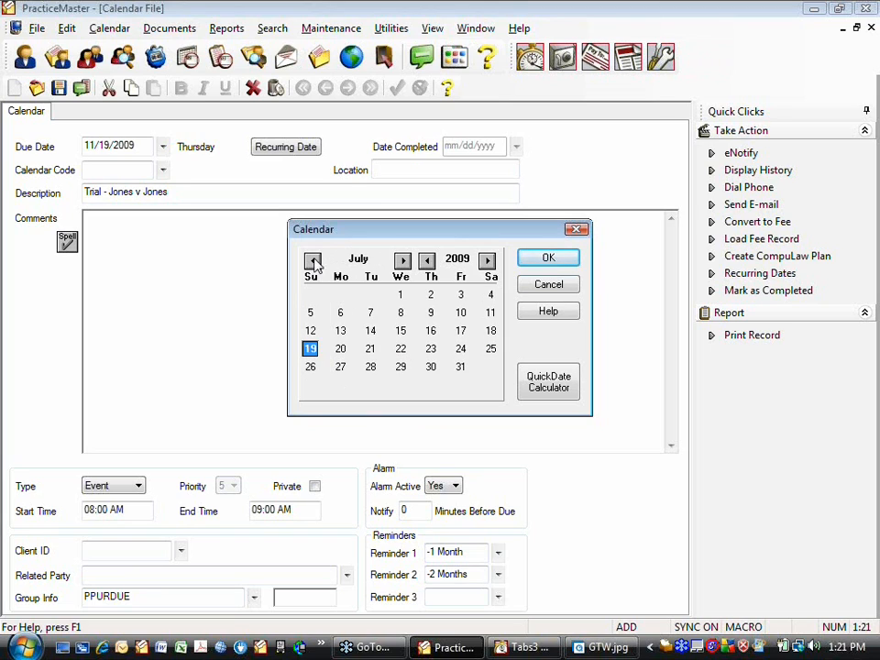
double_click(316, 349)
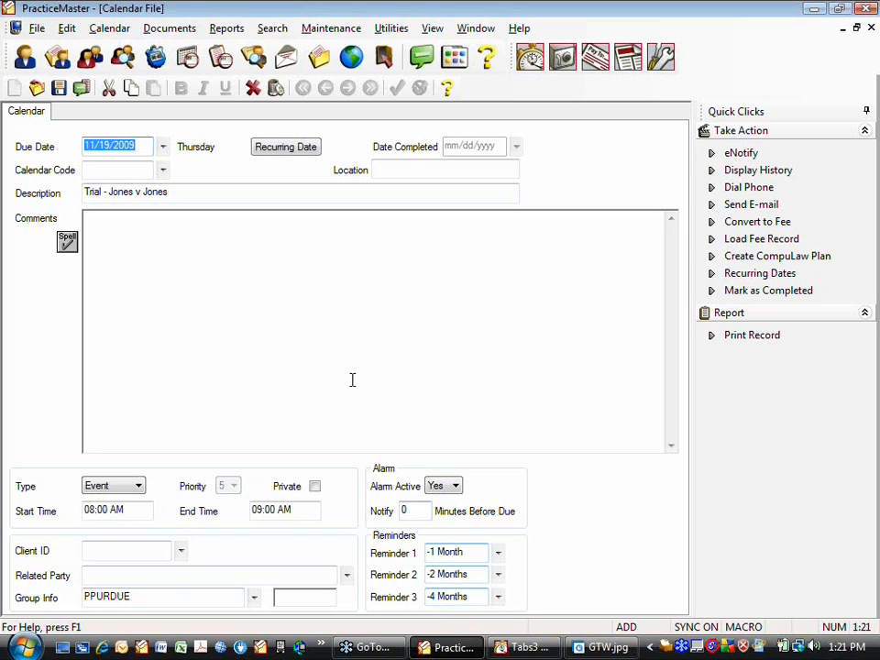
click(391, 370)
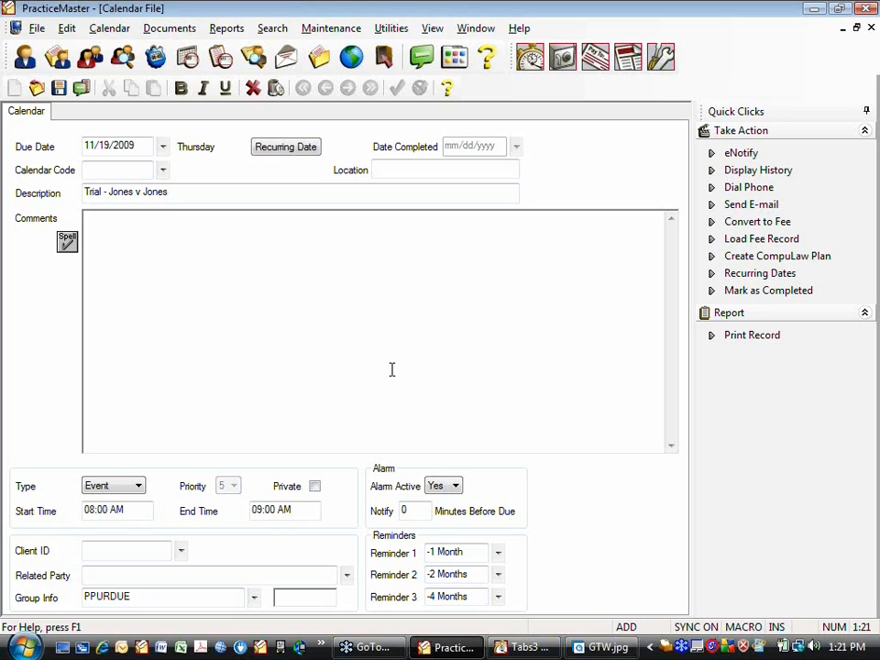
Step: Change Reminder 1 to November 18, one day before the event, and Reminder 2 to November 17, two days before
click(498, 552)
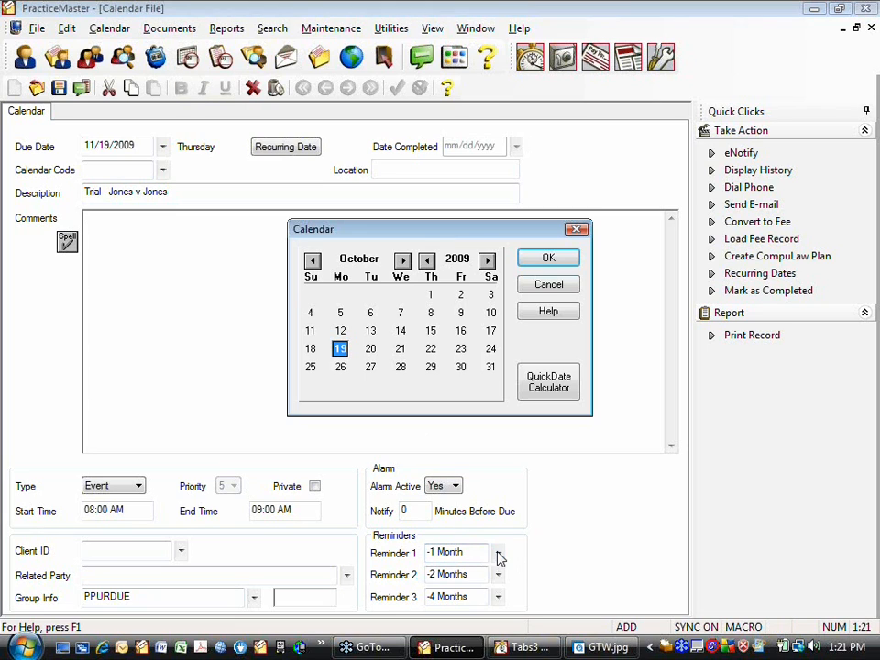
click(402, 260)
double_click(400, 331)
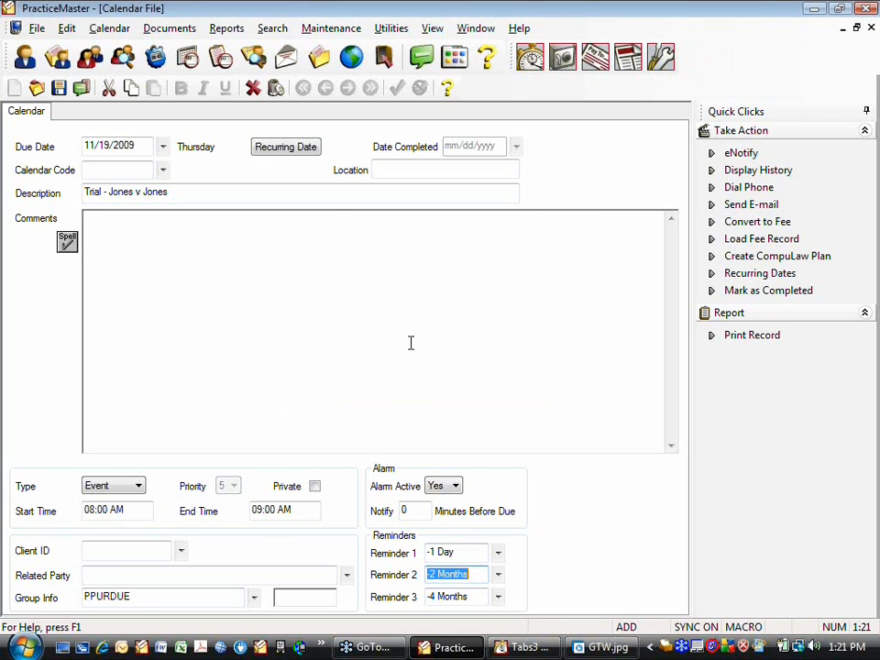
click(498, 574)
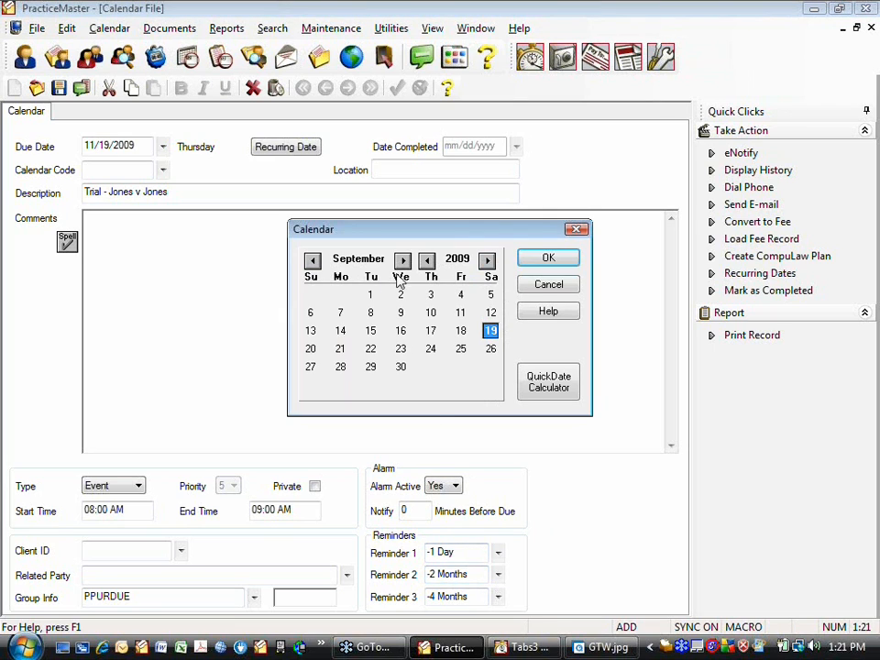
click(403, 261)
click(403, 261)
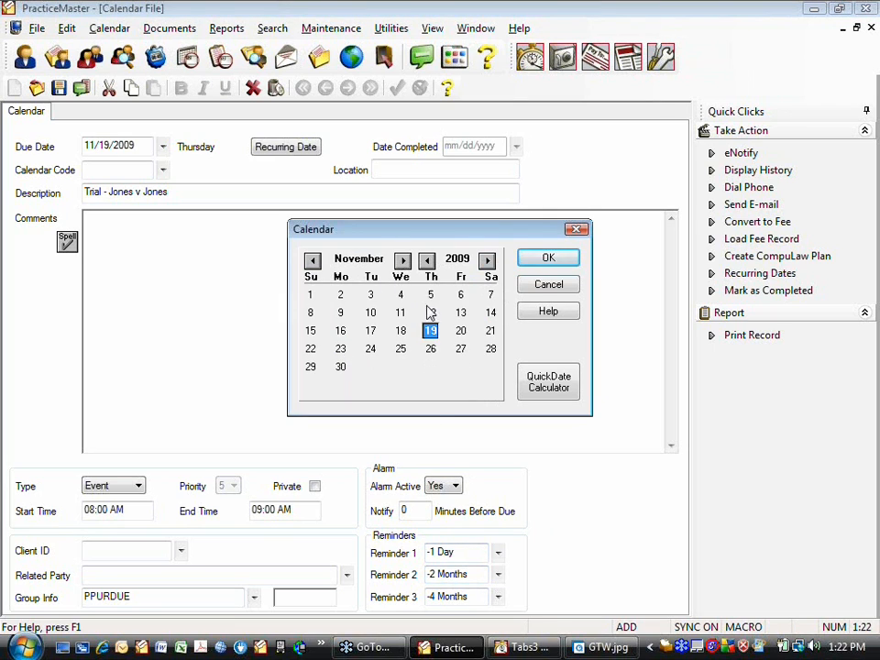
double_click(370, 332)
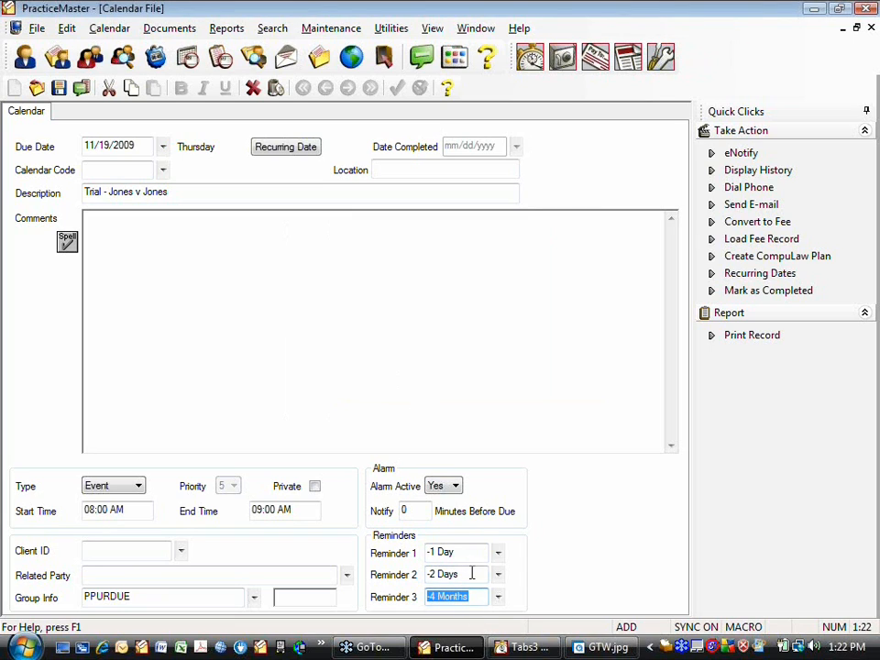
Step: Save the trial event, accepting the Sunday date for Reminder 3 as is, and select it in the daily calendar
click(316, 487)
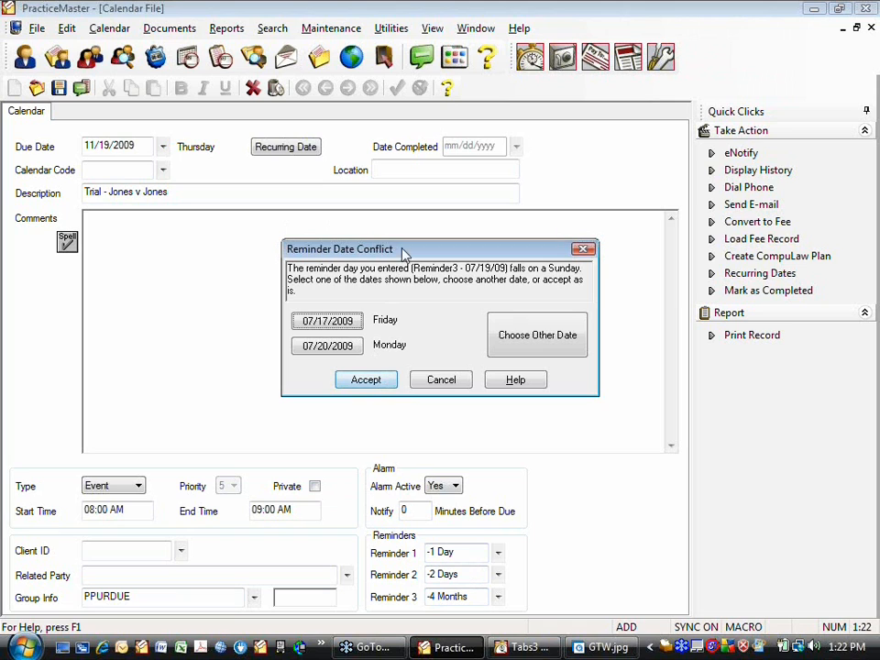
click(366, 380)
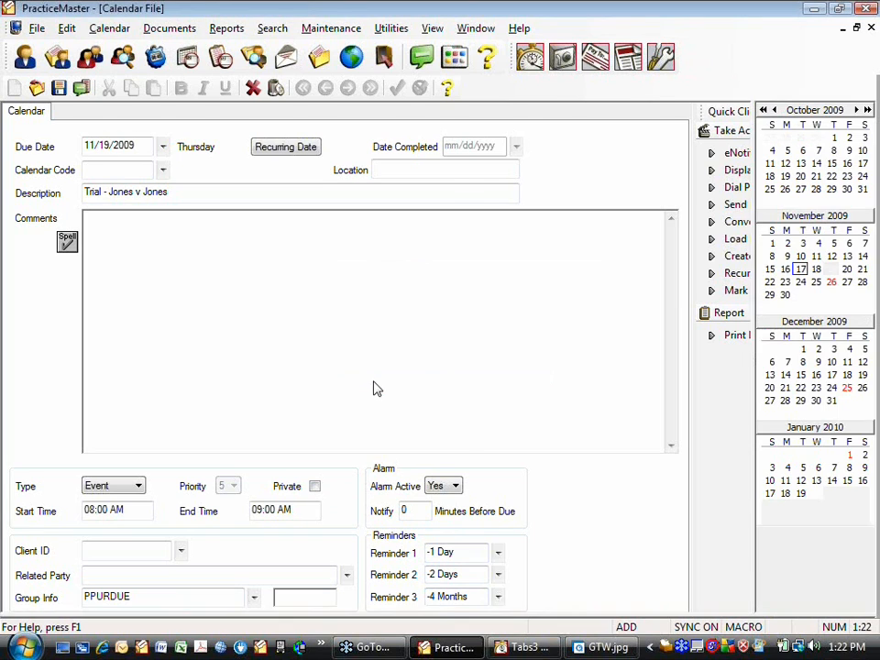
click(340, 173)
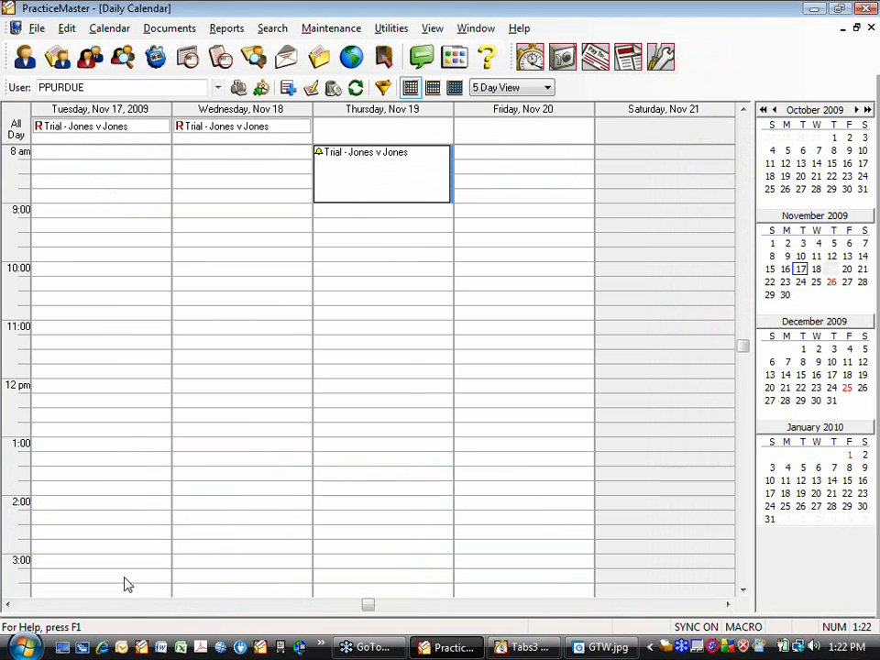
Step: Bring Monday, November 16 into the daily calendar and inspect the trial event and its November 18 and 17 reminders
click(8, 604)
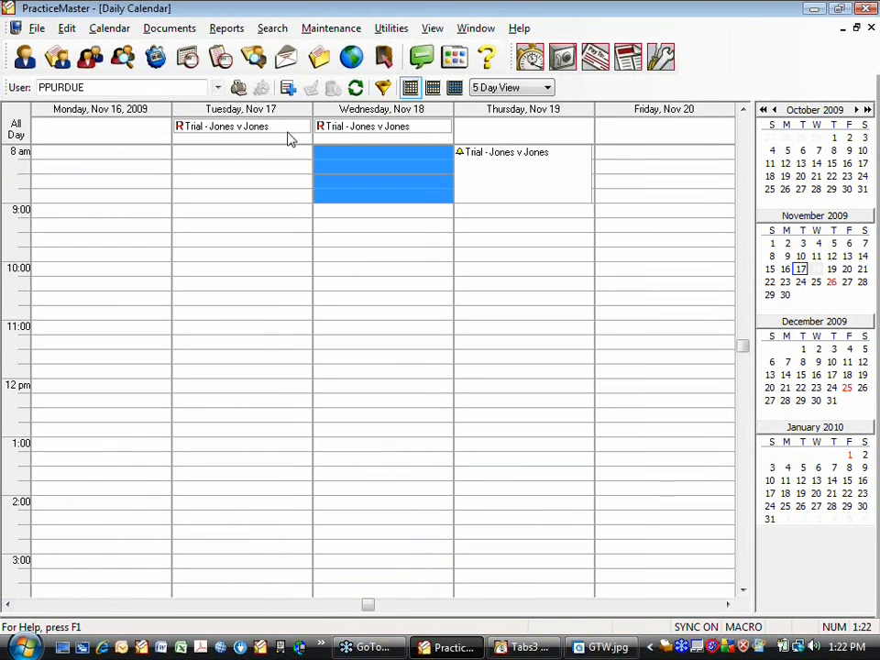
click(502, 162)
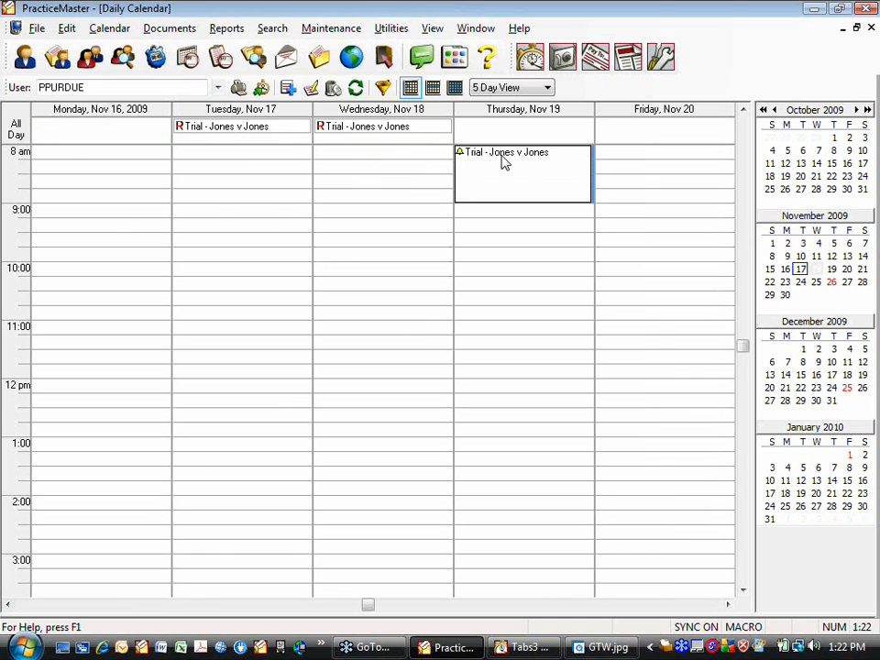
click(423, 131)
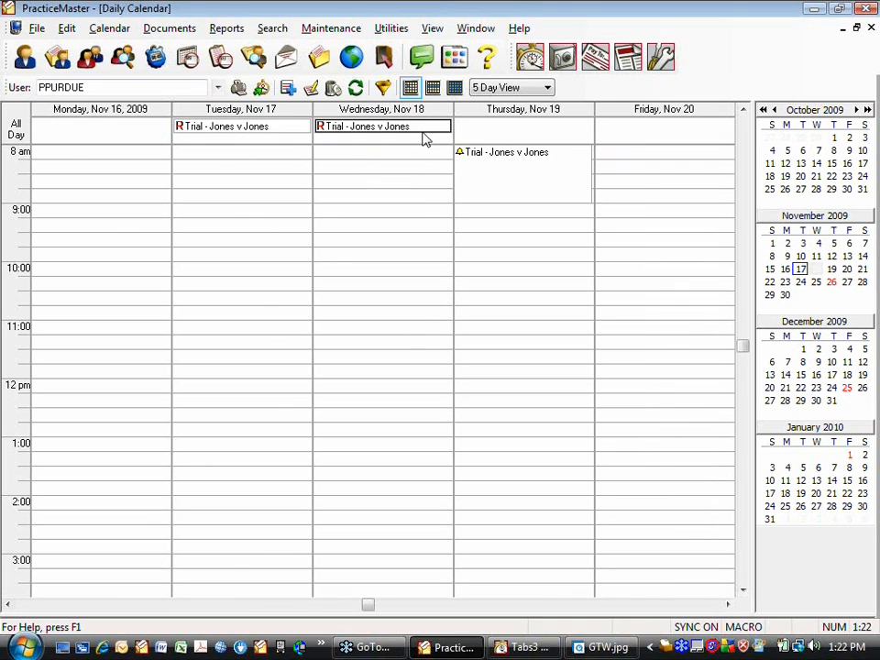
click(270, 130)
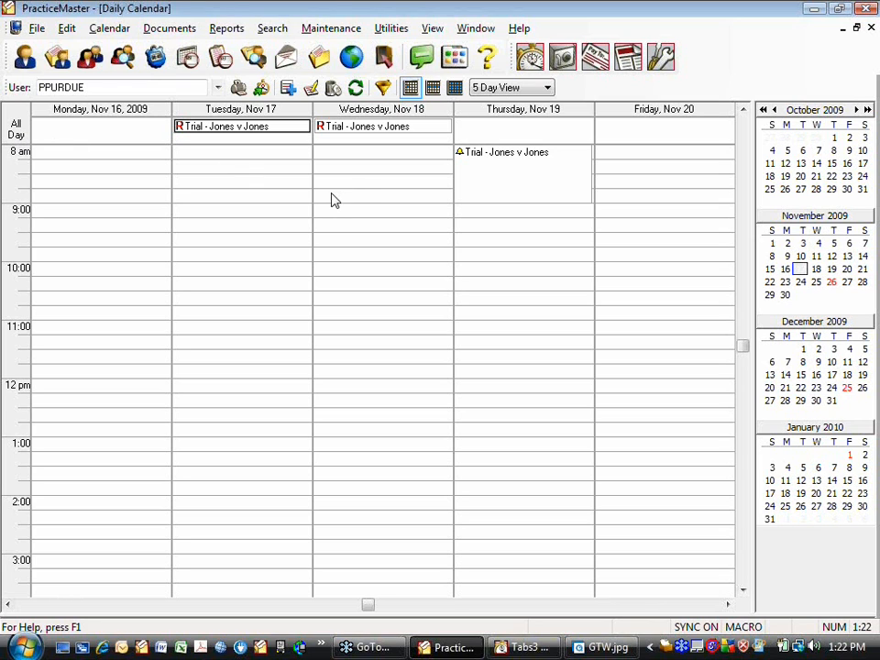
Step: Review the general Calendar Properties, including the option to display reminders in the all-day activities area, and cancel without changes
click(109, 29)
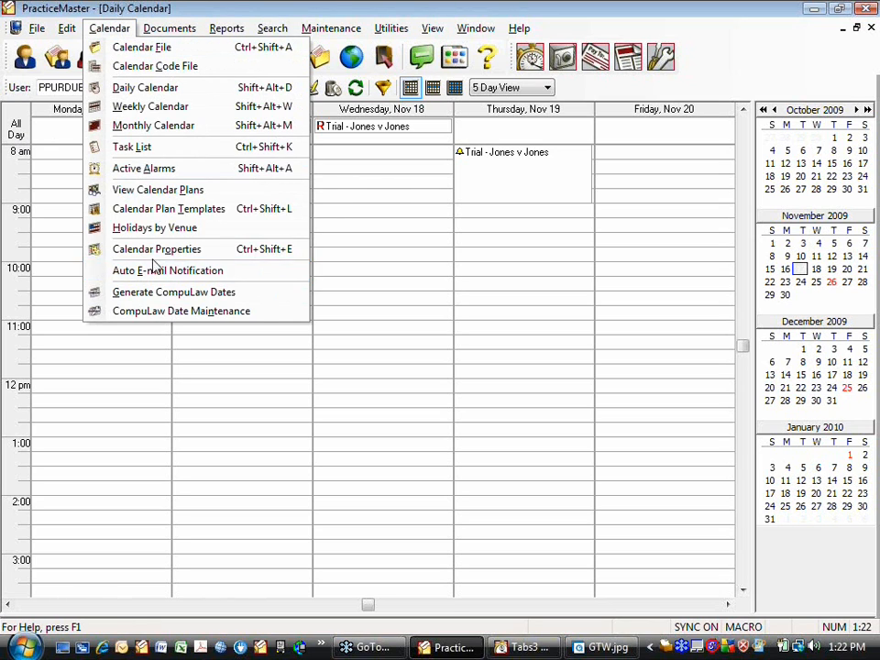
key(Escape)
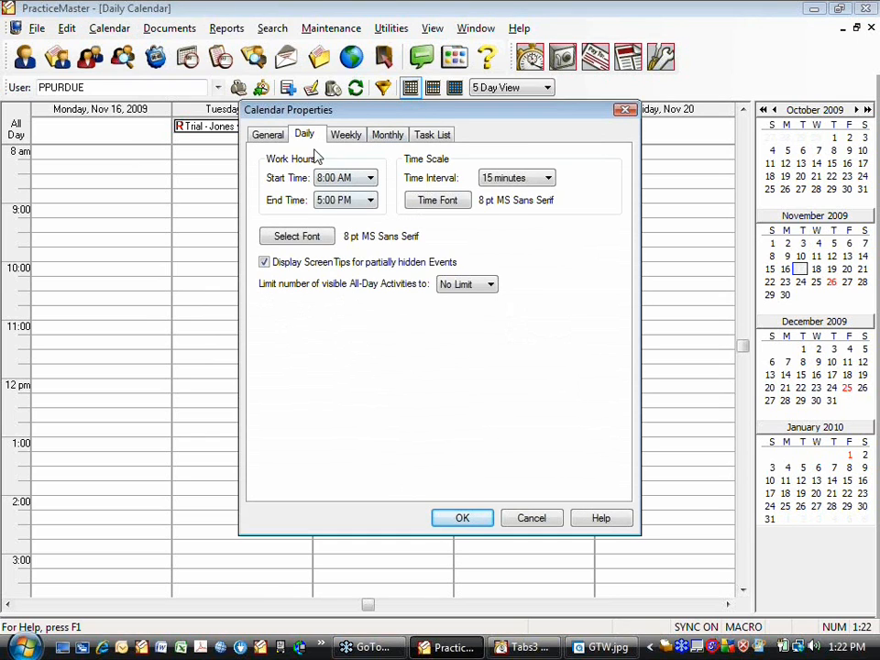
click(271, 135)
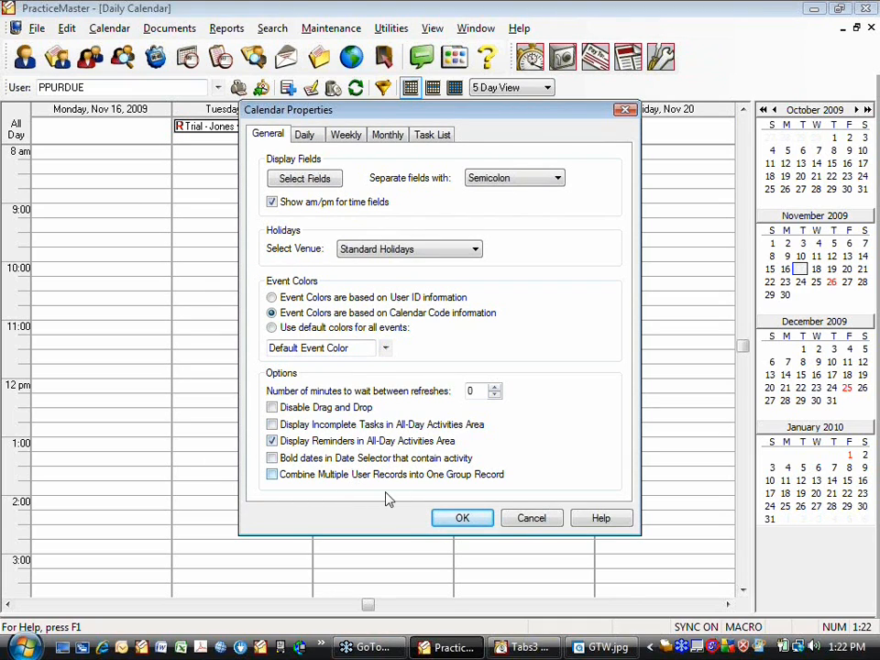
click(529, 525)
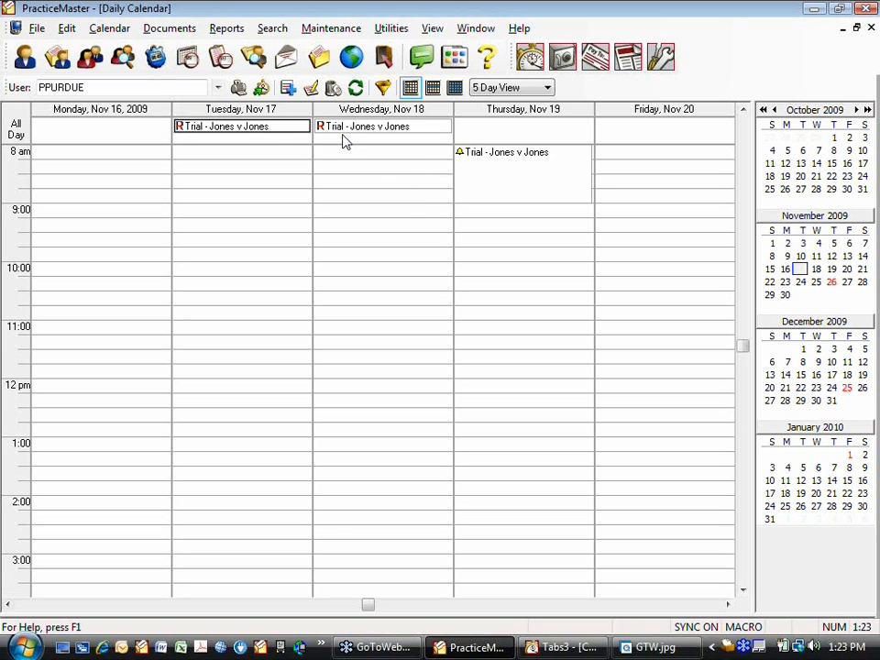
Step: Open the November 19 trial event, inspect its alarm notification setting, and close the record, accepting the Sunday date for Reminder 3
click(514, 166)
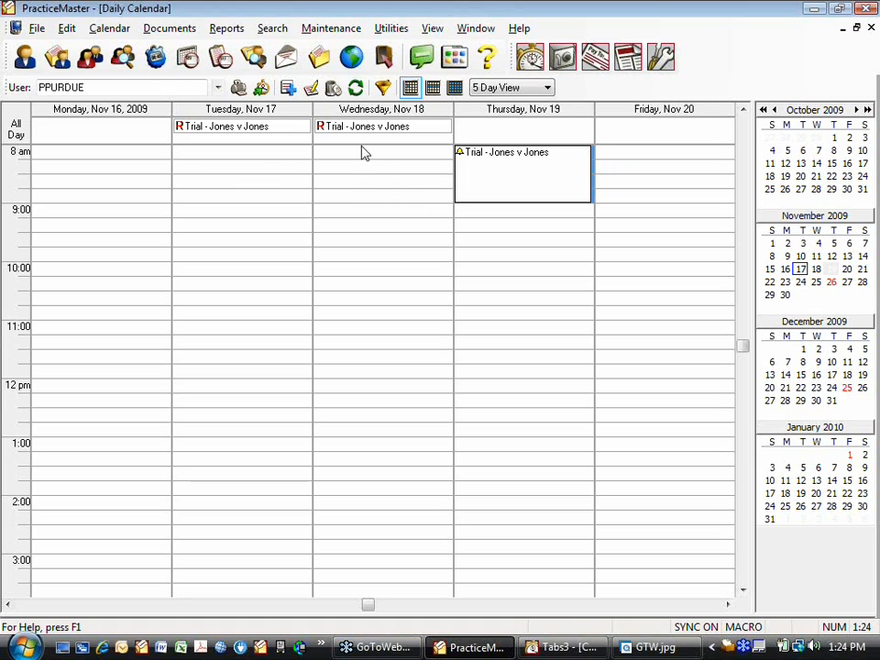
double_click(528, 190)
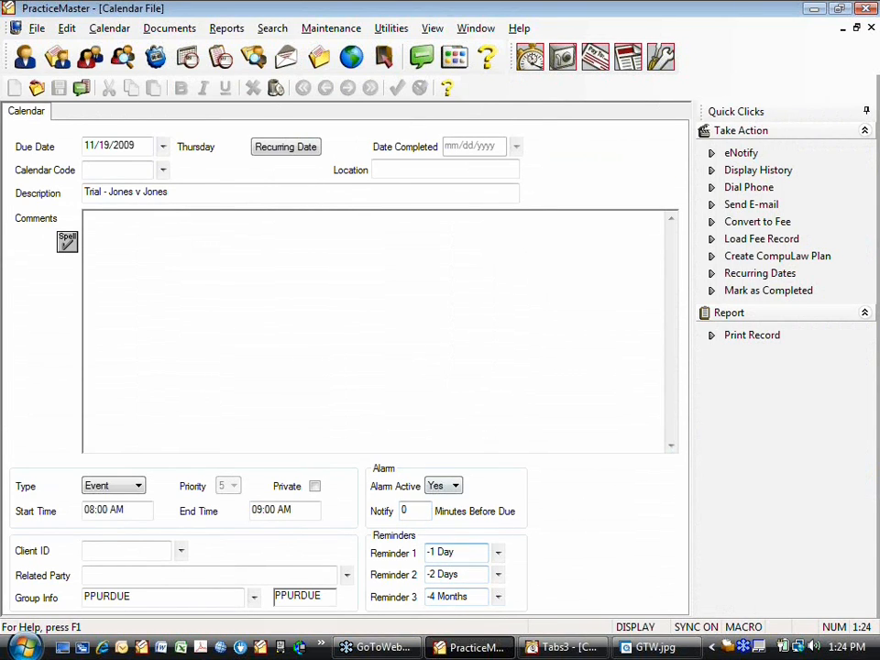
click(416, 507)
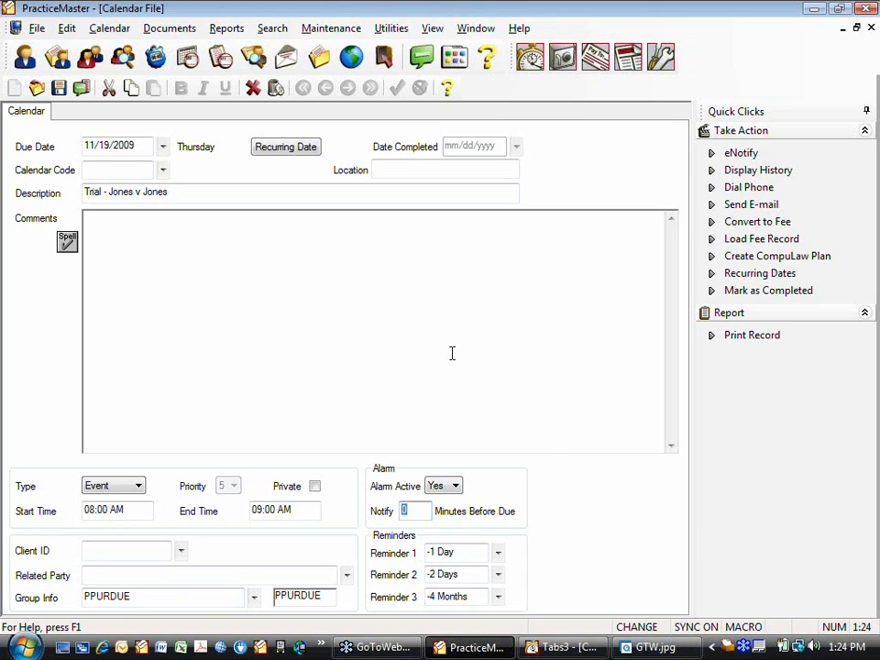
click(322, 275)
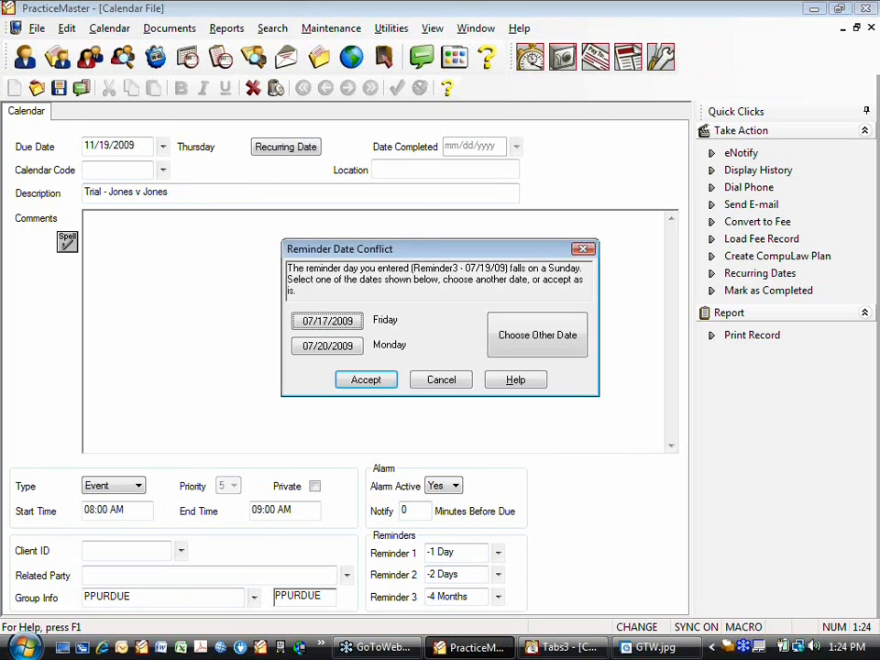
click(439, 381)
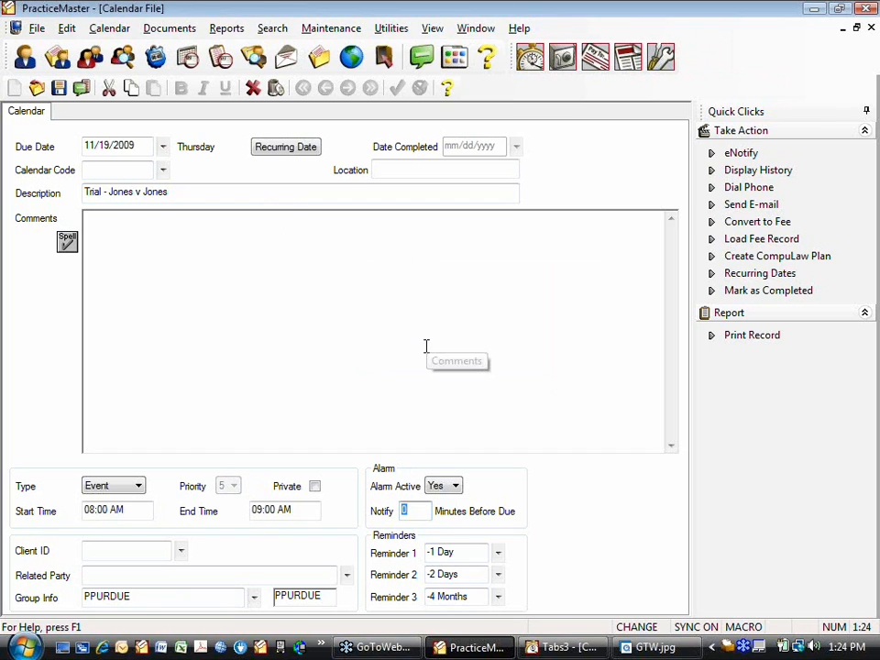
click(292, 514)
click(362, 381)
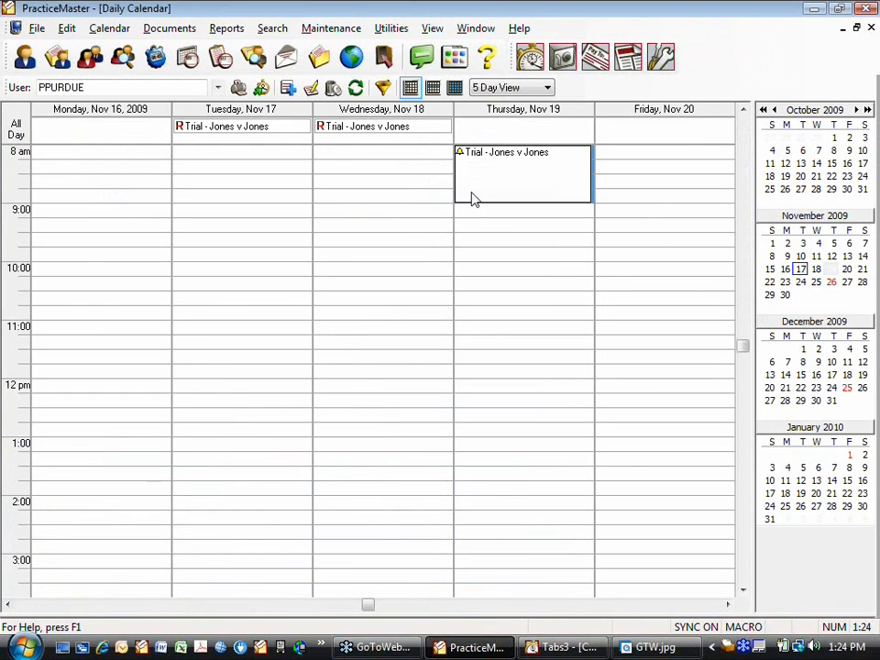
Step: View the task list on its own and as a pane beneath the daily calendar, and hide the pane again
click(107, 29)
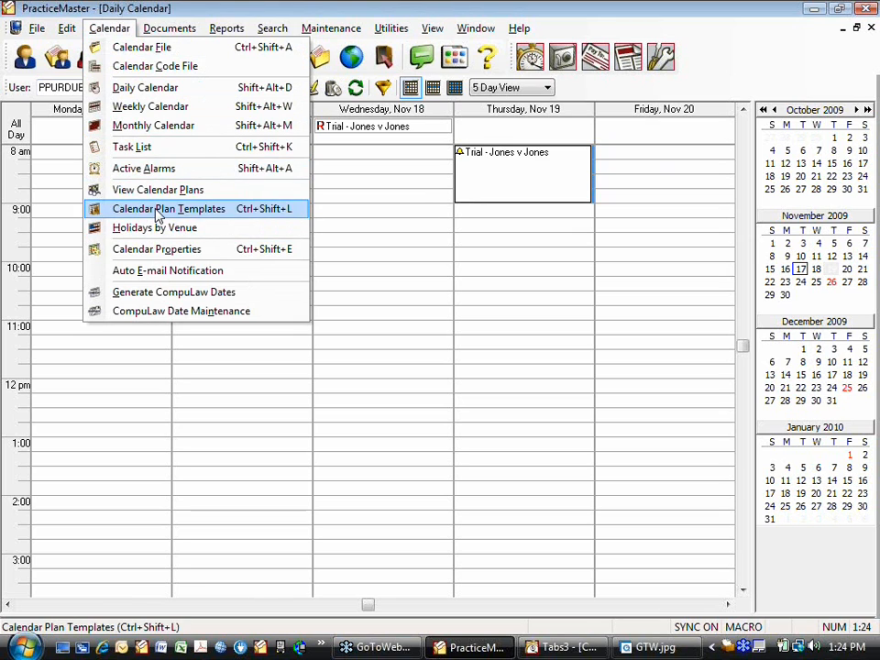
click(151, 147)
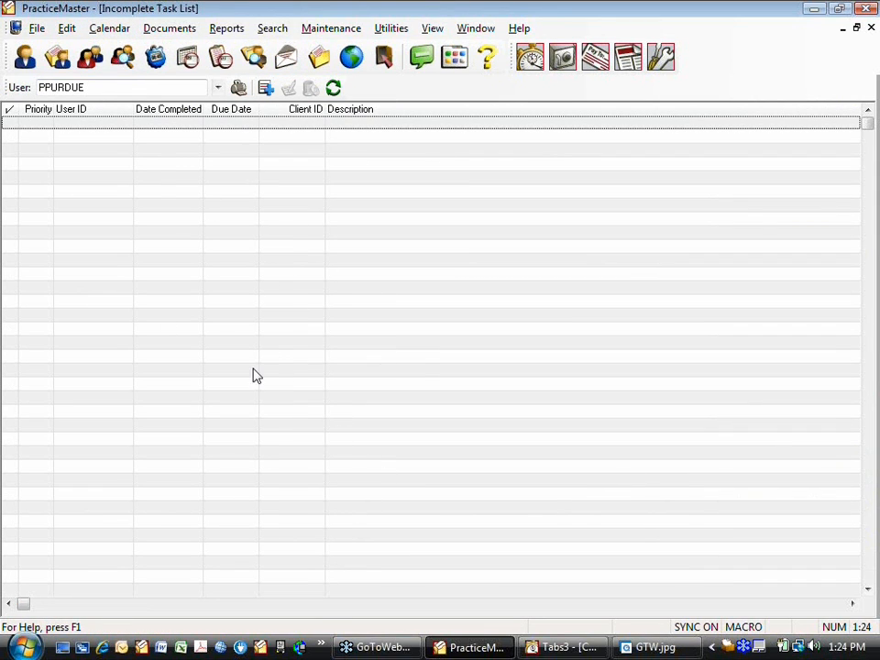
click(484, 32)
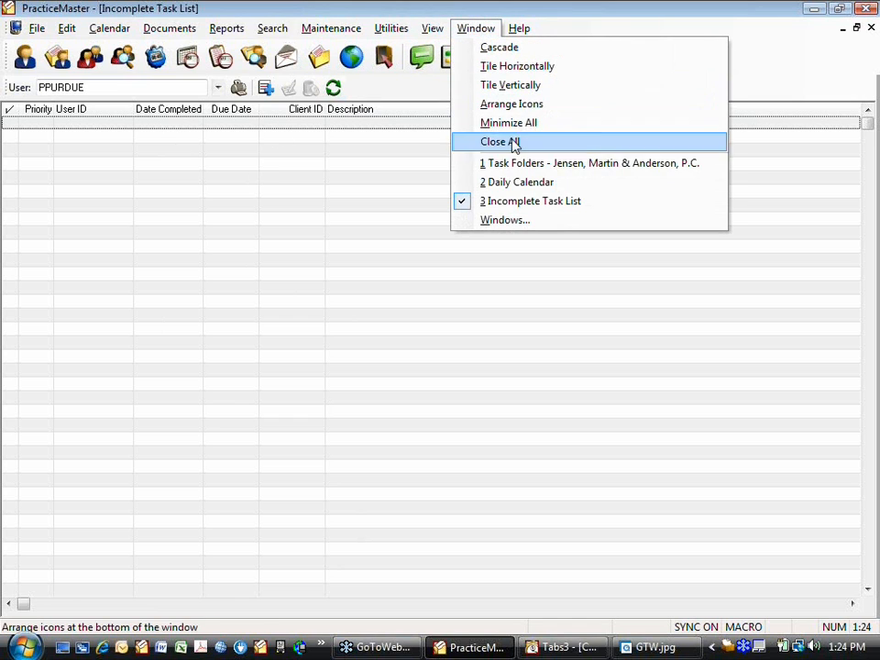
click(516, 183)
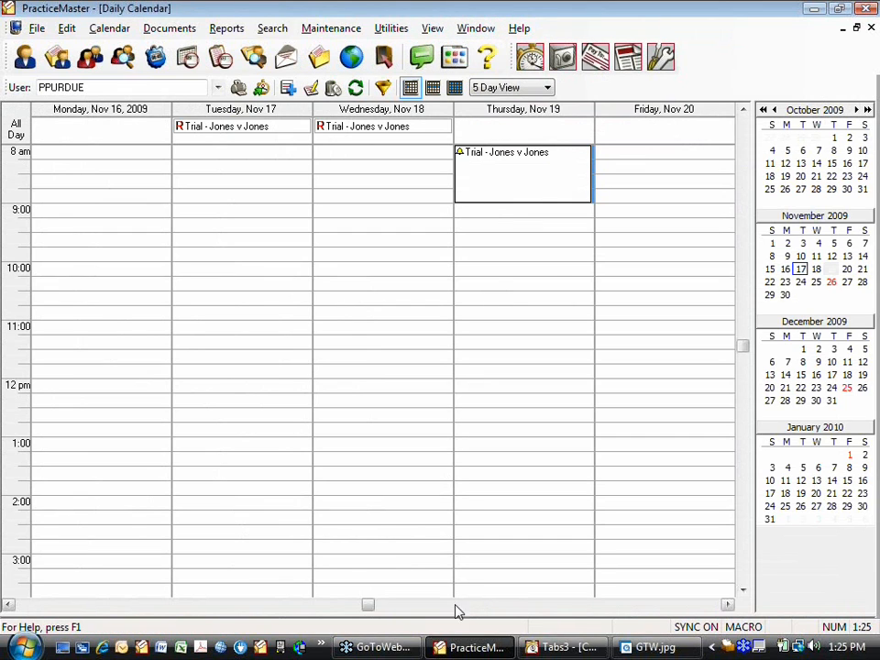
drag(455, 616, 428, 423)
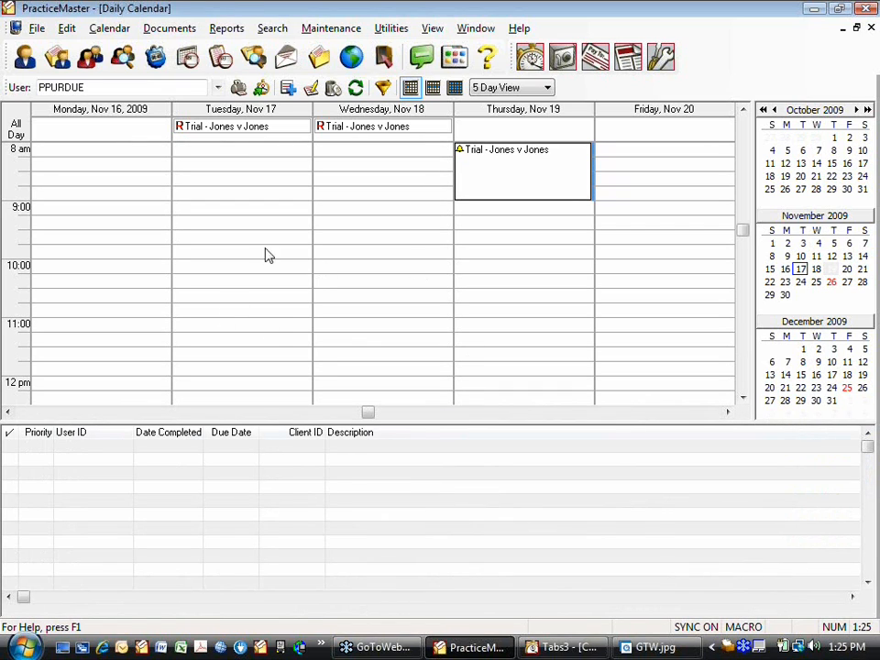
drag(383, 422, 393, 617)
Step: Start a new task from the incomplete task list, due 11/17/2009, with the description VUG
click(478, 30)
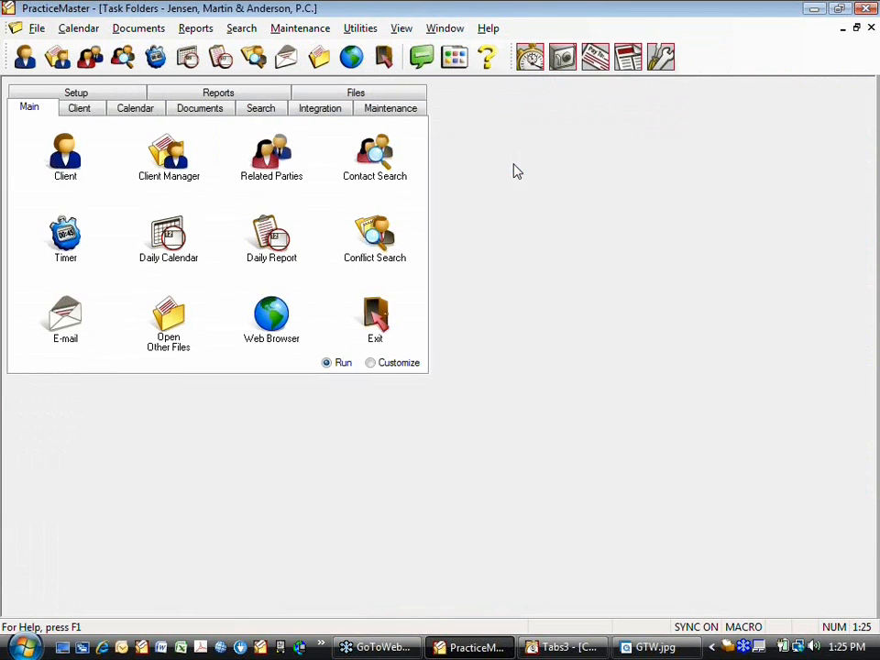
click(445, 28)
click(454, 198)
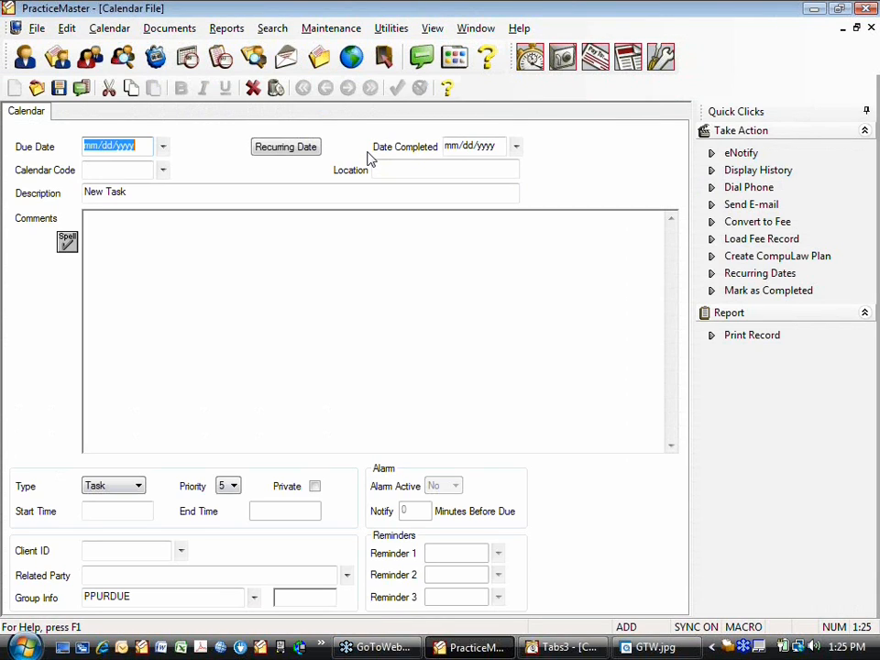
key(Tab)
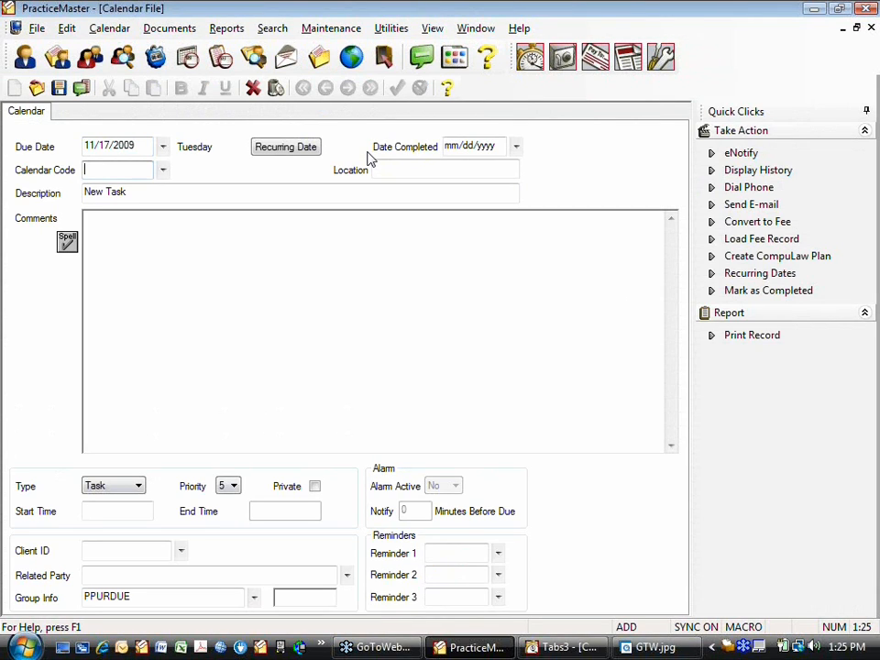
key(Tab)
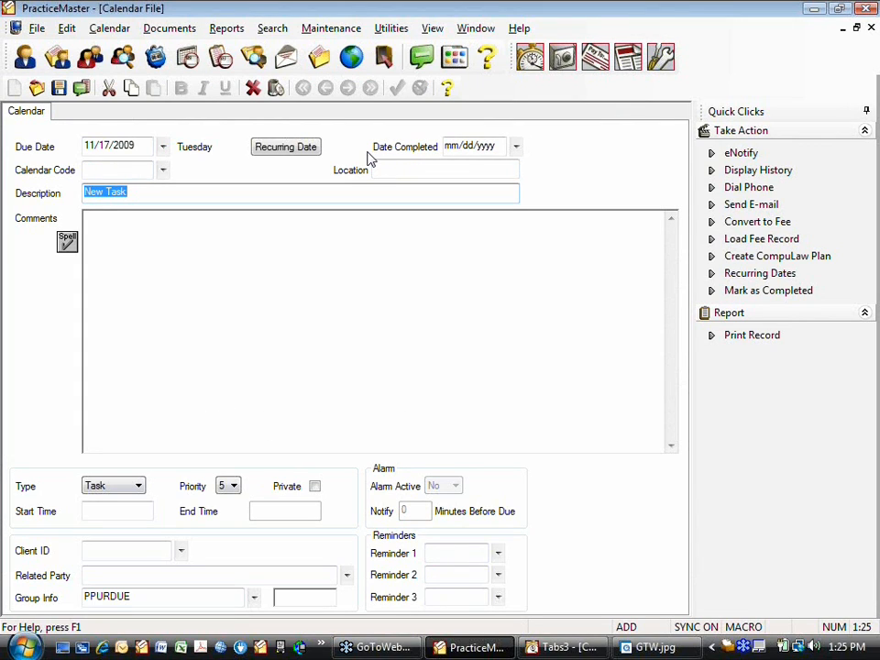
text(VUG)
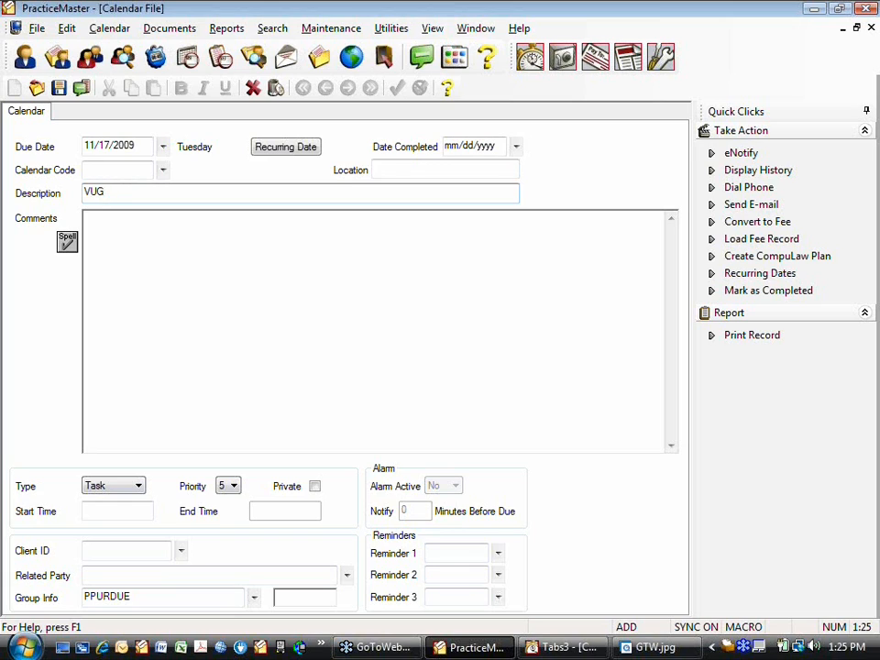
key(Tab)
key(Tab)
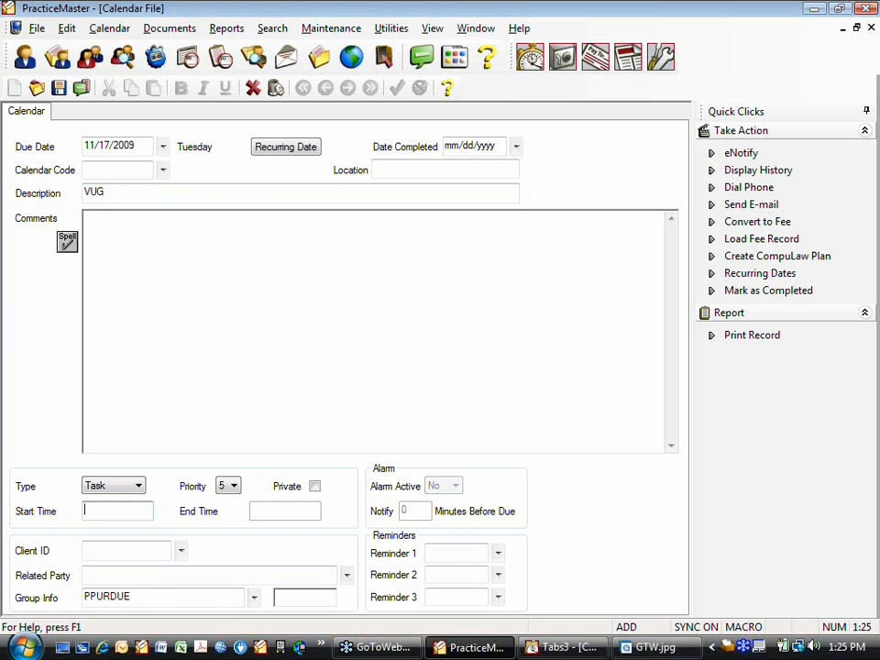
Step: Set the task's start time to 1:26 PM, activate its alarm at 0 minutes before due, and save it
text(1:26)
key(Tab)
key(Tab)
key(Tab)
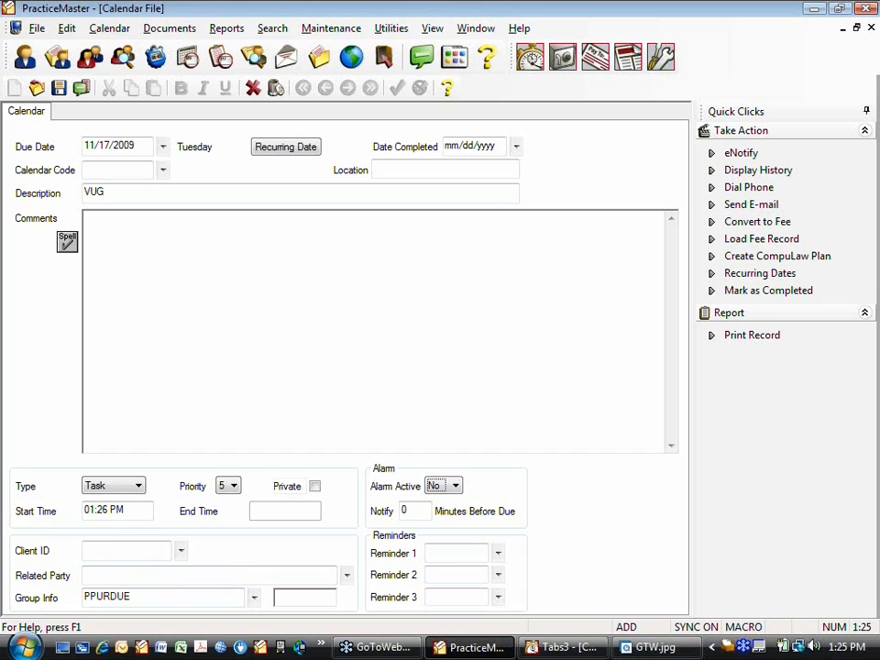
key(y)
key(Tab)
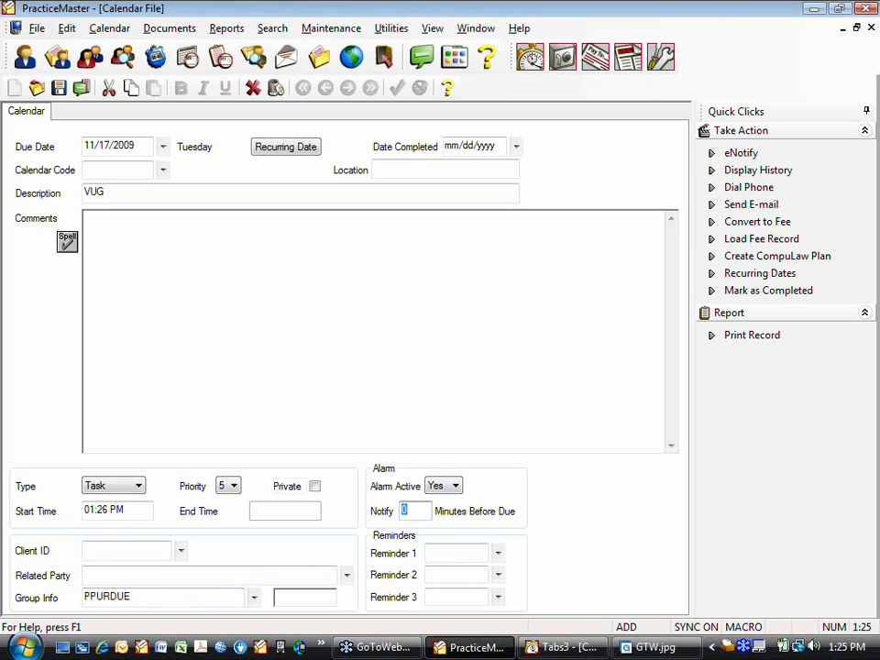
key(ctrl+s)
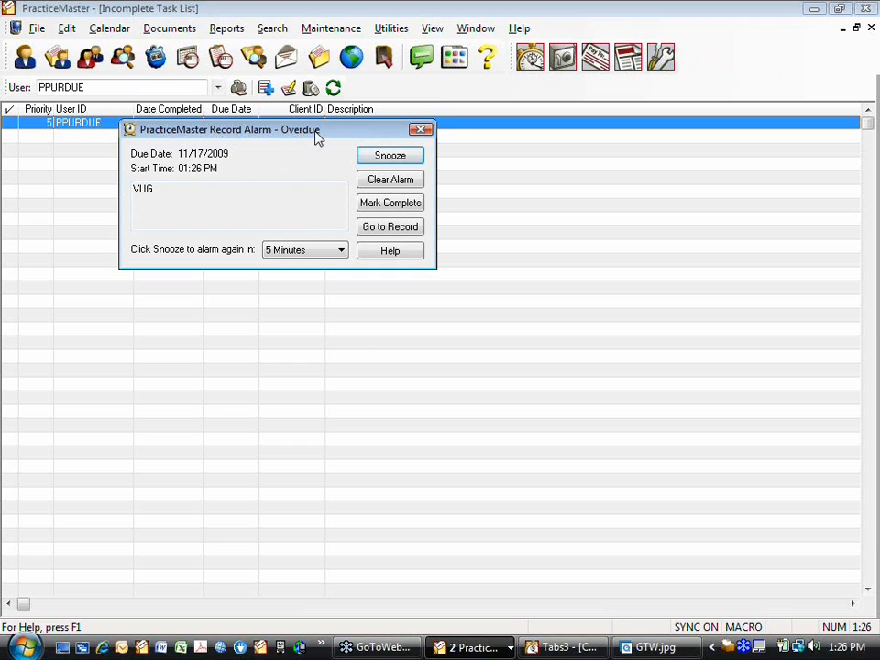
Step: Review the snooze intervals offered in the VUG task's alarm and keep 5 minutes
drag(319, 138, 330, 185)
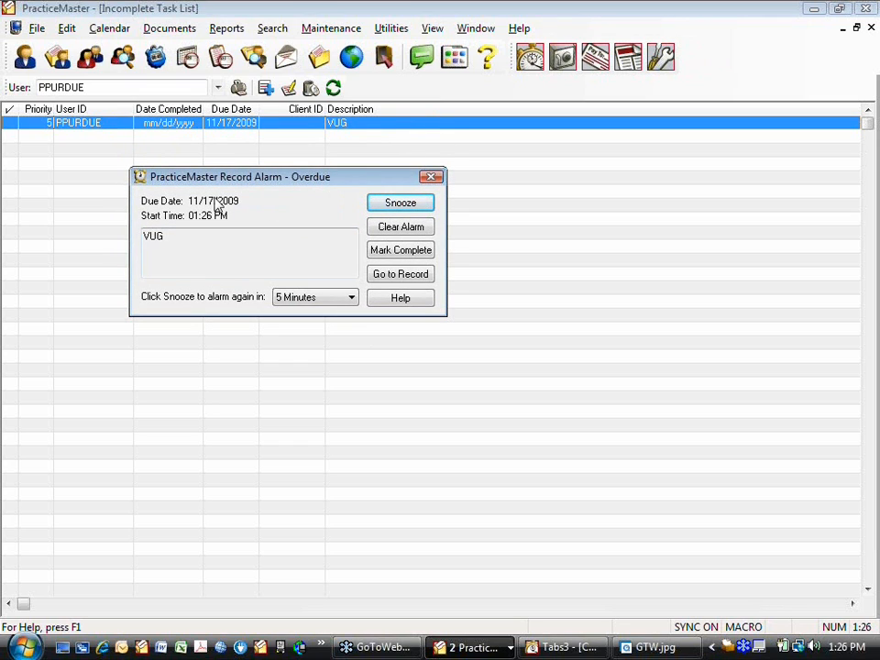
click(350, 299)
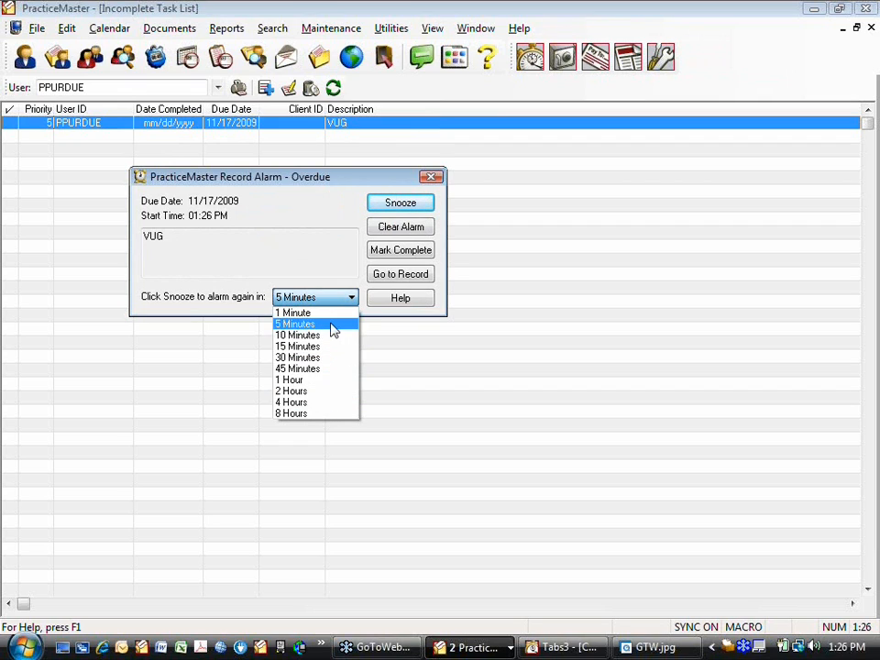
click(245, 255)
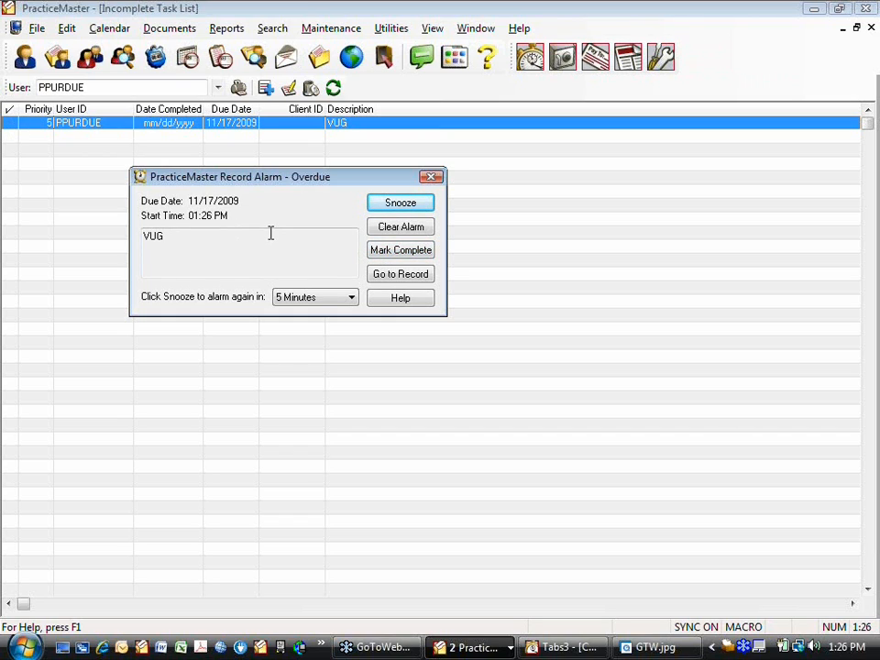
Step: Open the VUG record from its alarm, try rescheduling it to 11/18/2009 at 4:00 AM, and close the record without saving
click(401, 275)
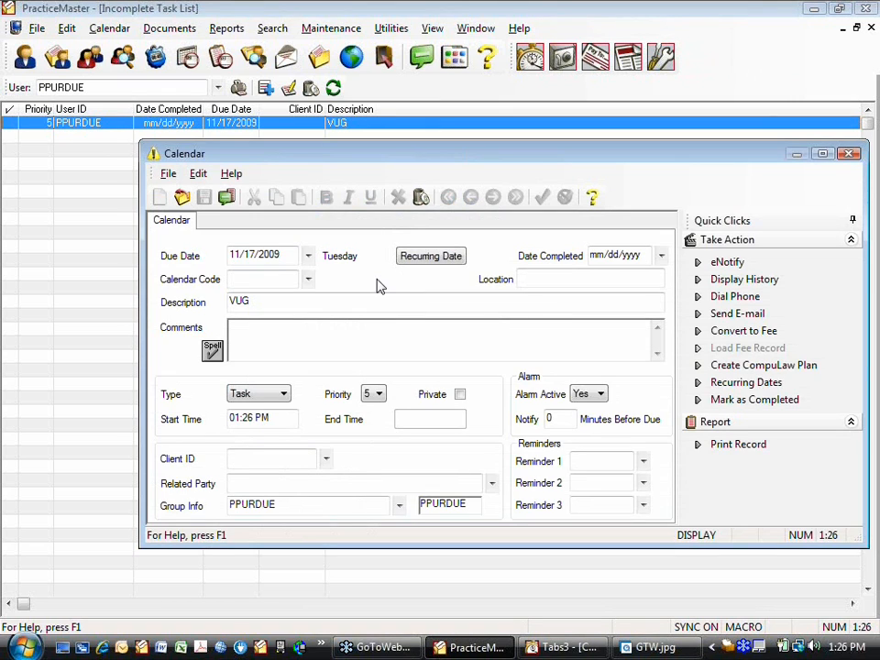
double_click(268, 255)
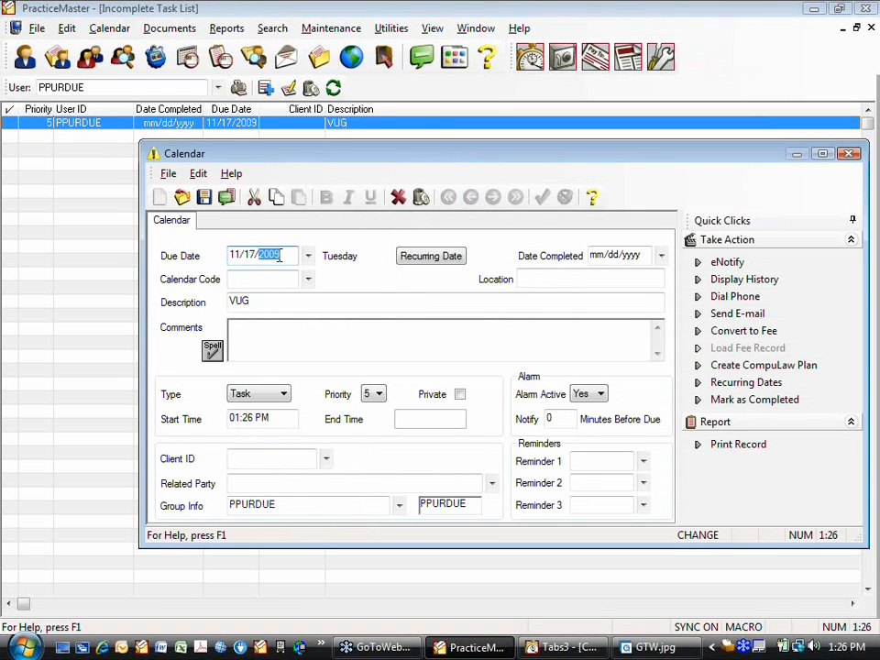
key(plus)
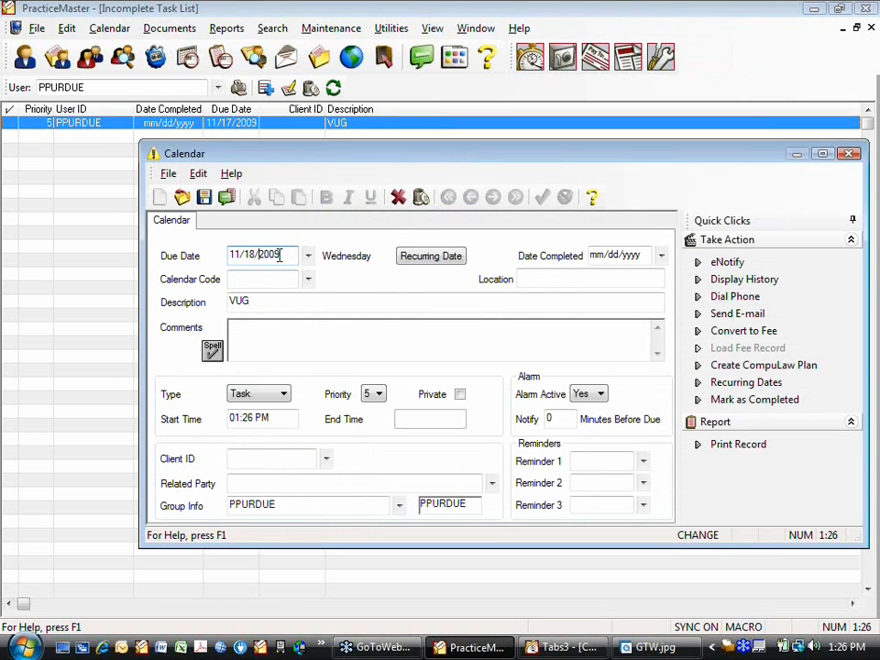
click(280, 419)
text(4a)
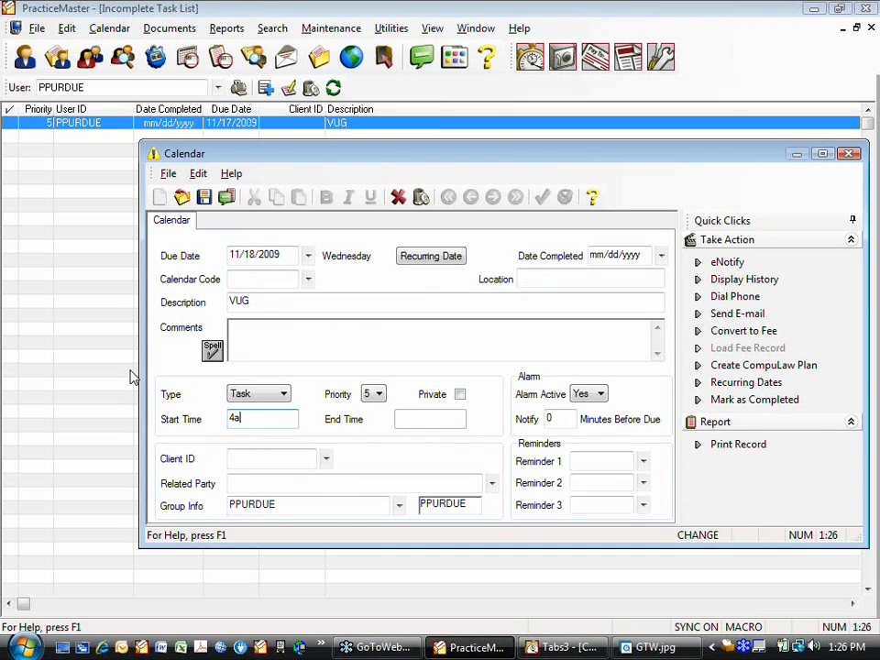
key(Tab)
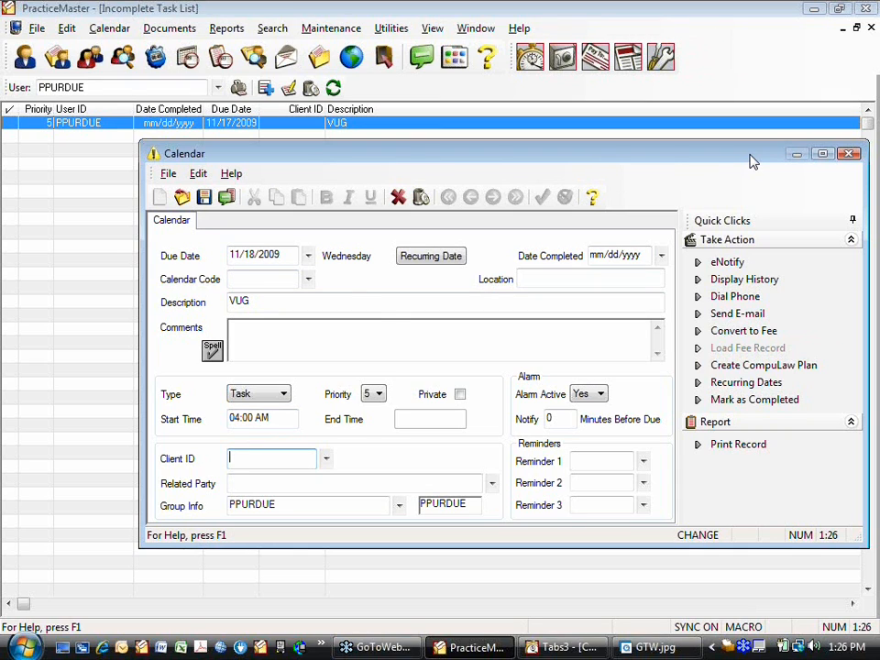
click(850, 154)
key(Return)
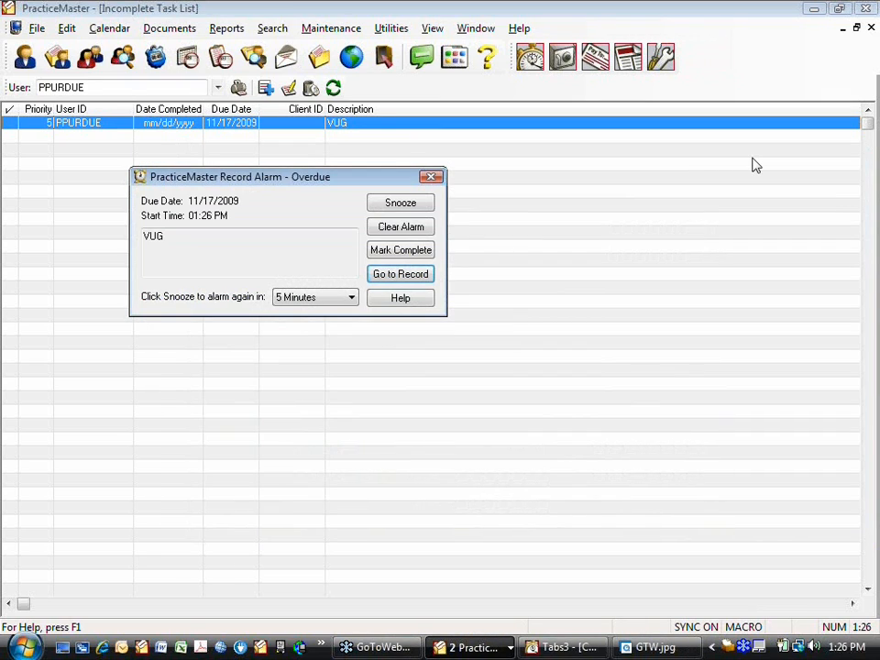
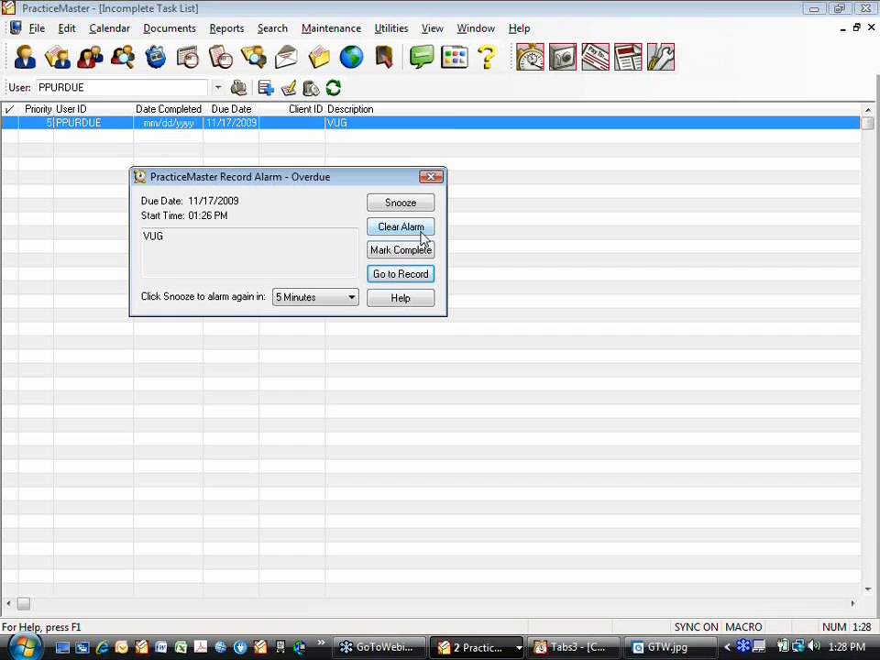
Step: Open the VUG record from its alarm, try changing the description to "Prepare for VUG", and close the record without saving
drag(391, 178, 409, 204)
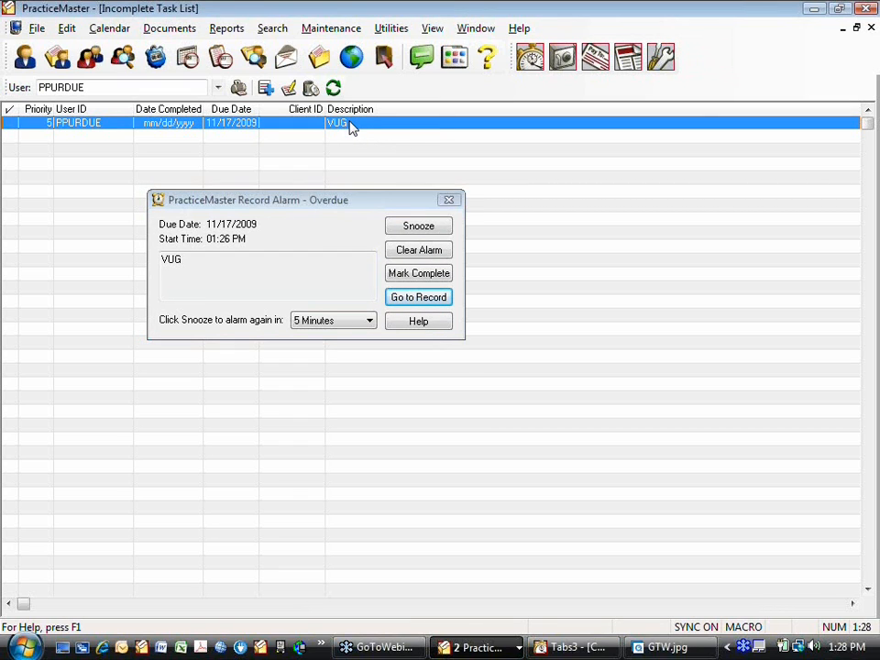
click(421, 301)
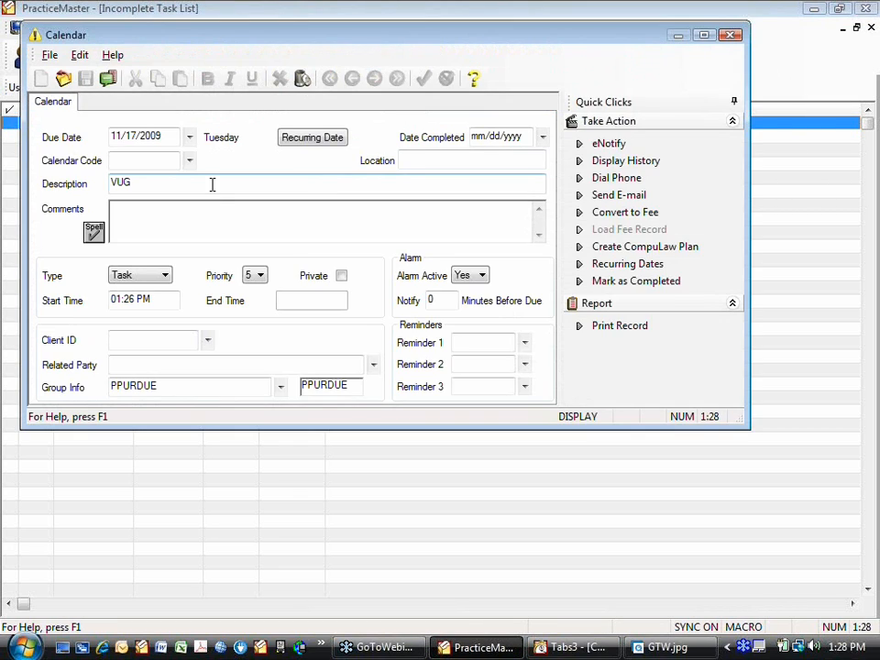
click(211, 184)
key(Home)
text(Prepa)
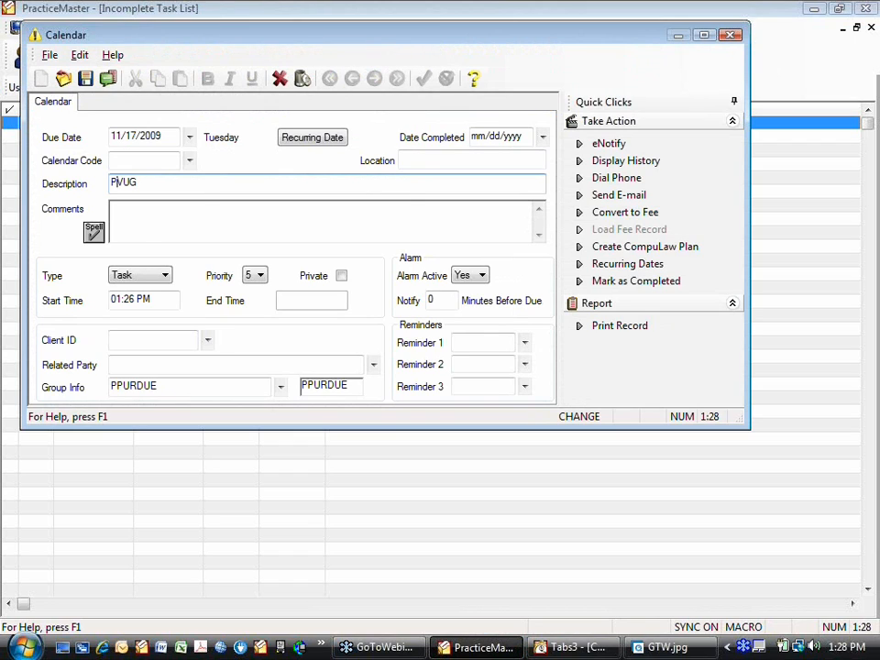
text(re for)
drag(556, 43, 573, 87)
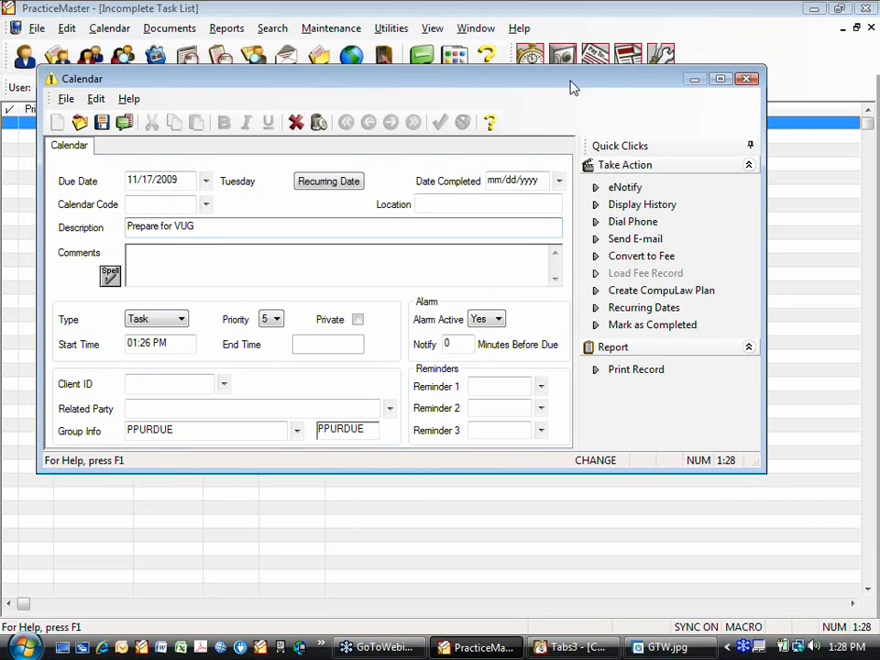
click(748, 80)
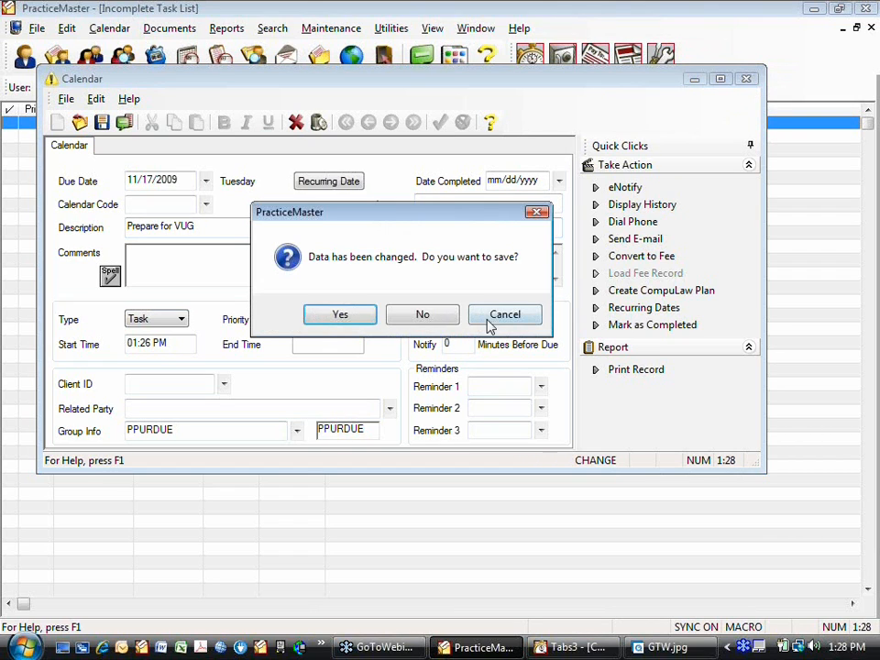
click(425, 316)
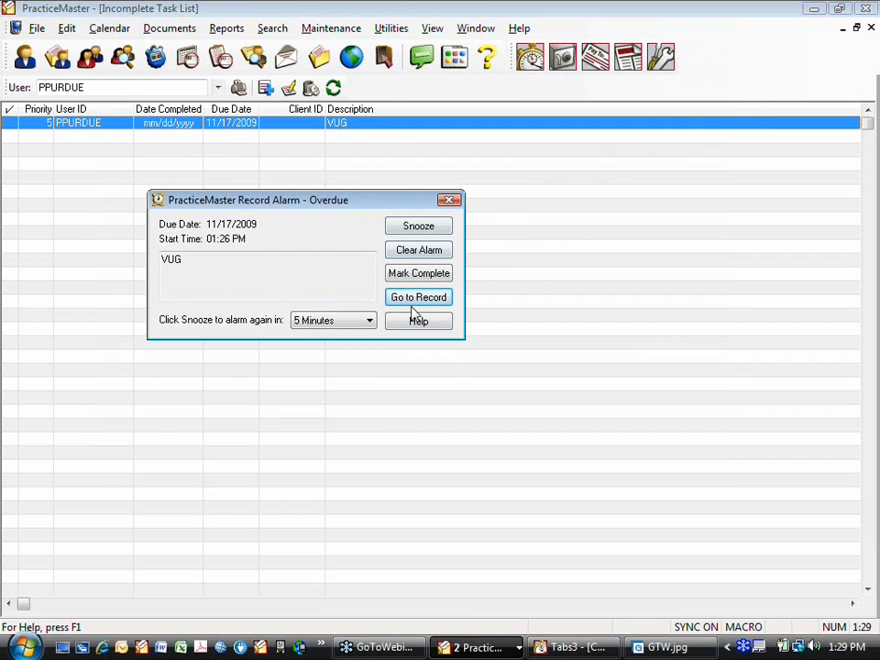
Step: Snooze the VUG task's alarm for 5 minutes and switch to the daily calendar
click(423, 228)
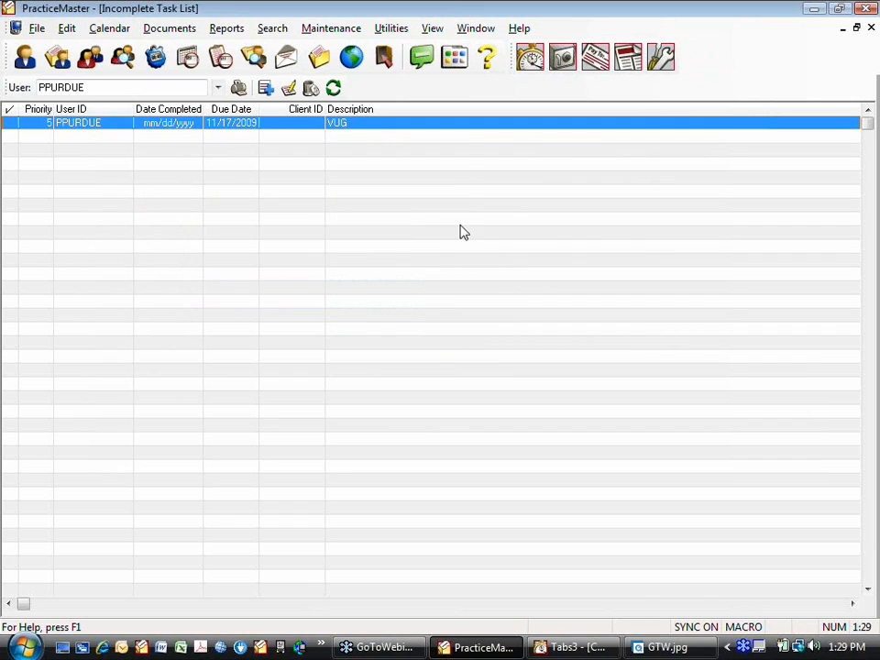
click(479, 29)
click(507, 183)
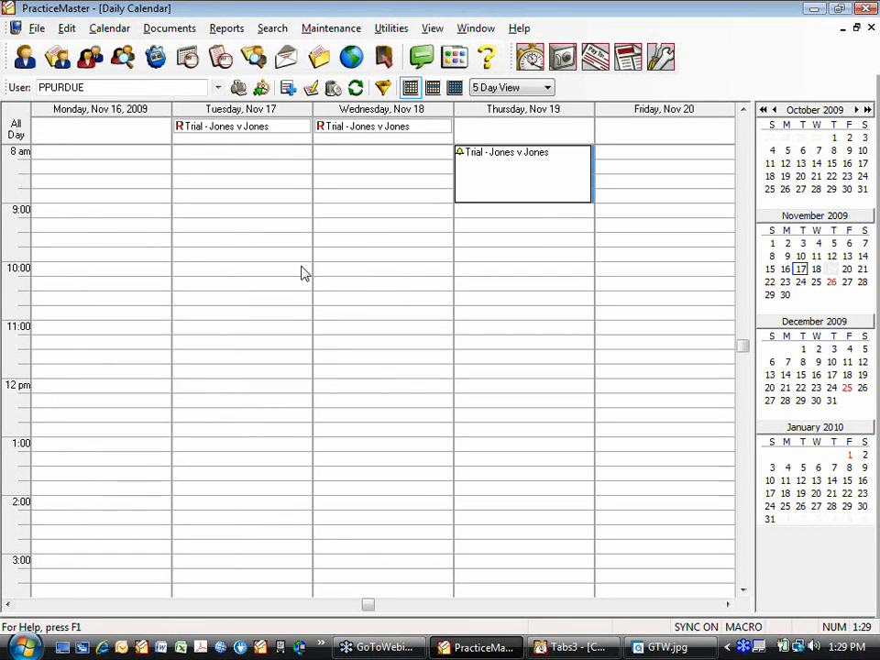
Step: Display the active alarms list and view the calendar record behind the VUG alarm, leaving it unedited
click(111, 28)
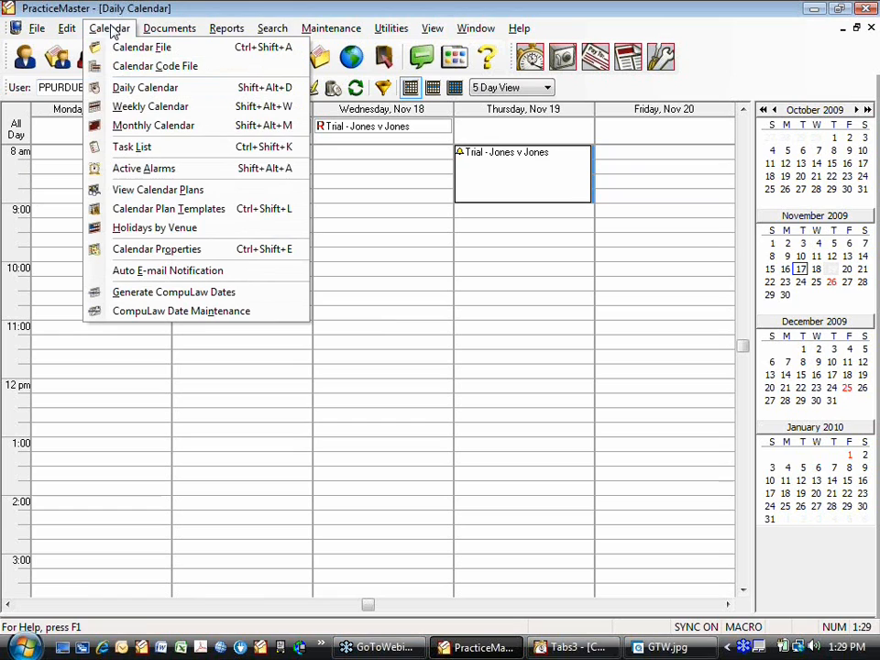
click(138, 173)
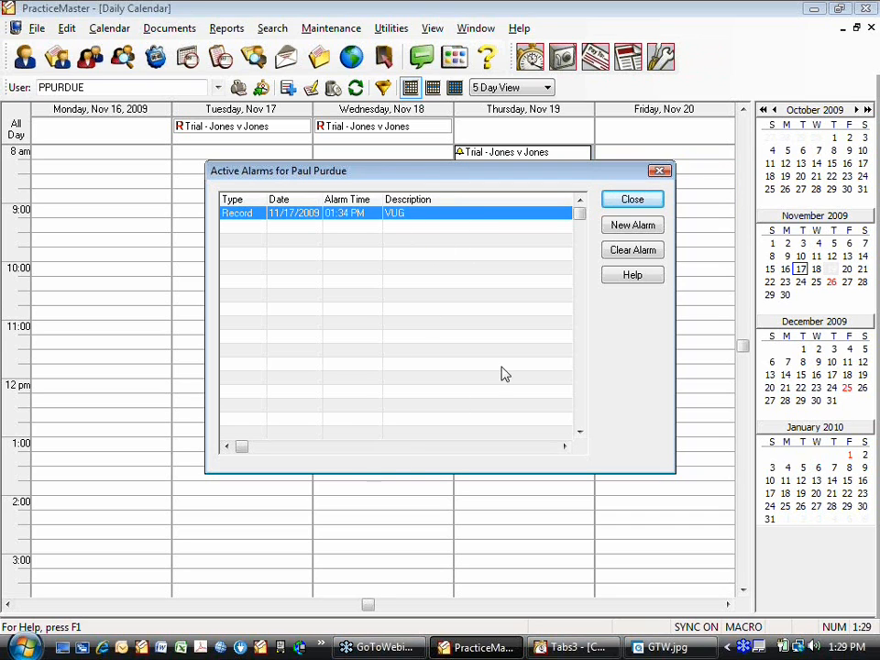
double_click(434, 222)
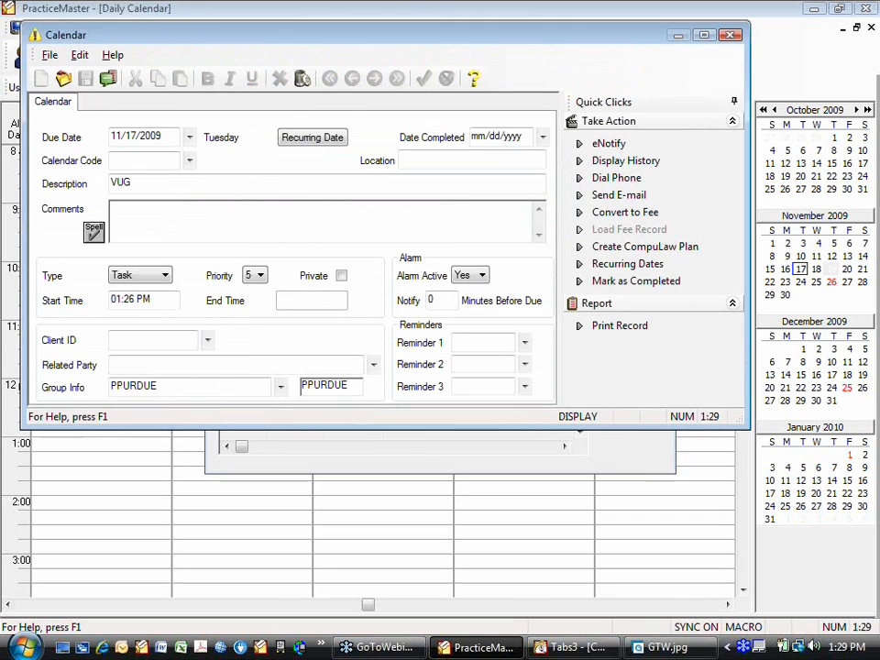
click(729, 35)
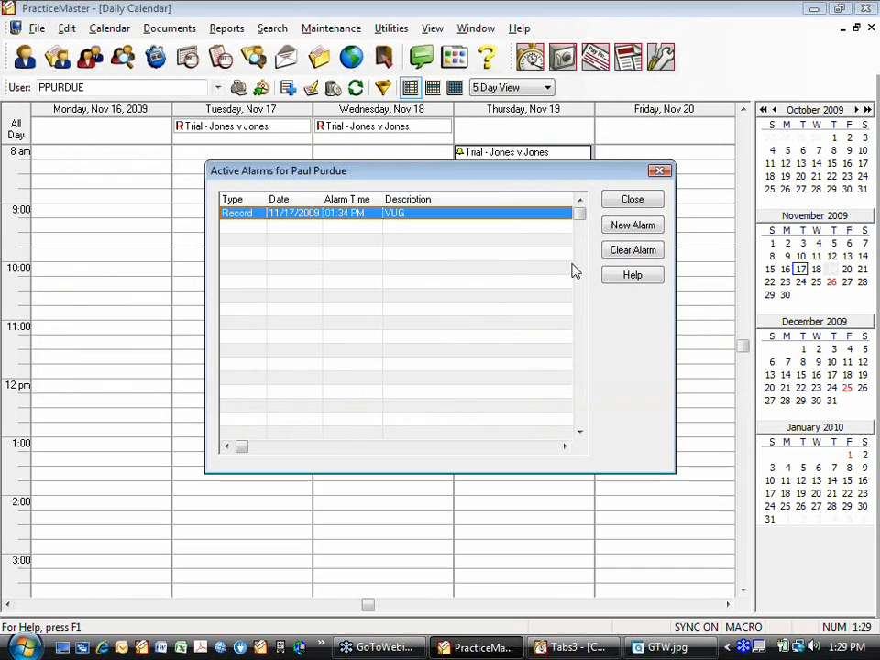
Step: Add a quick alarm for today at 2:00 PM described as a talk with a colleague, and close the active alarms list
click(633, 230)
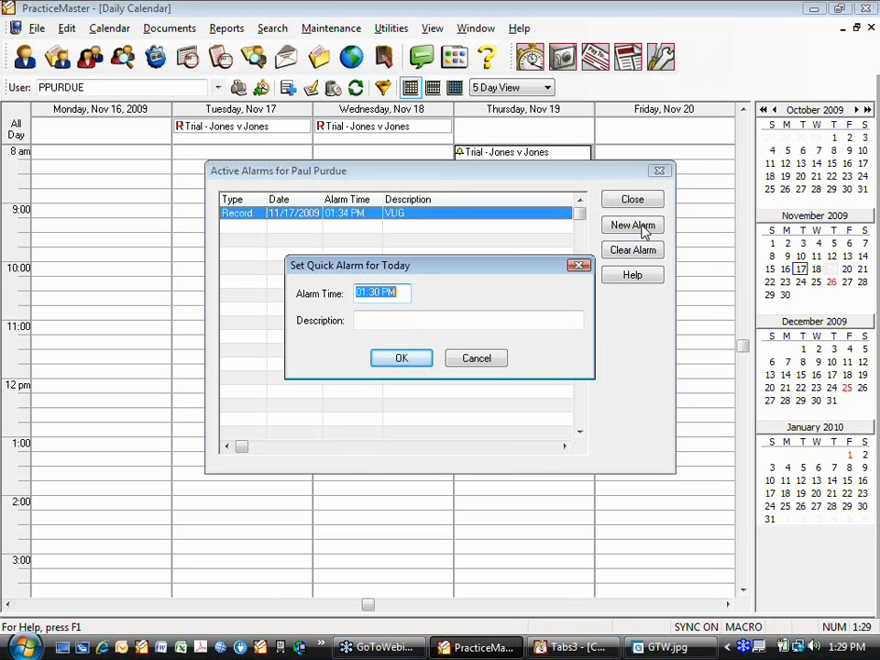
click(415, 321)
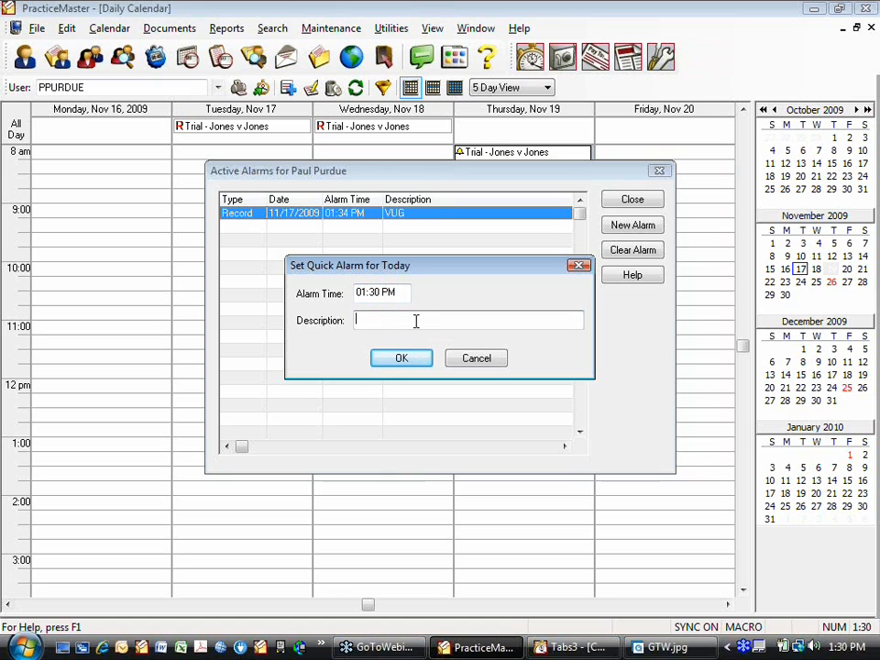
drag(404, 292, 326, 289)
text(2p)
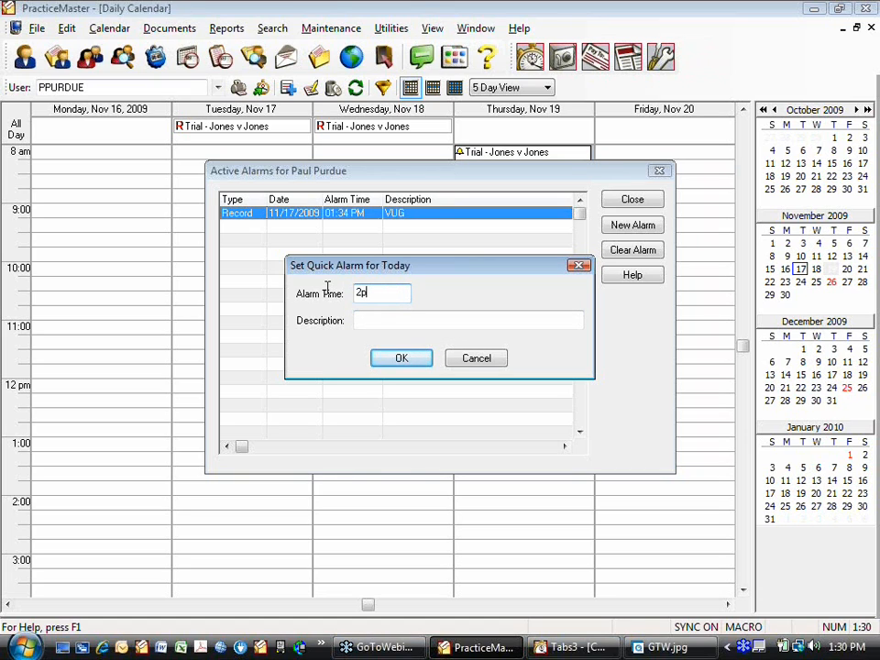
key(Tab)
text(talk t)
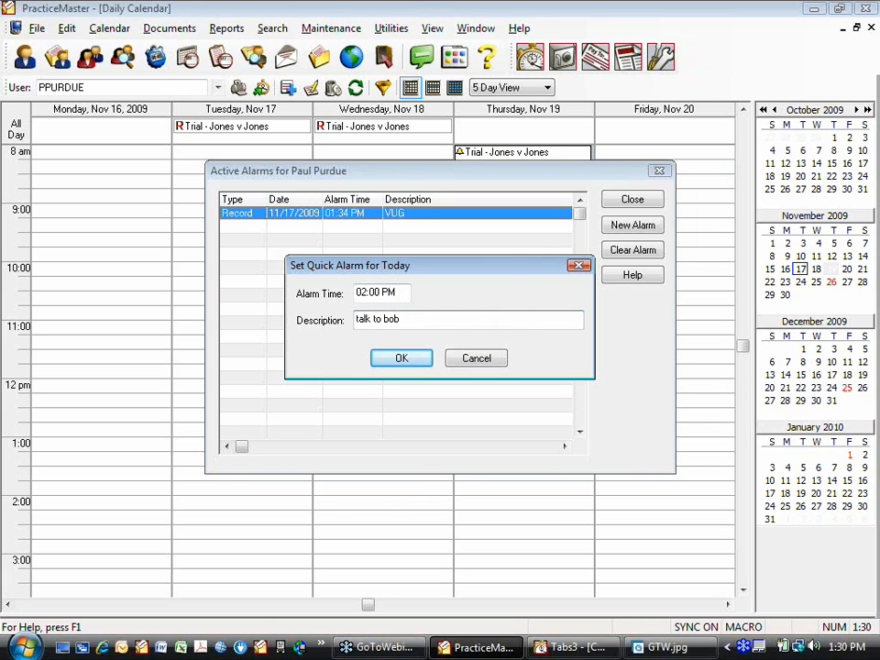
click(389, 361)
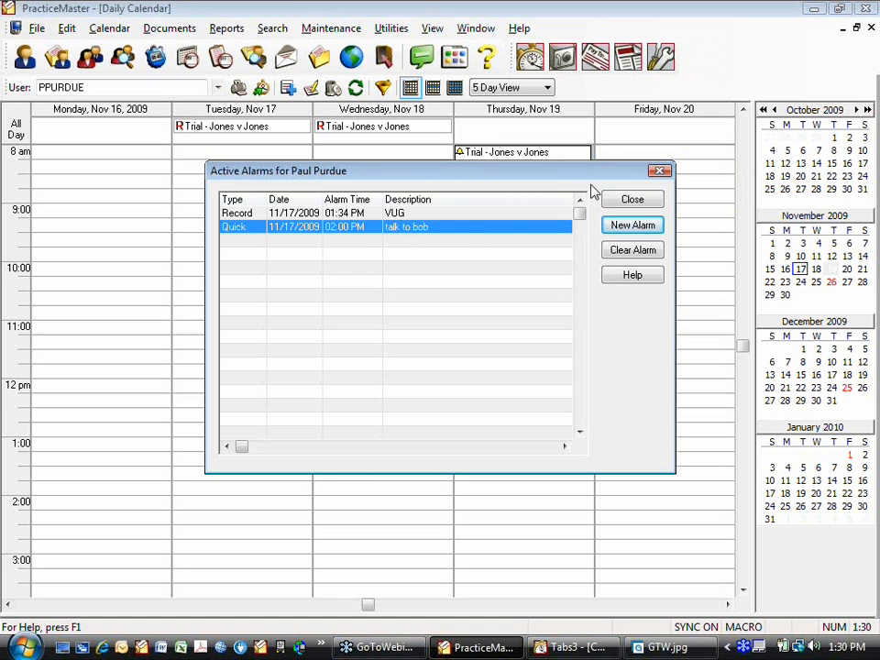
drag(606, 170, 618, 155)
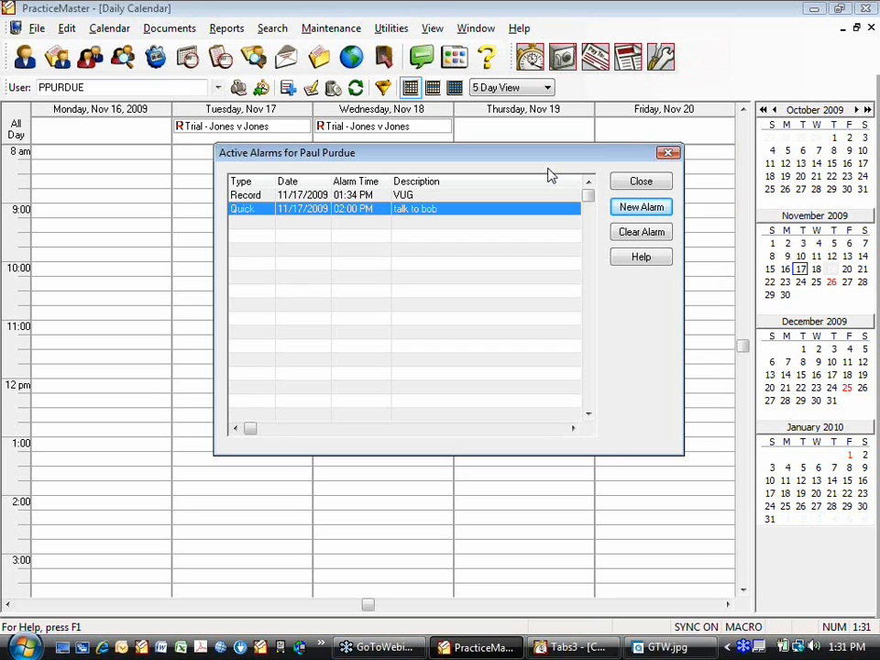
click(633, 186)
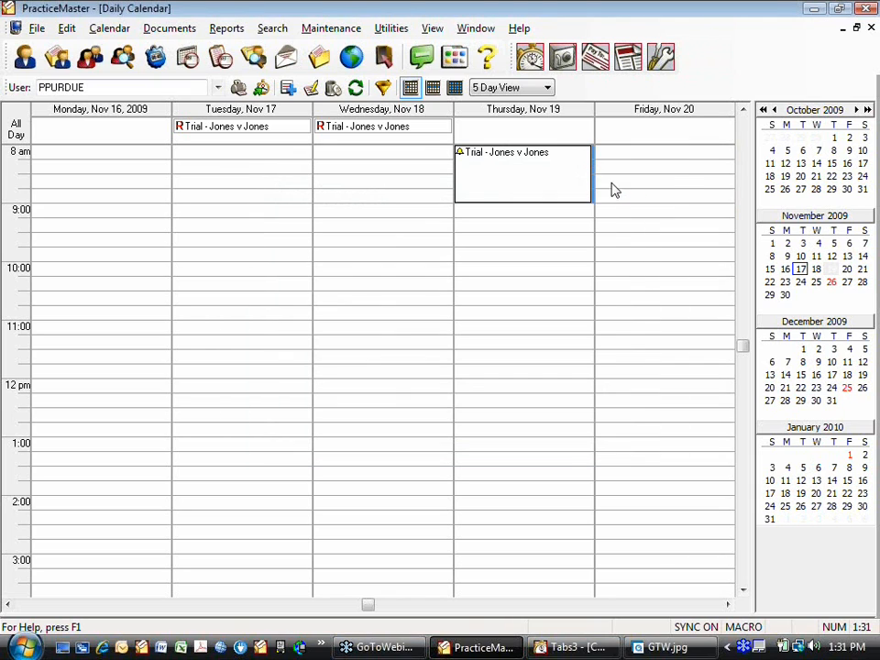
click(356, 153)
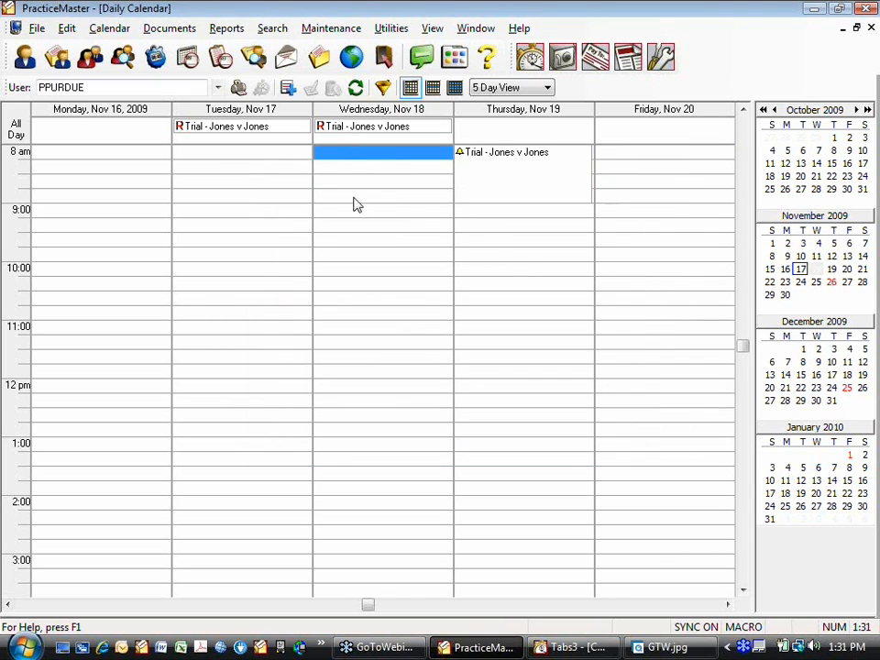
click(349, 213)
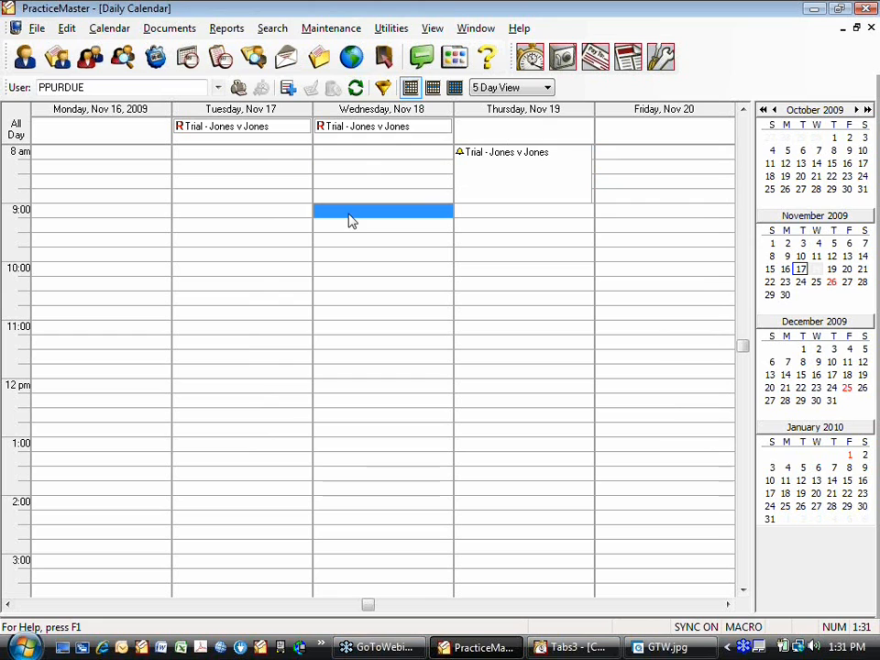
double_click(322, 280)
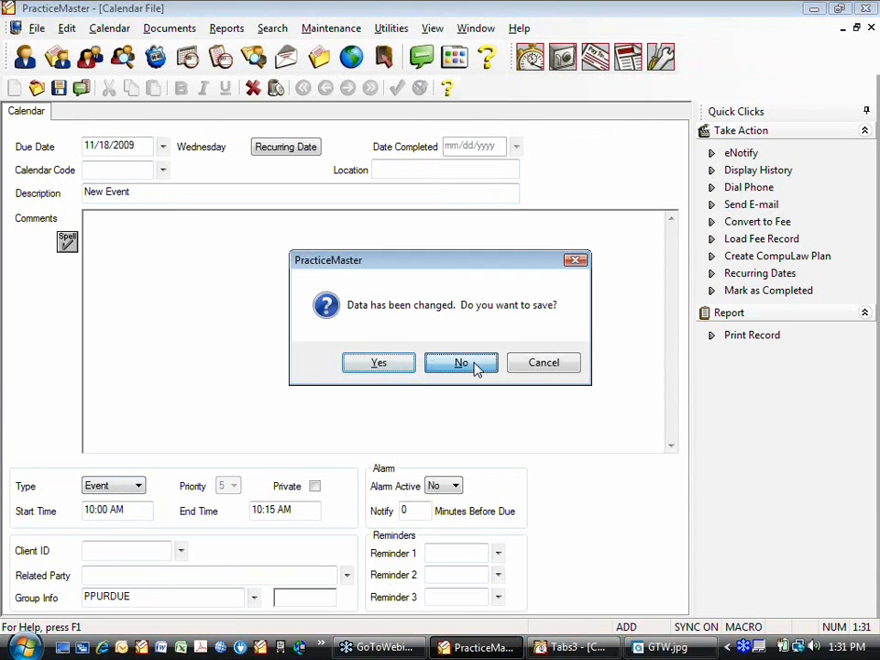
click(475, 368)
Step: Start a new calendar event on Wednesday 11/18/2009 at 10:00 AM with the description "time"
double_click(384, 277)
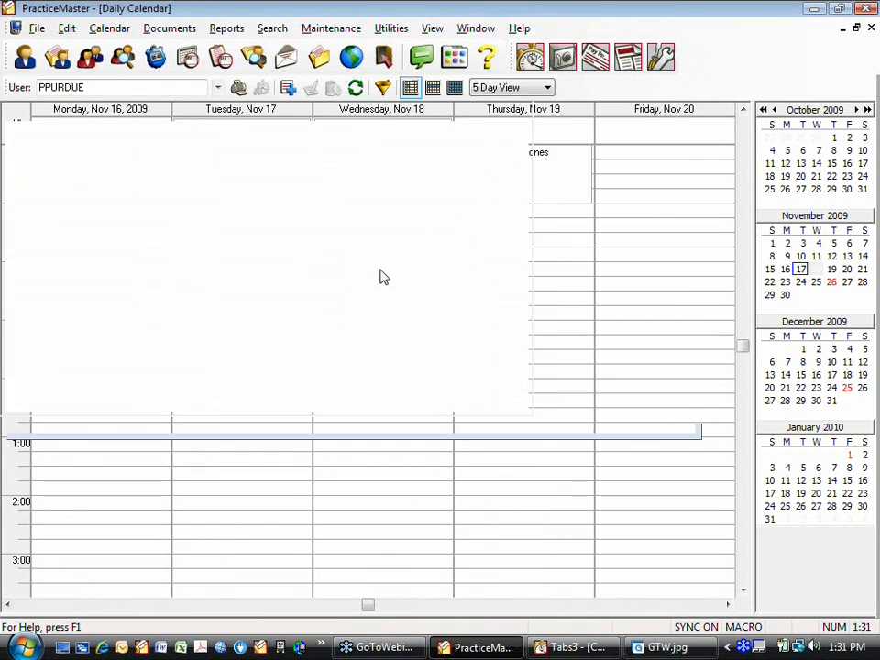
click(160, 192)
click(201, 218)
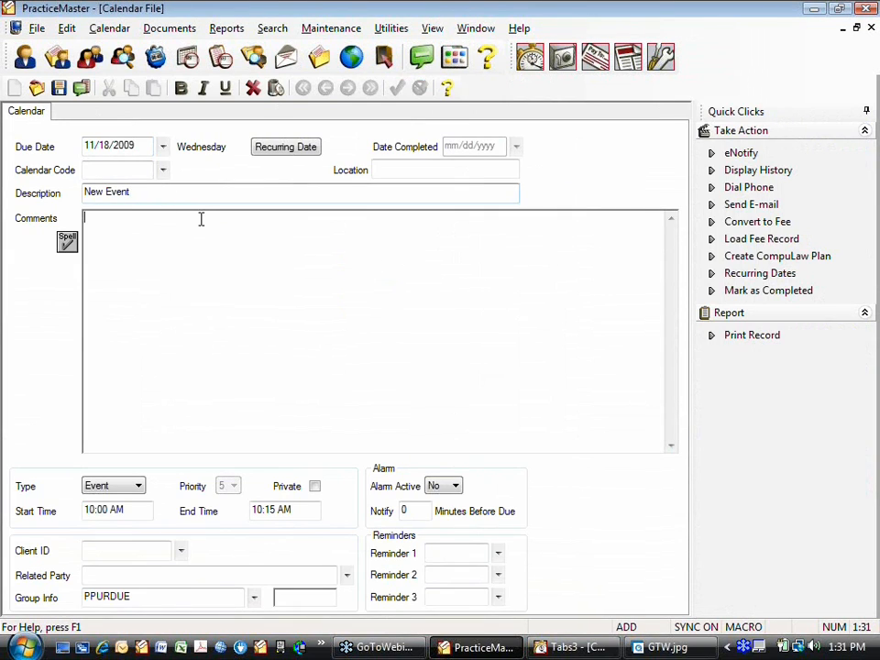
click(153, 195)
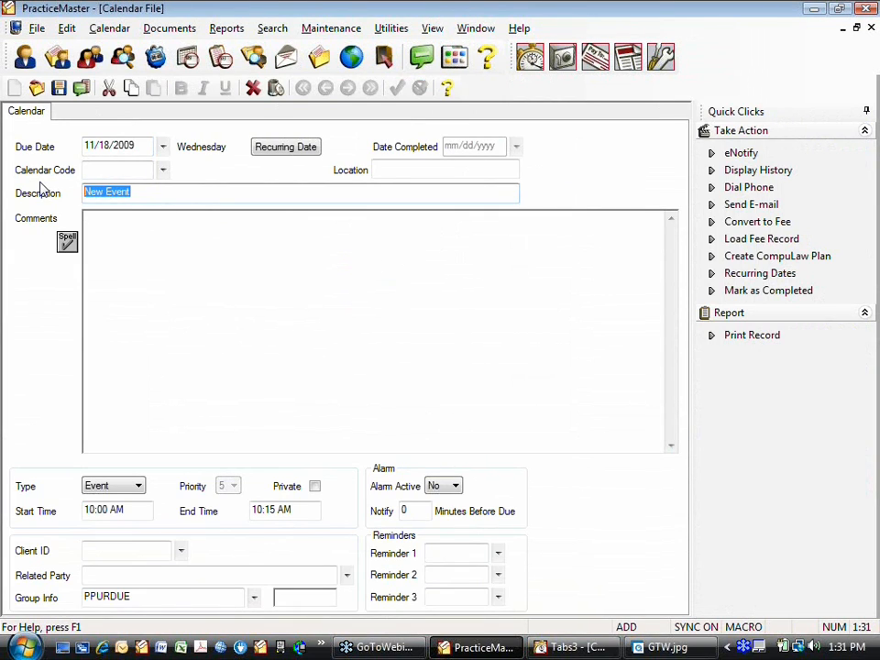
text(time)
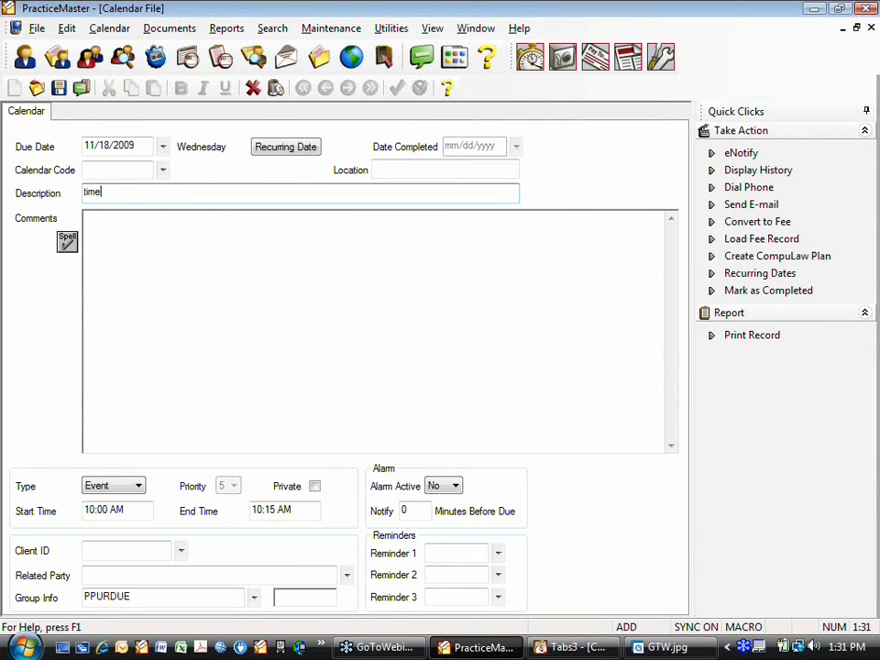
Step: Activate the alarm for the "time" event, shorten its end time, and save the event
click(455, 486)
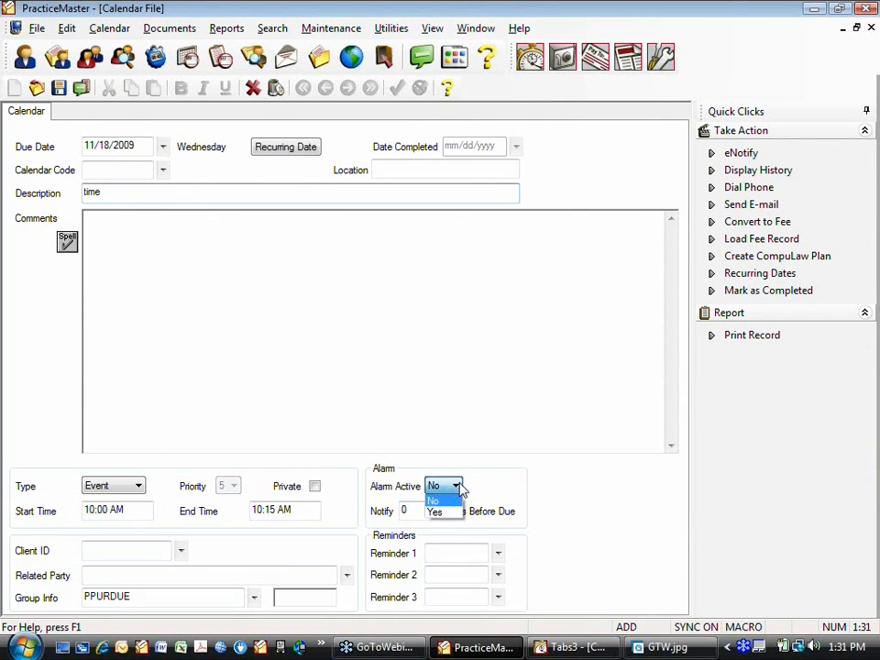
click(439, 511)
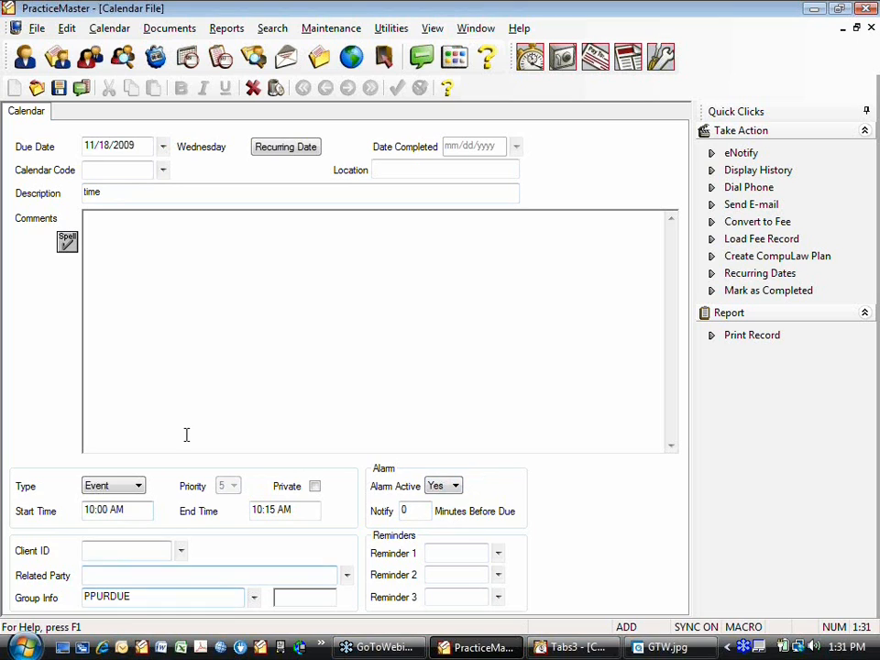
click(275, 510)
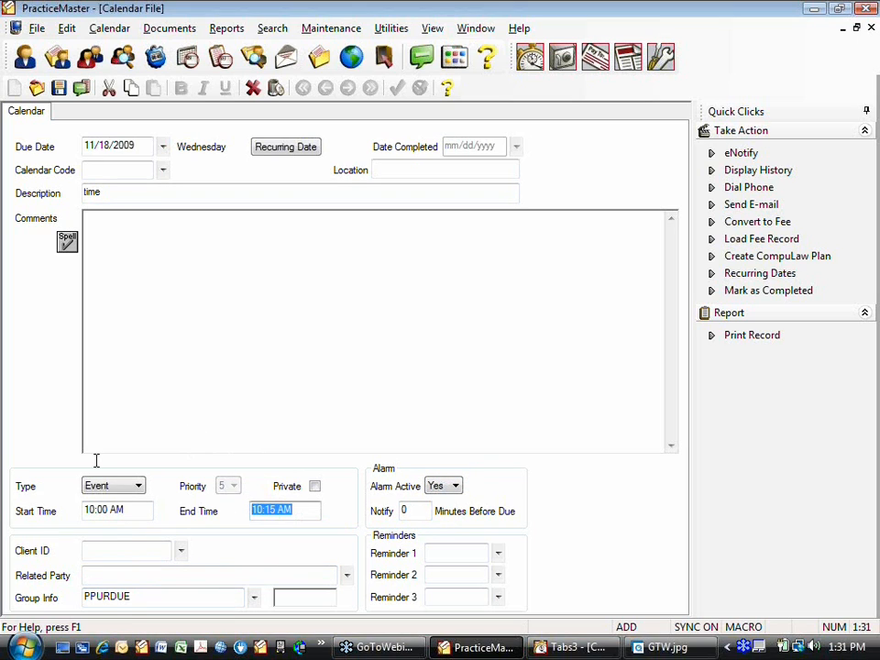
text(10:0)
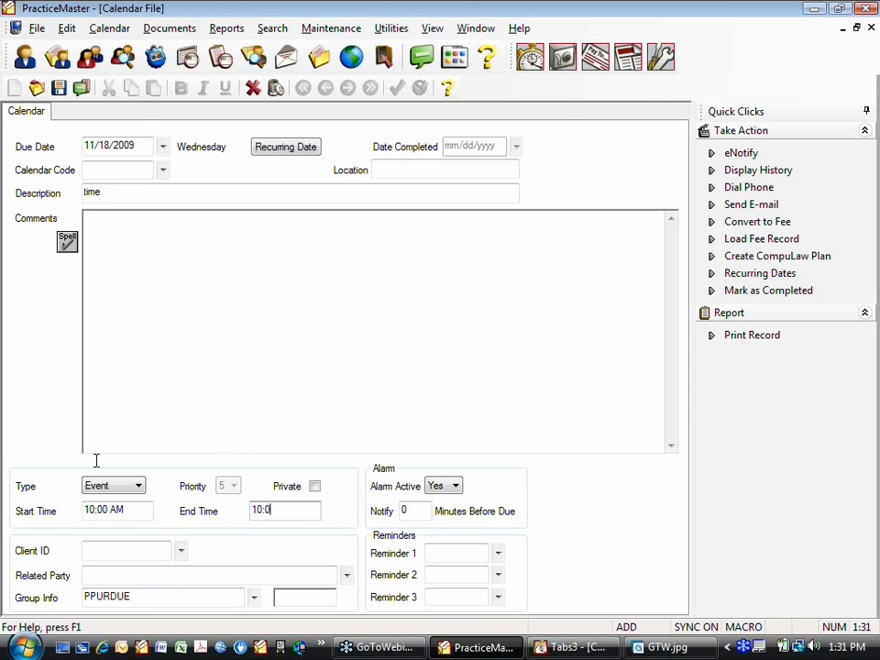
key(Return)
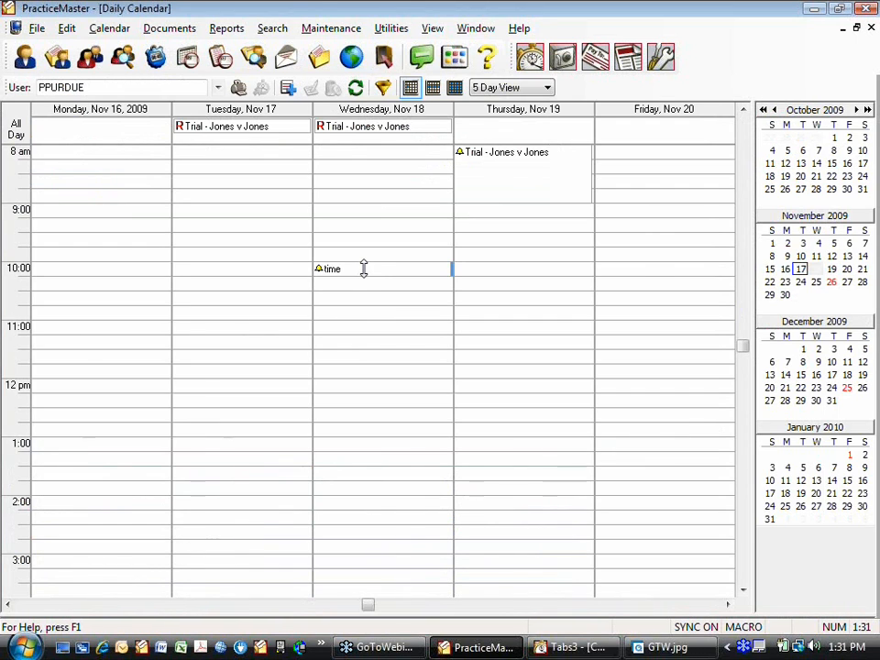
Step: Try to save a new event on Wednesday 11/18/2009 from 9:30 AM to 11:00 AM overlapping the "time" event, and discard it
click(350, 247)
drag(356, 285, 357, 311)
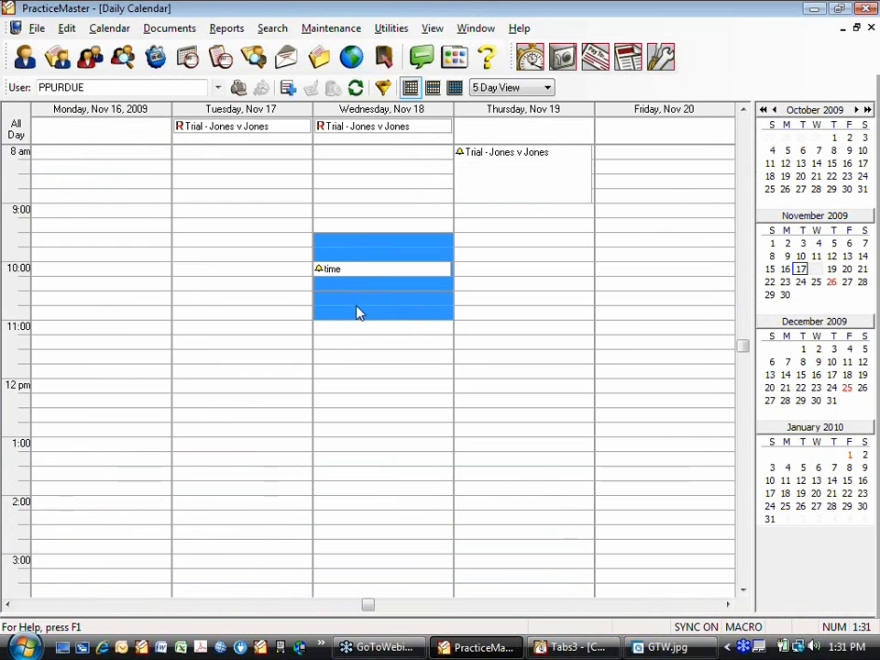
right_click(359, 290)
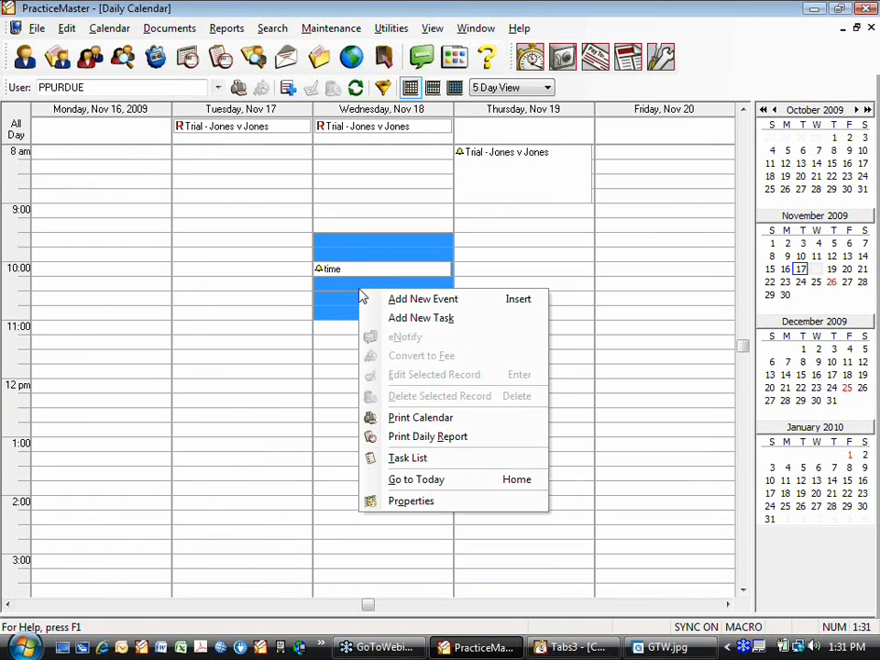
click(438, 302)
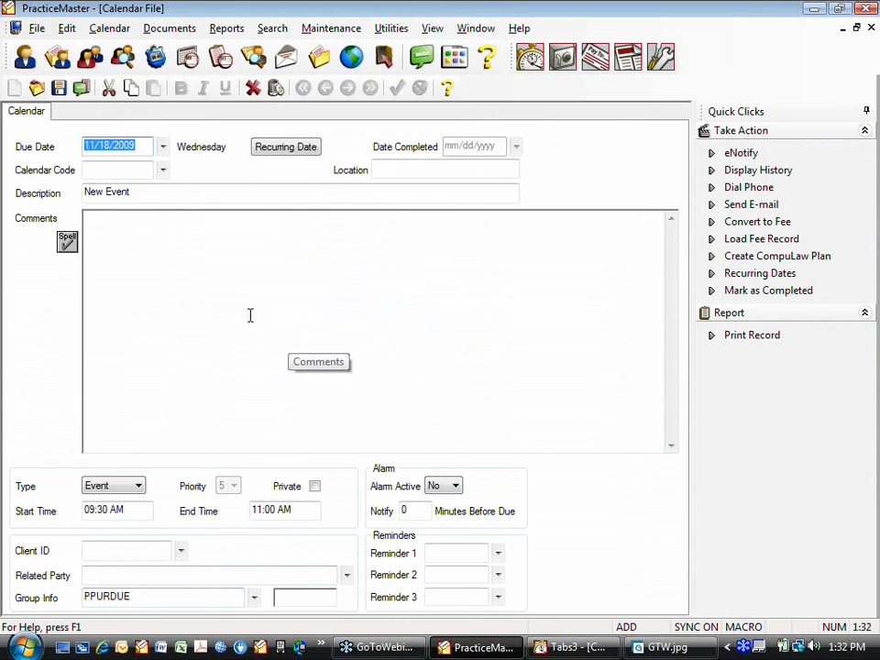
key(ctrl+s)
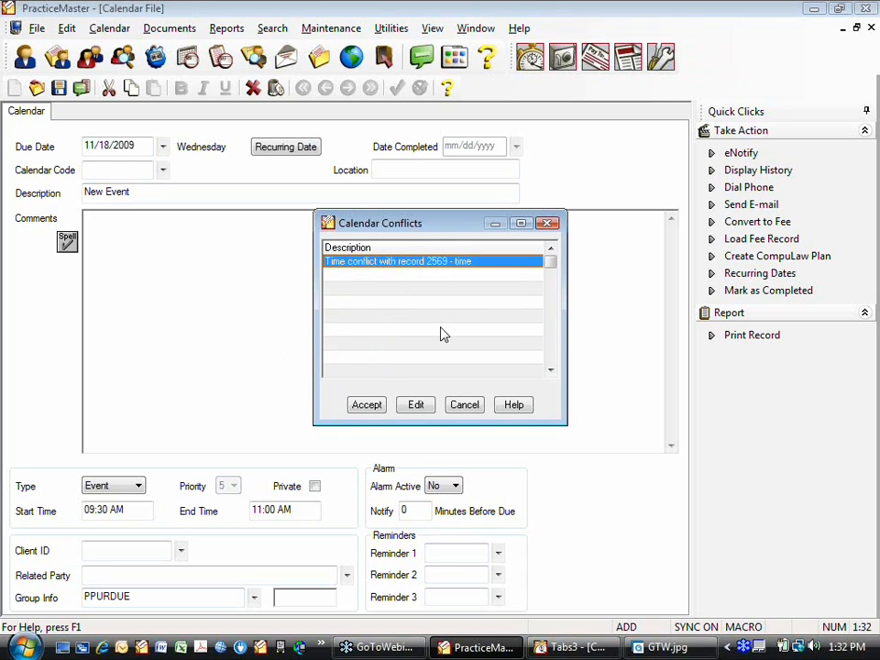
click(459, 406)
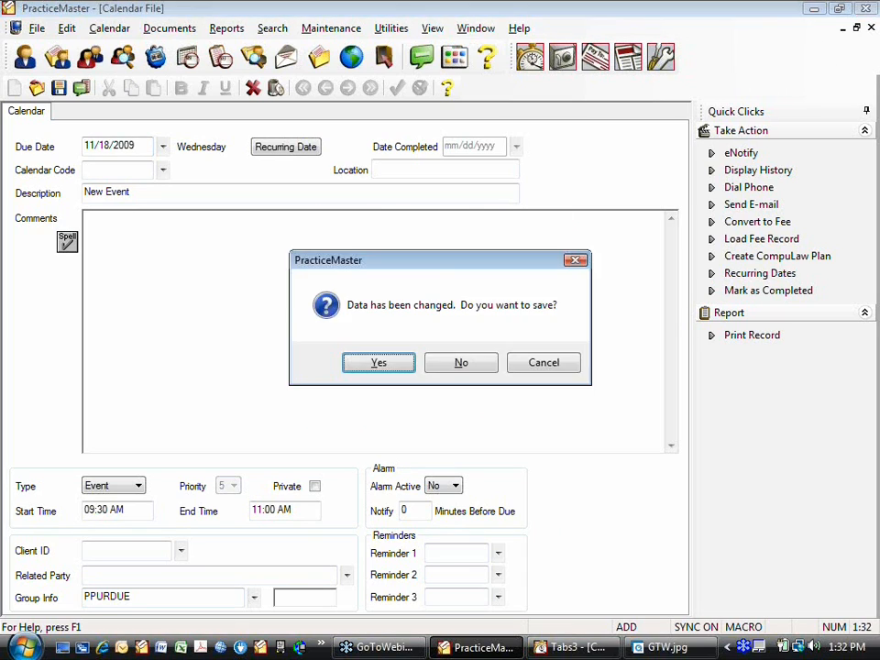
click(462, 362)
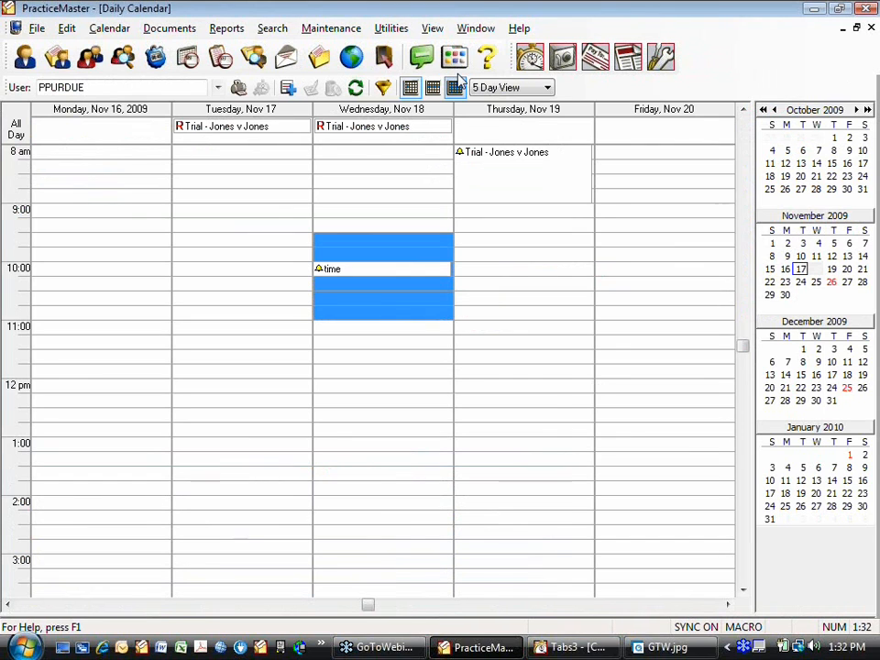
Step: Start a new task from the task list and describe it as "time"
click(476, 28)
click(528, 170)
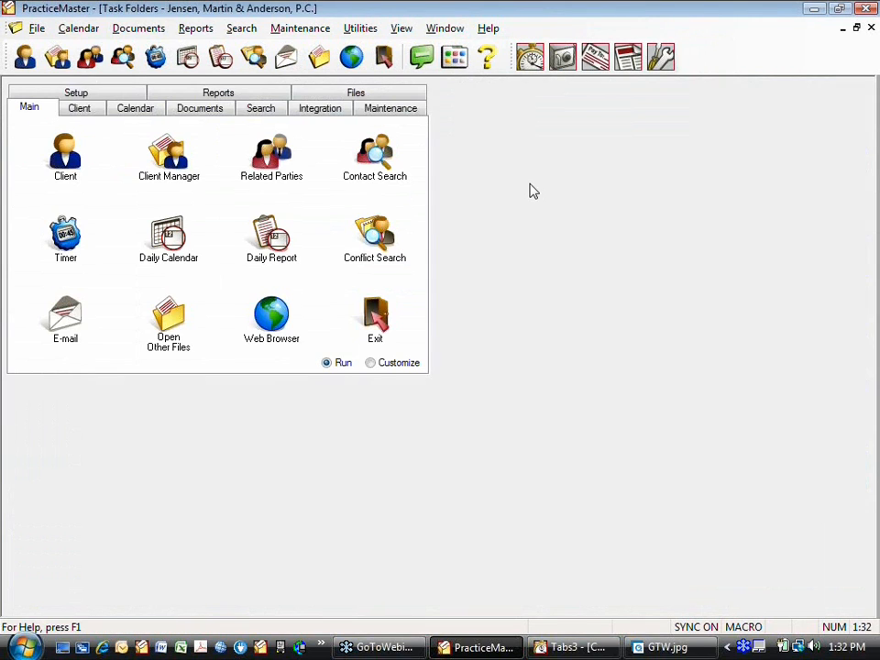
click(444, 29)
click(482, 205)
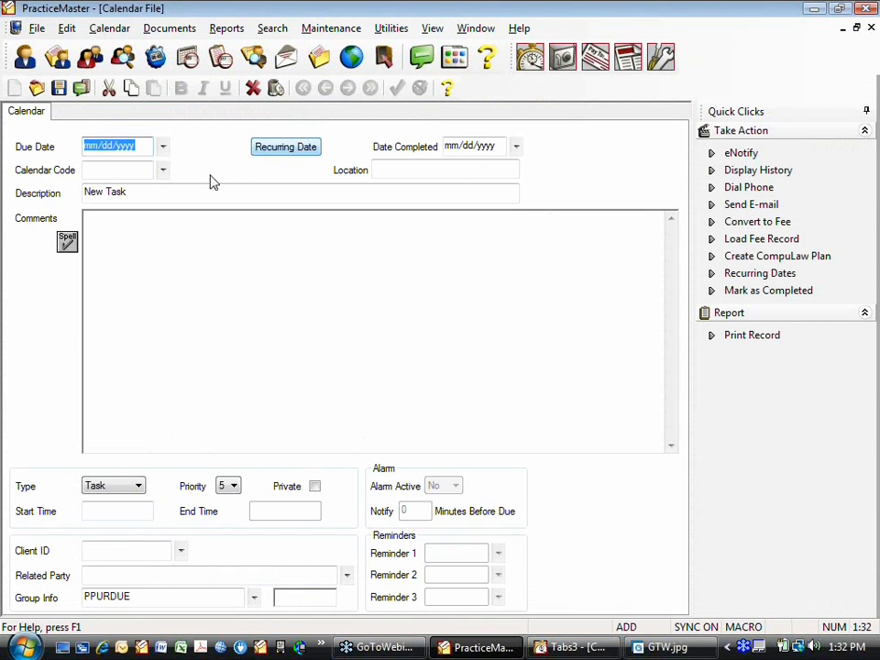
drag(145, 191, 90, 189)
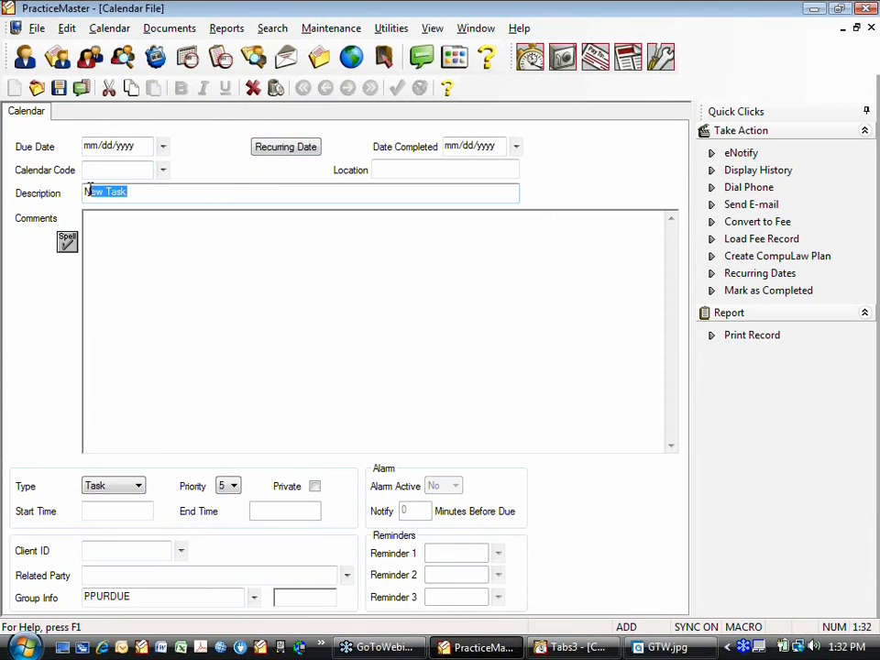
click(325, 198)
key(shift+Home)
text(time)
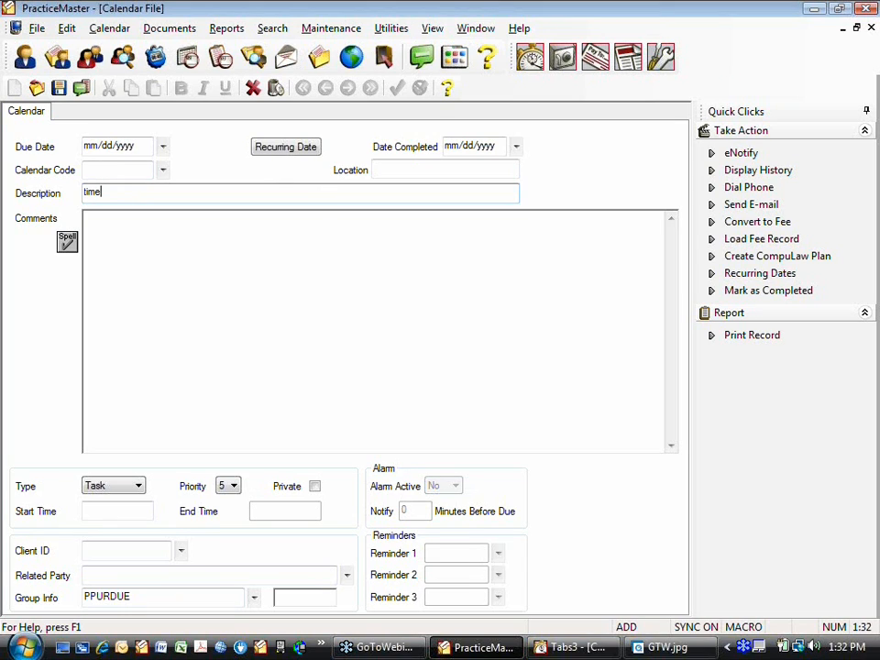
Step: Set the "time" task's start time to 10:00 AM and activate its alarm
click(140, 511)
text(10)
key(Tab)
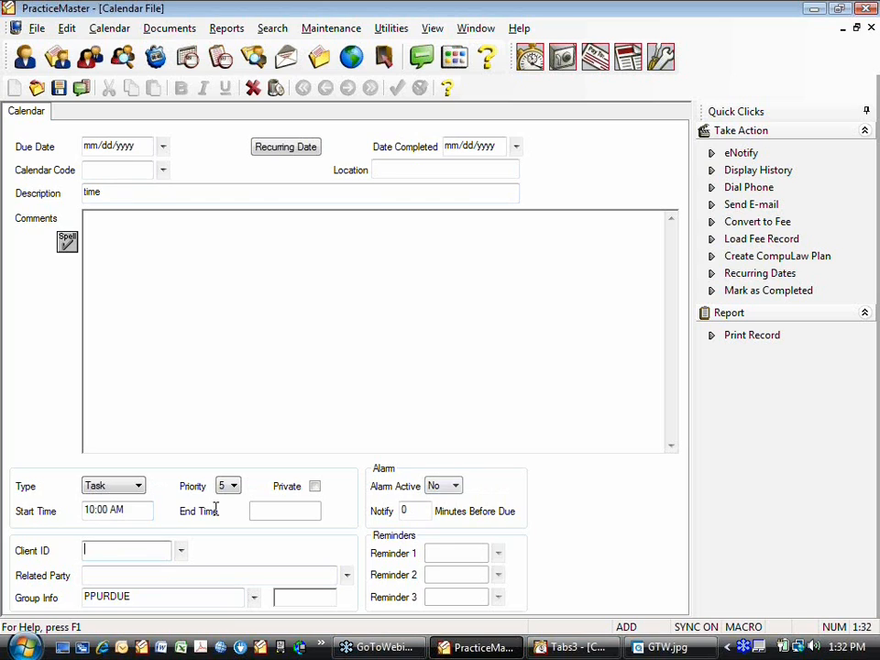
click(455, 487)
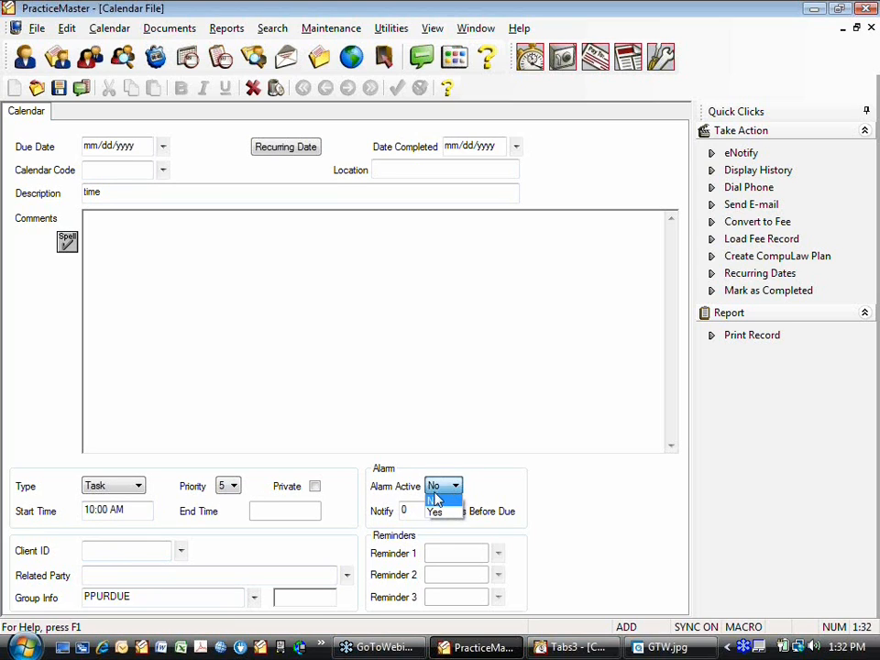
click(444, 513)
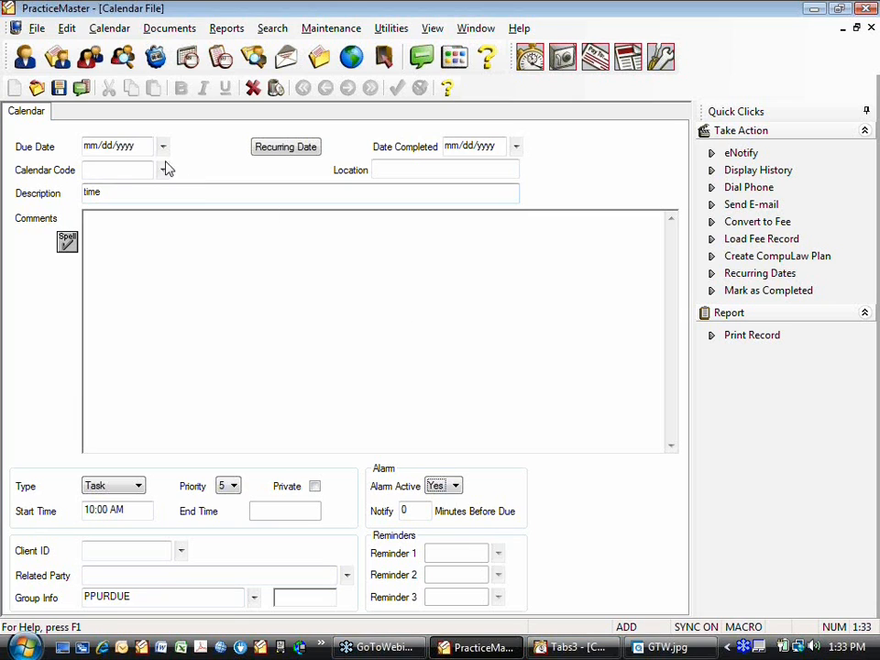
Step: Fill in a new quick alarm for 8:00 AM with the description "time" from the active alarms list
click(117, 30)
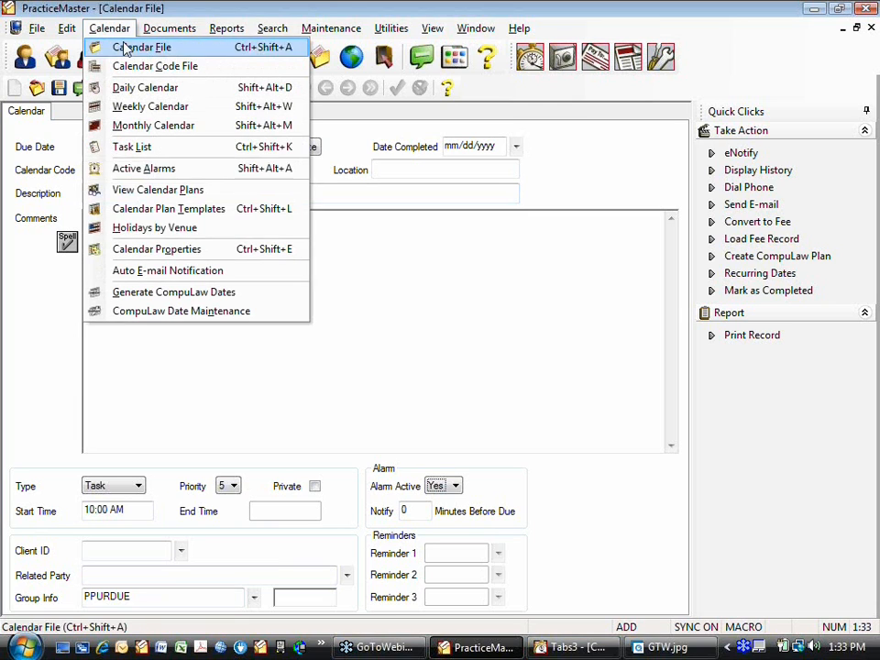
click(147, 168)
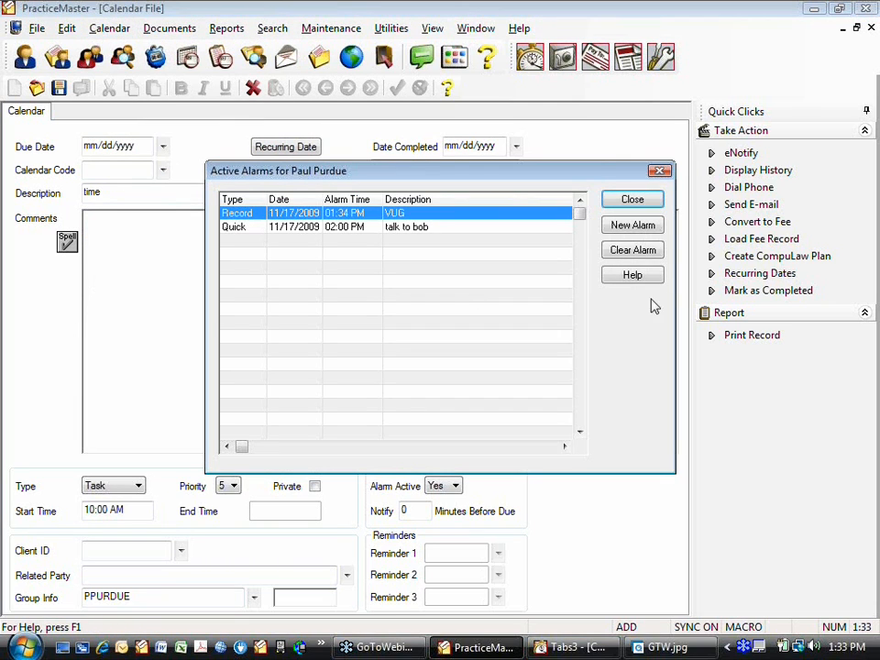
click(633, 225)
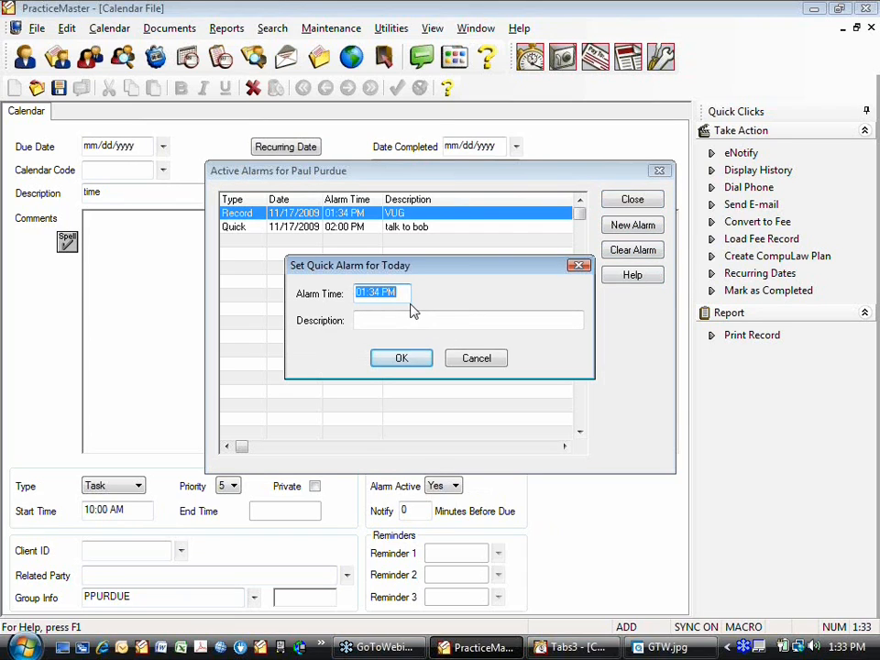
text(08:00 AM)
key(Tab)
text(time)
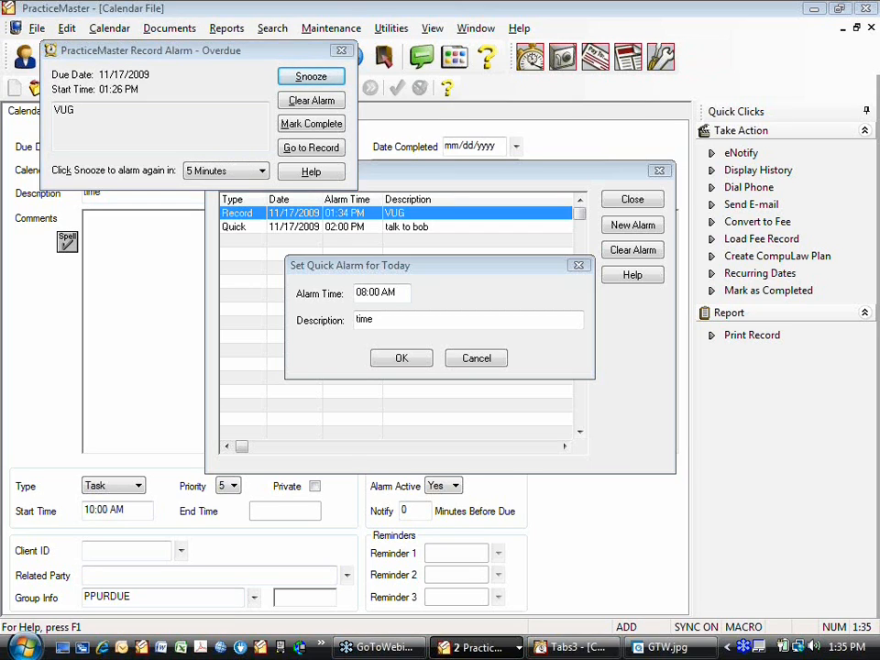
Step: Switch to Tabs3, snooze the overdue VUG alarm for 5 minutes, and close Change Client Options
click(564, 647)
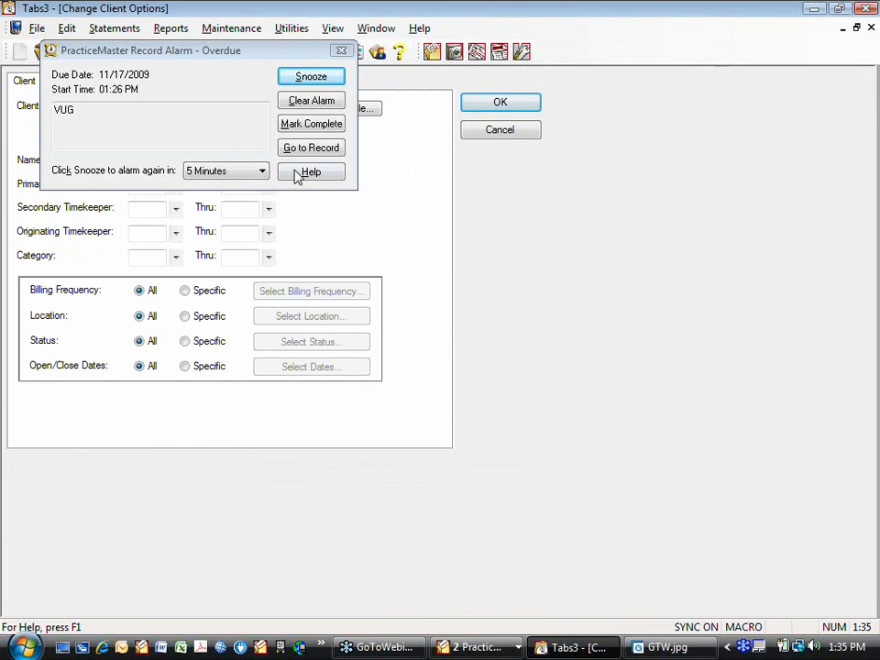
click(312, 80)
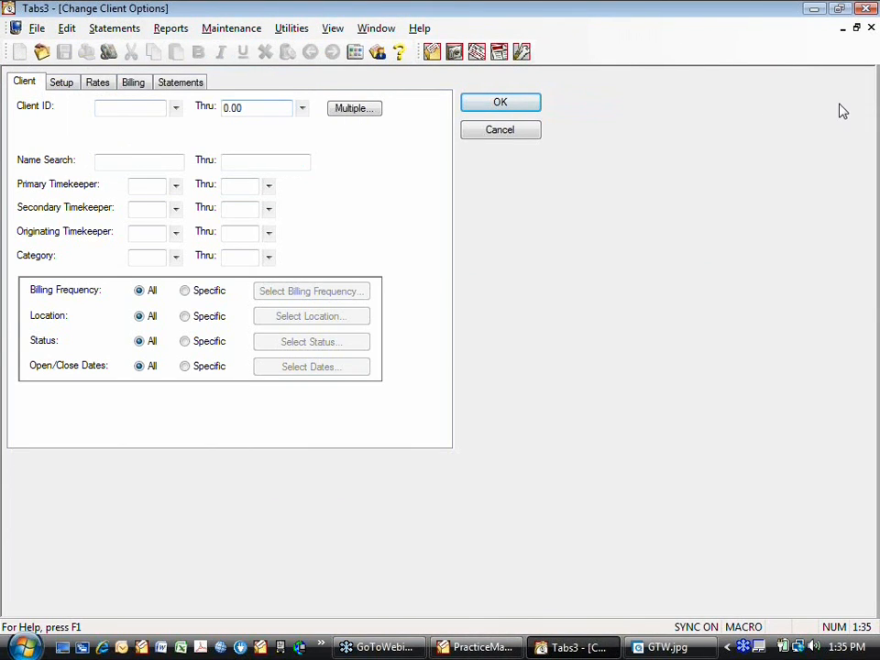
click(872, 29)
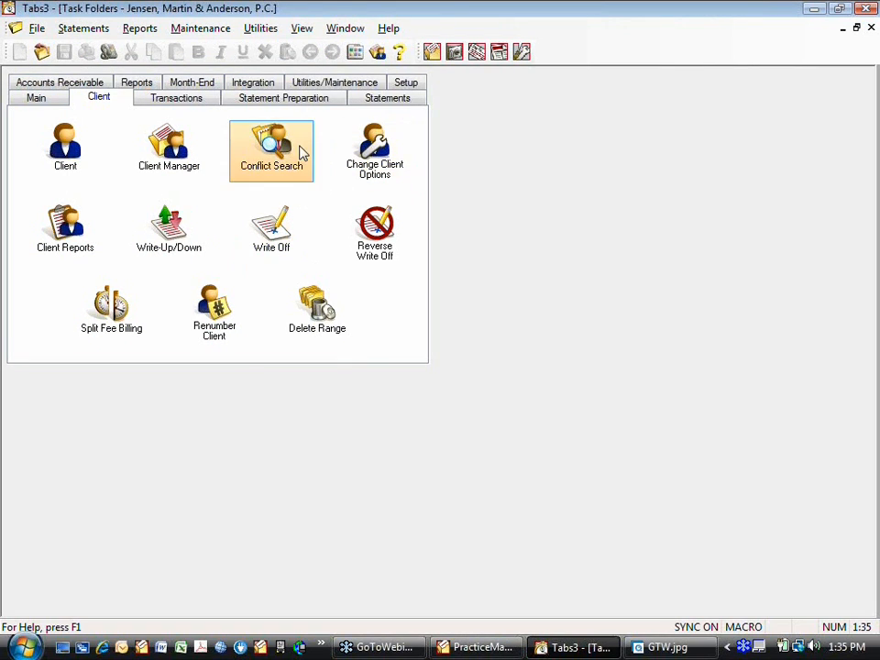
Step: Look through the list of timekeepers in the timekeeper setup, and close it without selecting one
click(414, 85)
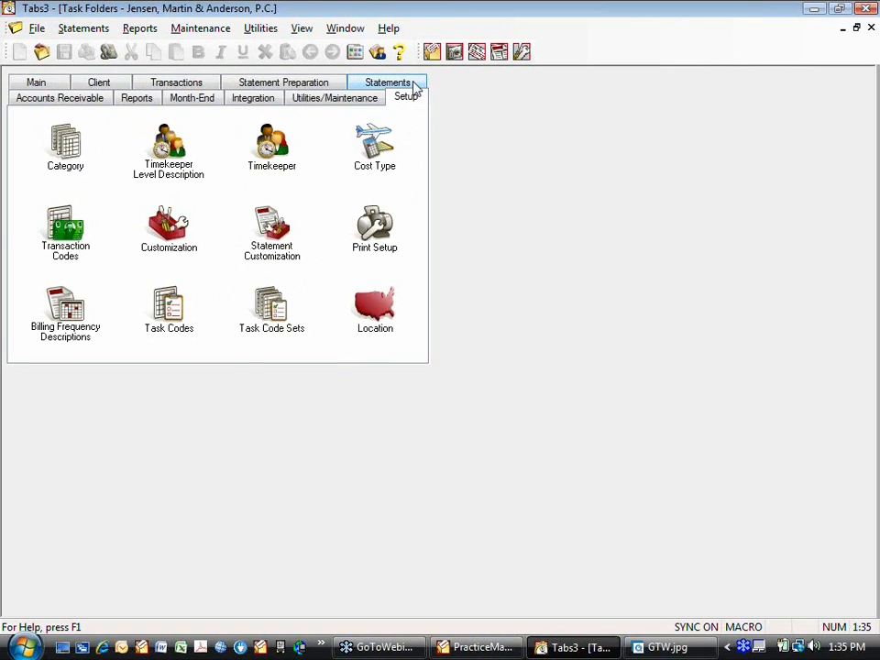
click(244, 181)
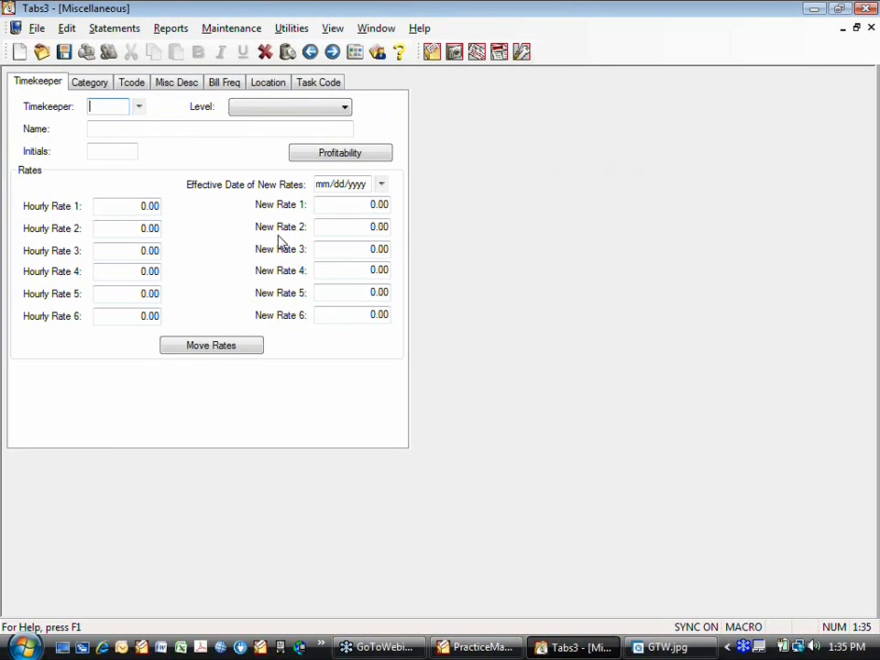
click(139, 108)
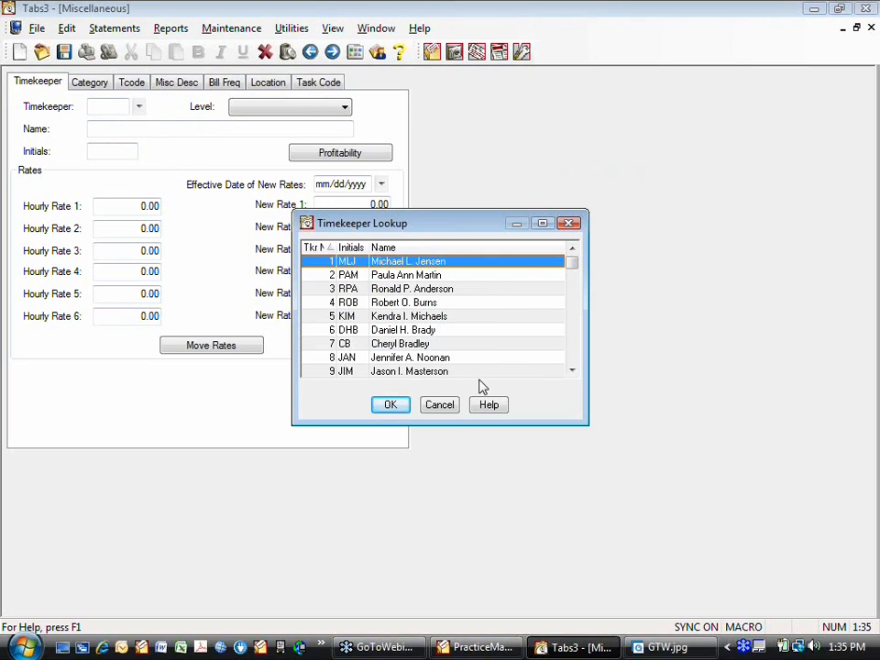
click(573, 371)
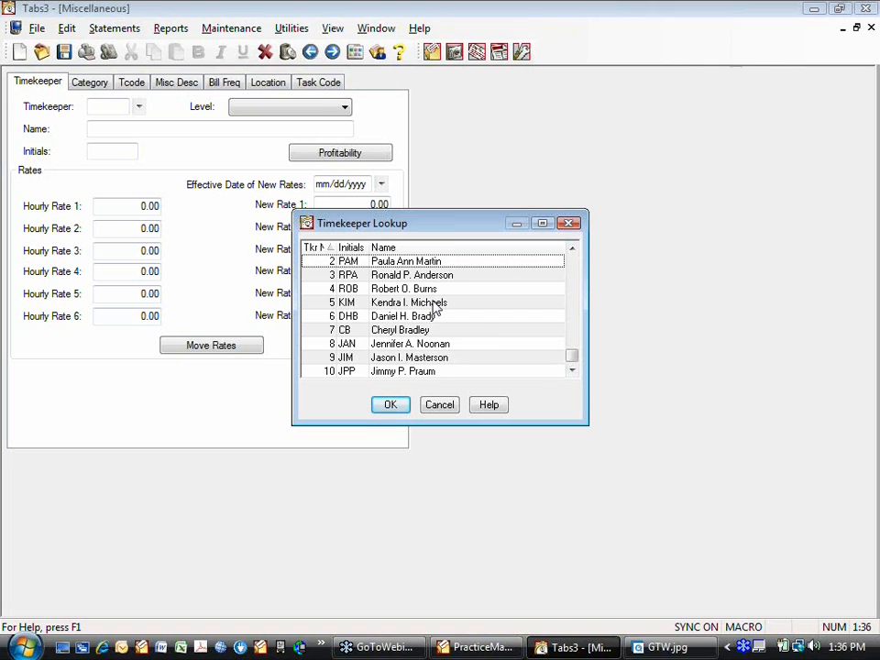
click(441, 405)
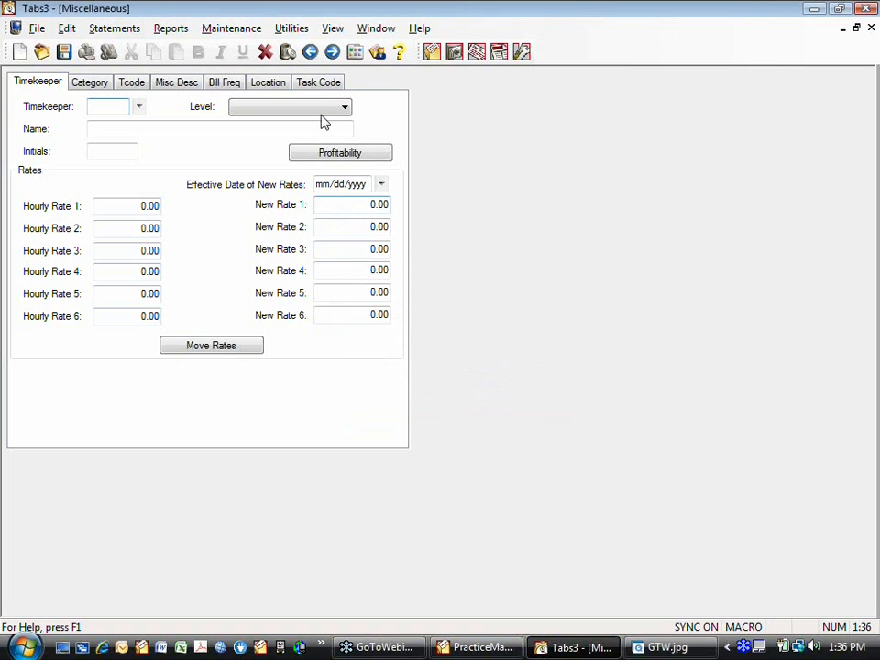
click(231, 30)
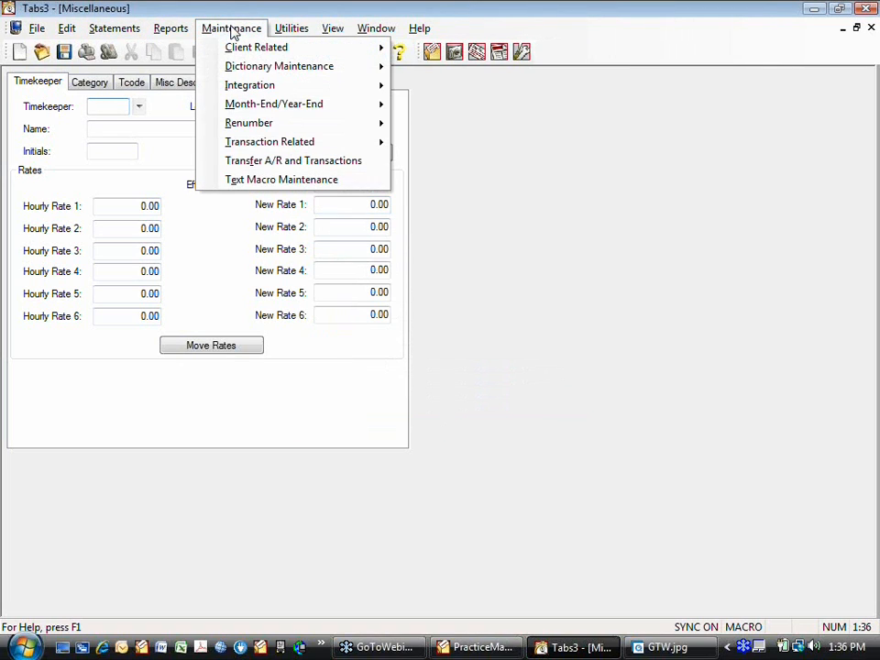
click(872, 27)
click(871, 27)
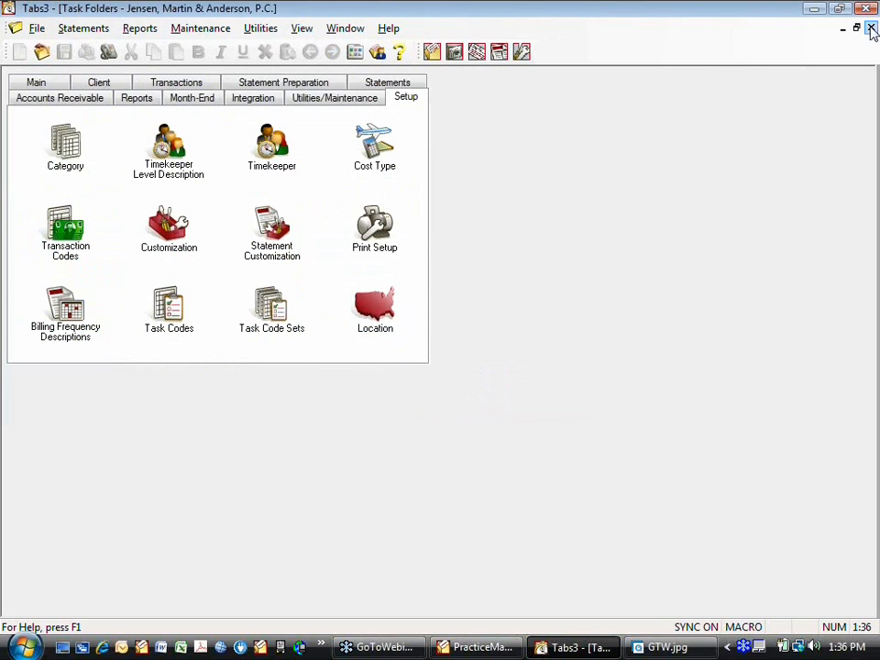
Step: Start the timekeeper renumbering utility, skipping the data backup
click(202, 33)
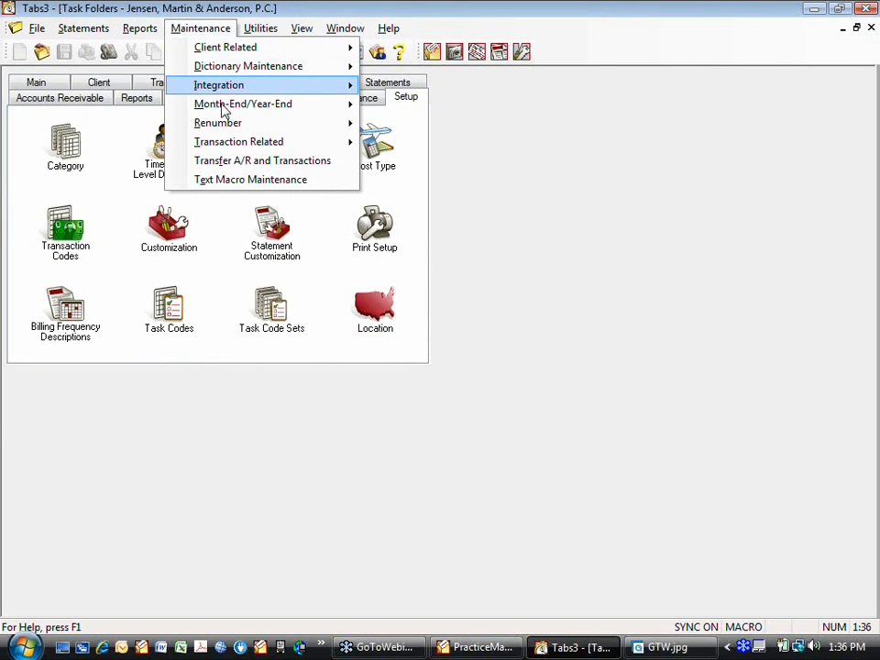
mouse_move(225, 126)
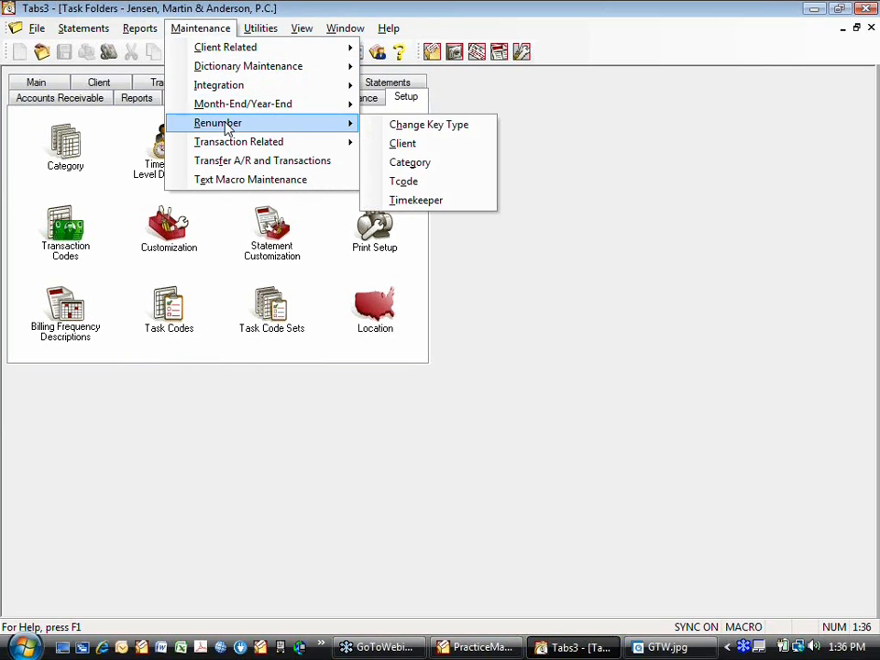
click(396, 128)
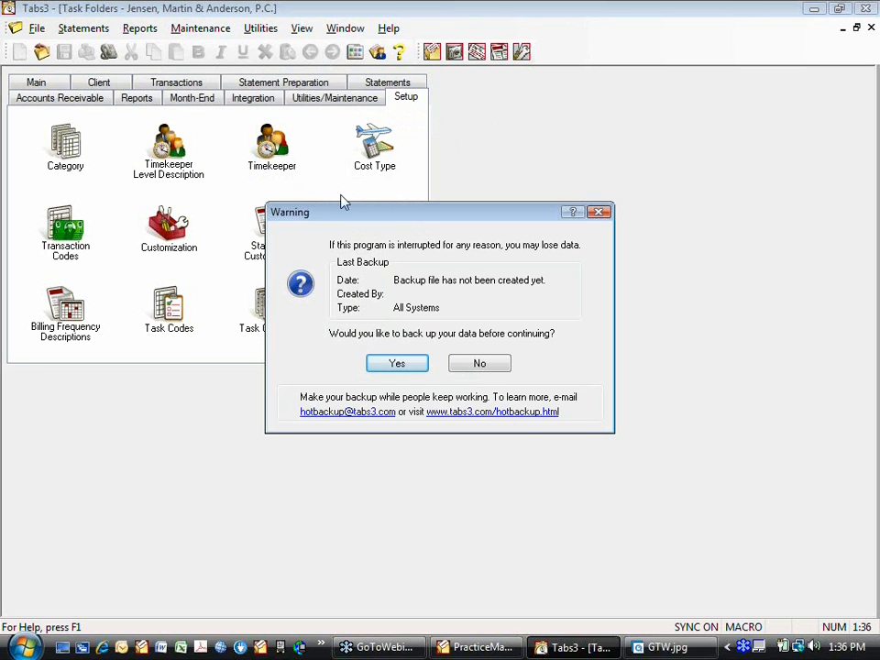
click(479, 364)
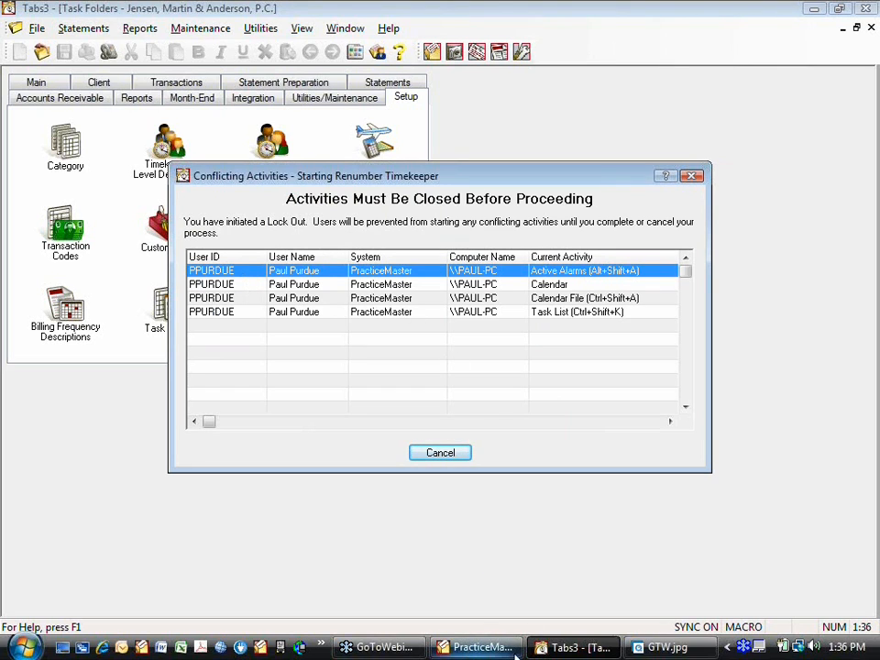
Step: Switch to PracticeMaster, discard the unsaved quick alarm, and close the active alarms list
click(469, 648)
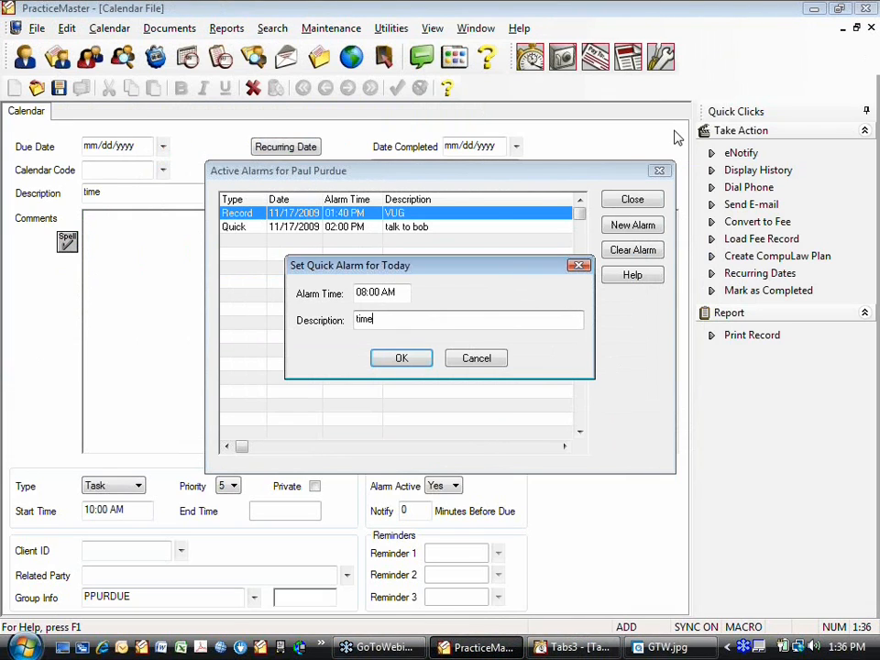
click(640, 200)
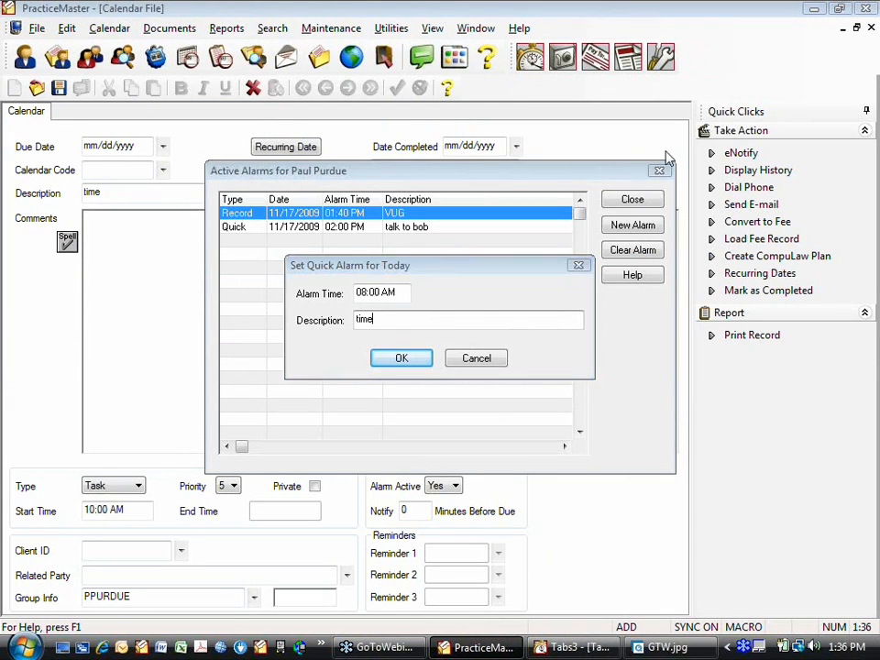
click(479, 361)
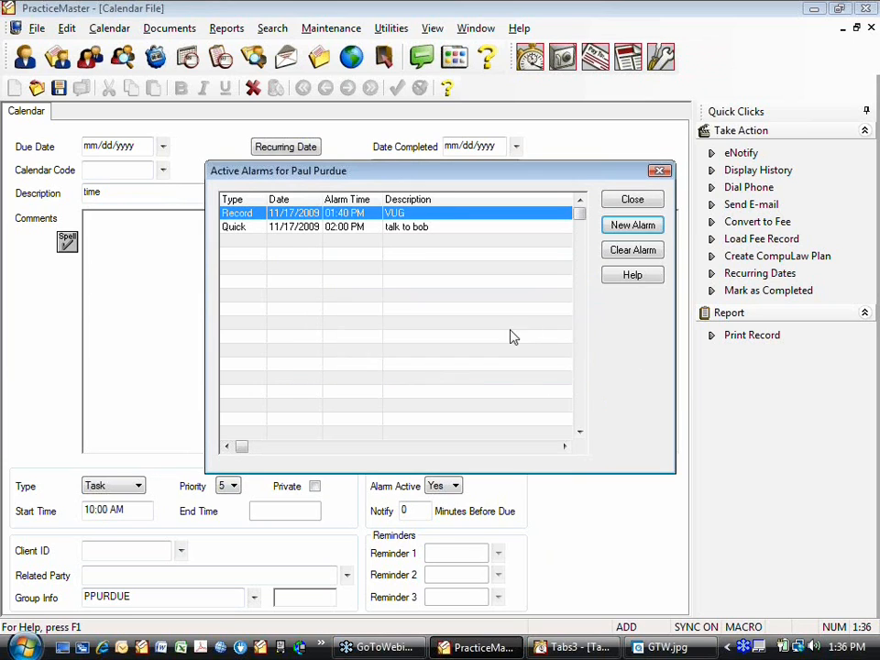
click(628, 205)
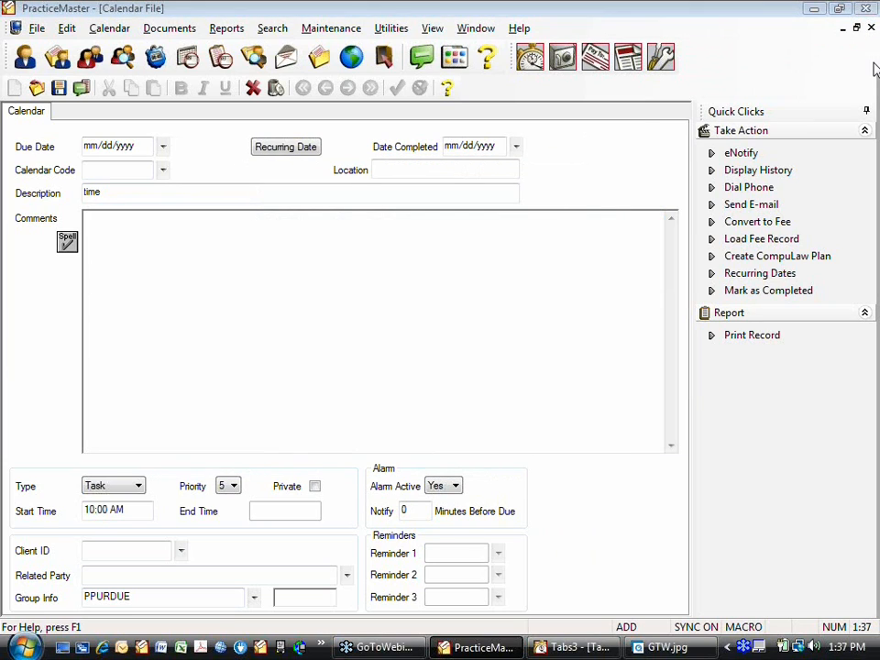
Step: Discard the unsaved calendar task described as "time", cancelling the error list about its missing due date
click(872, 29)
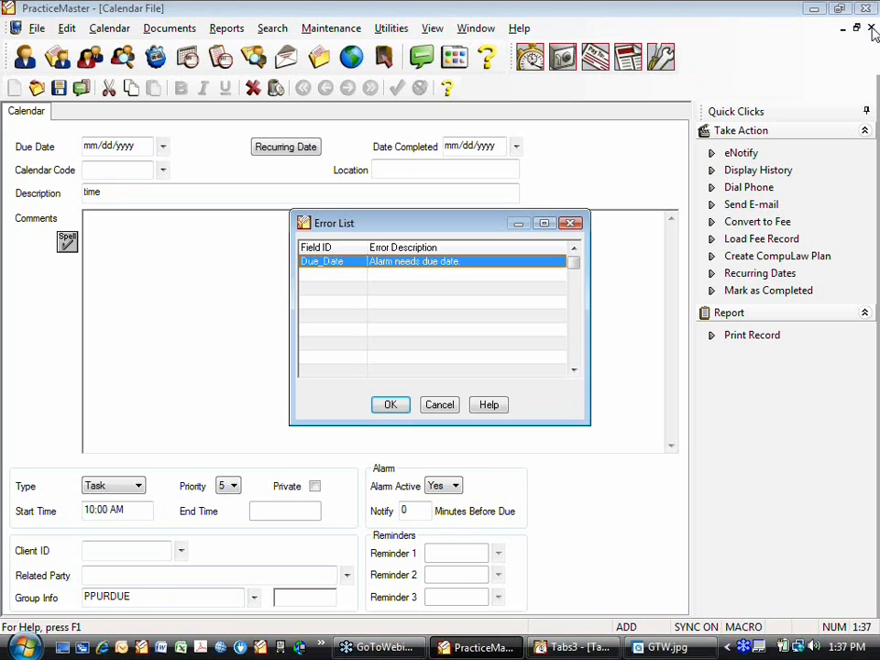
click(441, 407)
click(872, 28)
click(447, 407)
click(254, 89)
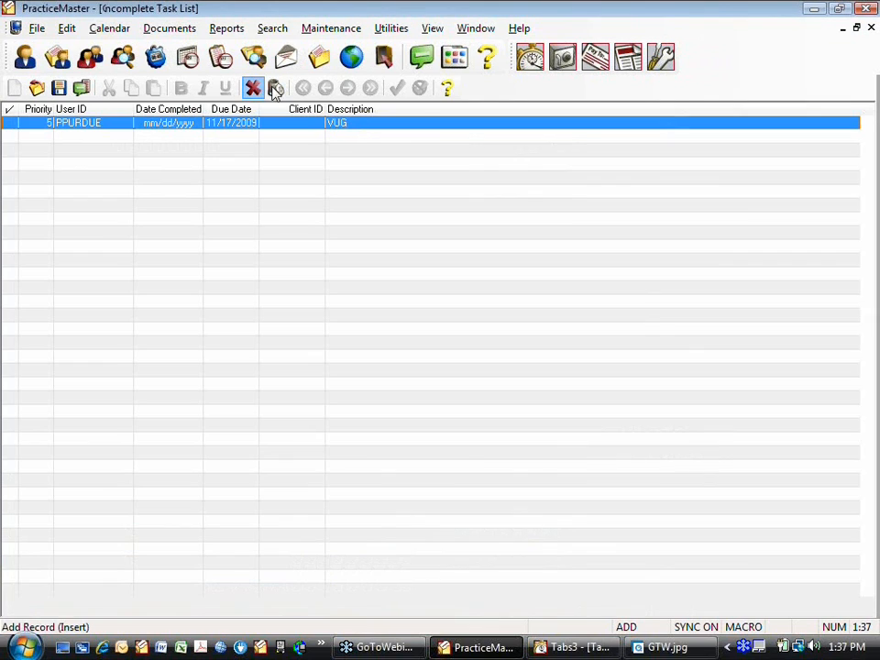
Step: Close the incomplete task list, the task folders and the daily calendar in PracticeMaster
click(871, 28)
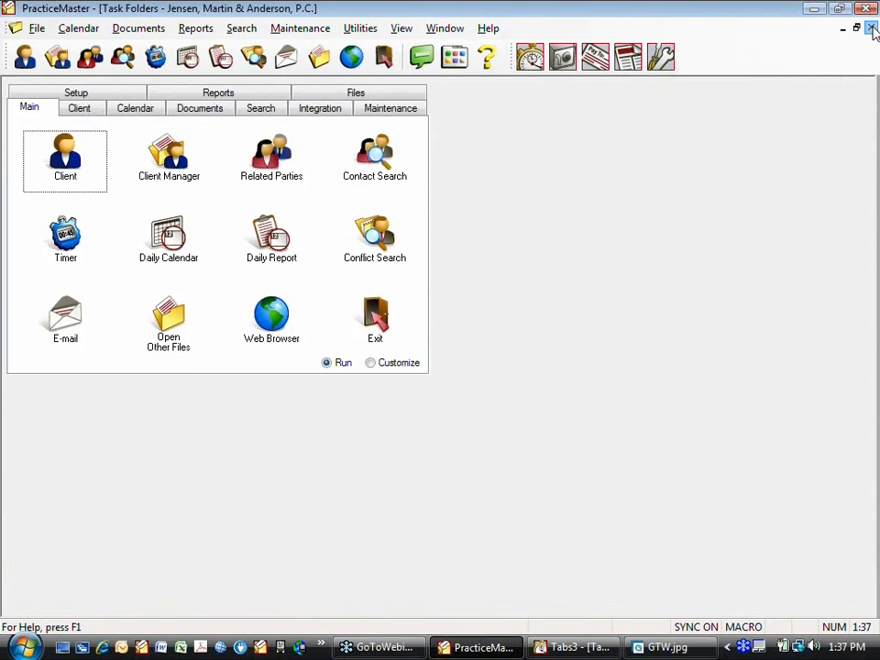
click(871, 28)
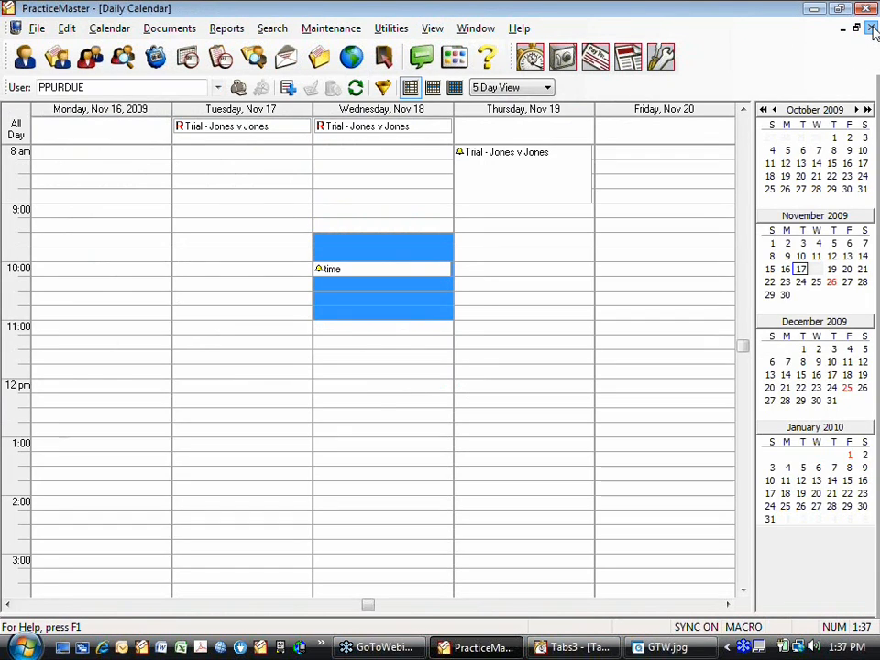
click(871, 29)
Step: Check the conflicting activities in Tabs3, and exit PracticeMaster despite its active alarms so the timekeeper renumbering can proceed
click(558, 648)
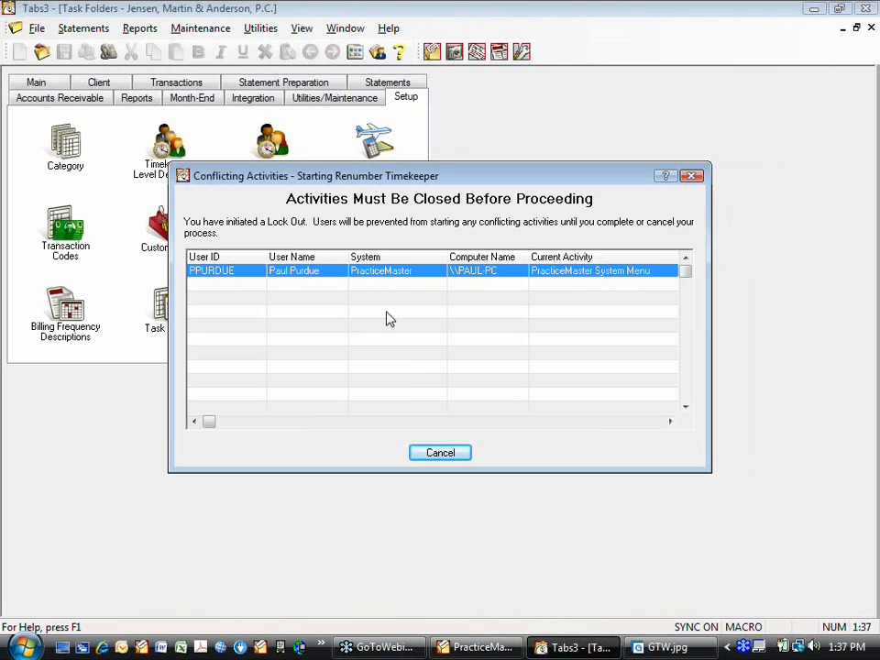
click(515, 648)
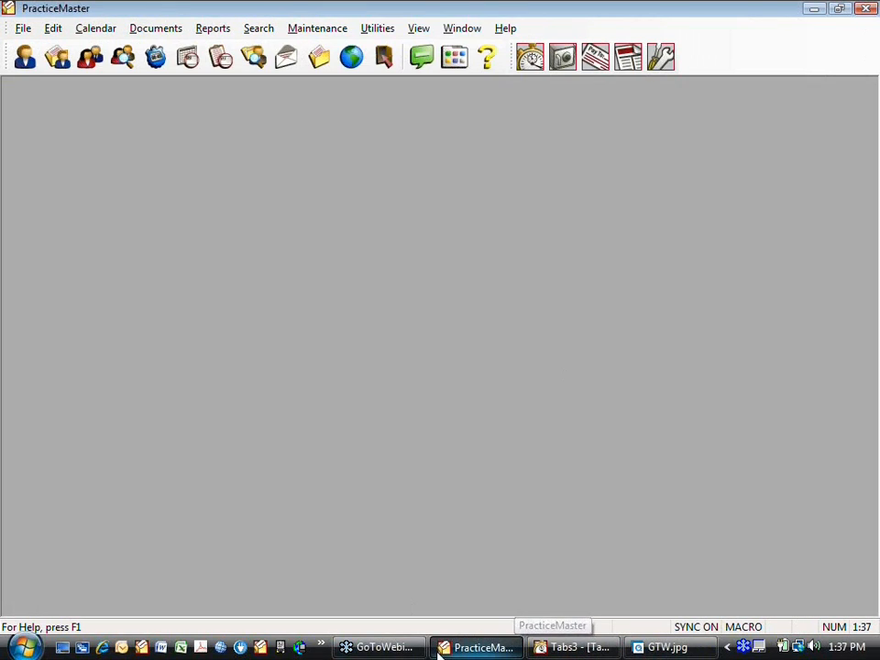
click(865, 8)
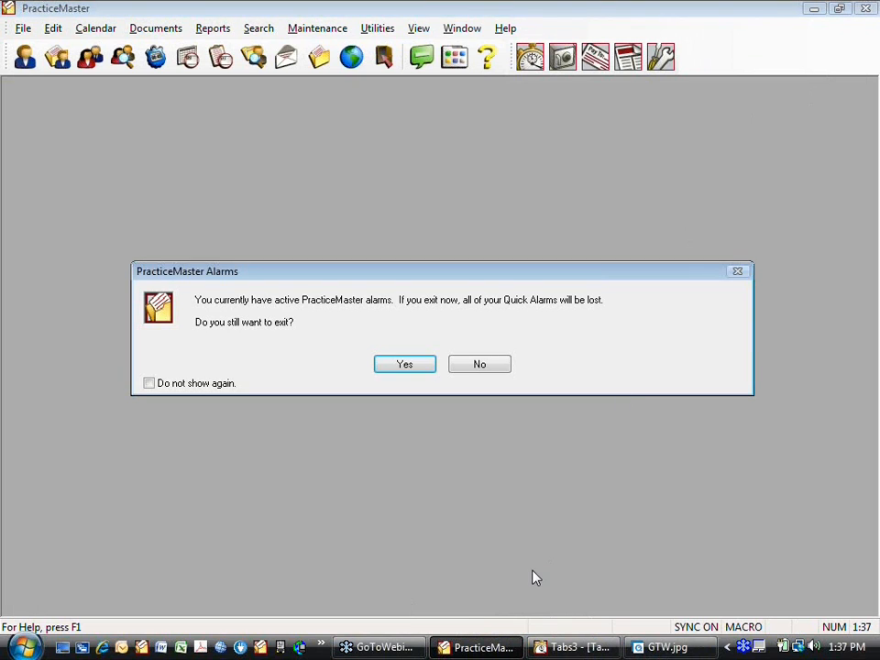
click(405, 364)
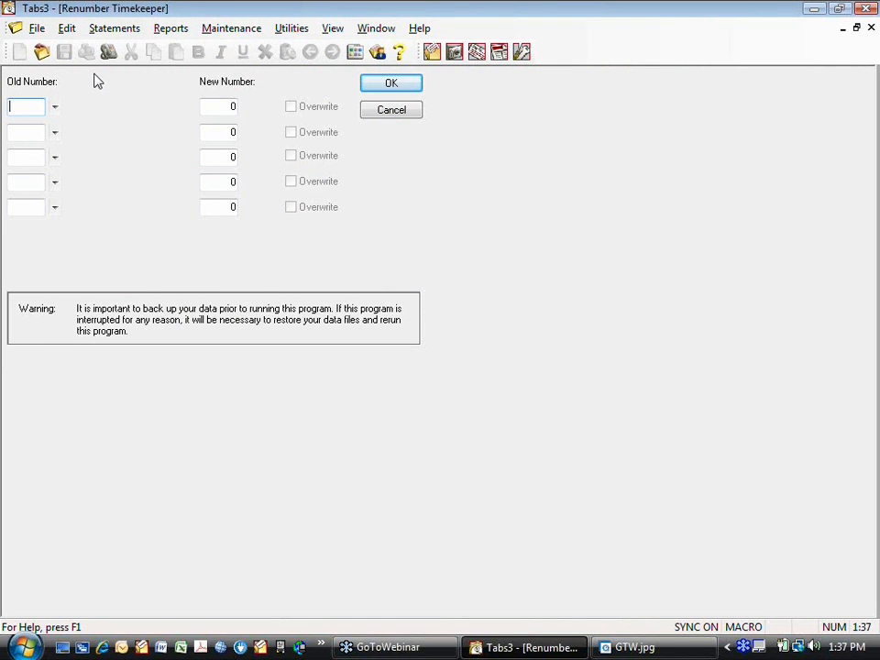
Step: Choose timekeeper 10 as the old number to renumber, and close the renumbering utility without entering a new number
click(55, 109)
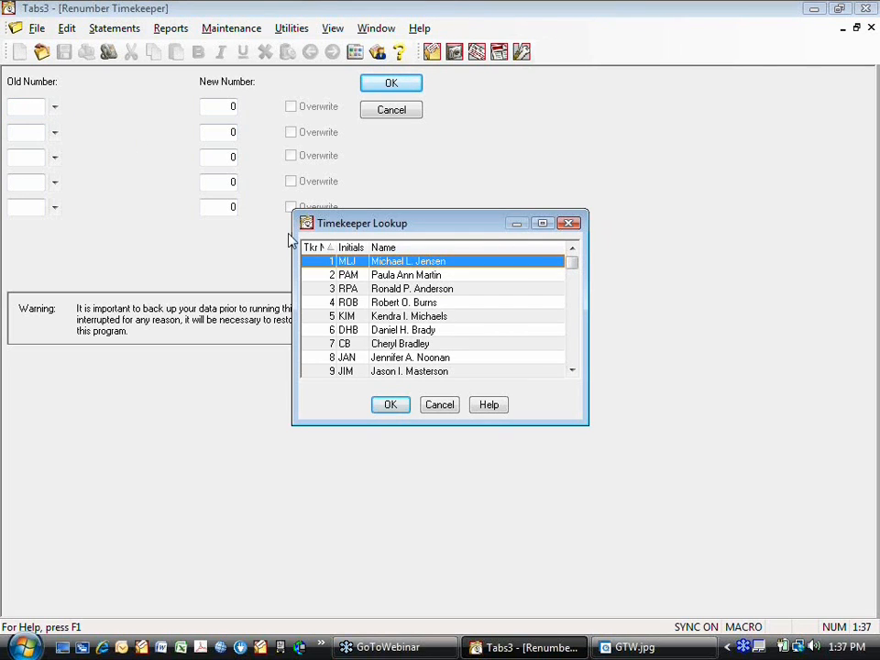
click(572, 371)
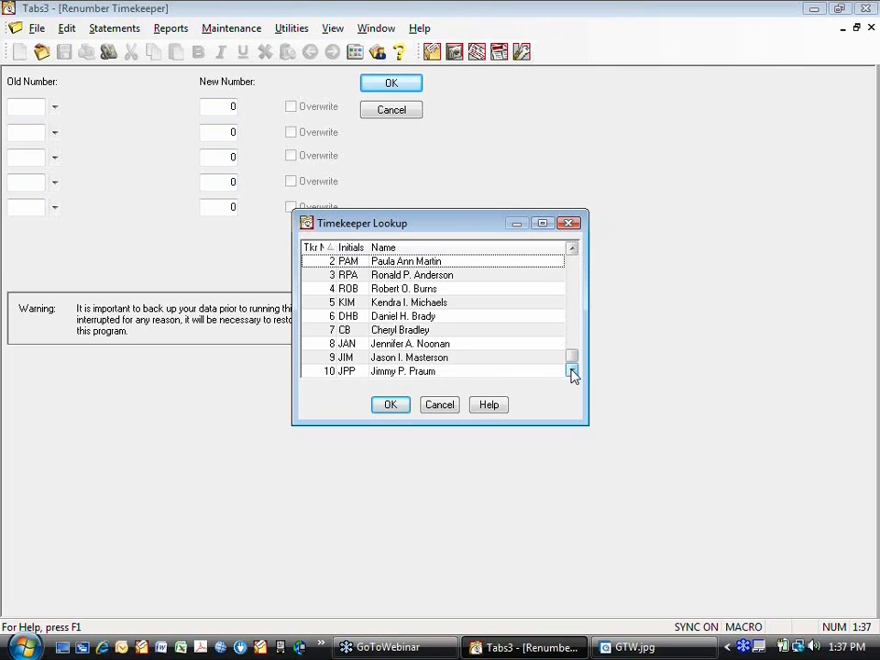
click(390, 372)
click(387, 407)
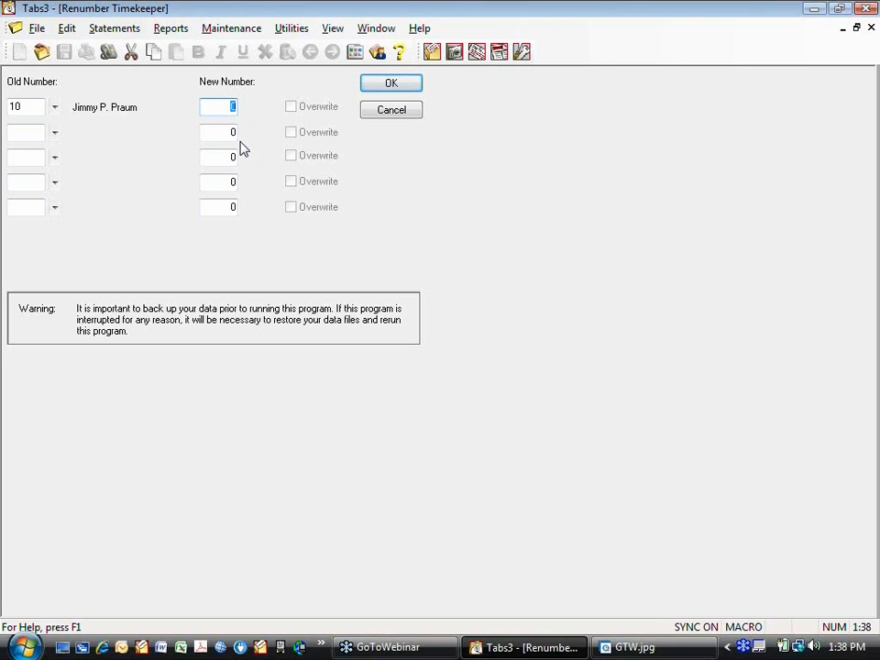
click(872, 29)
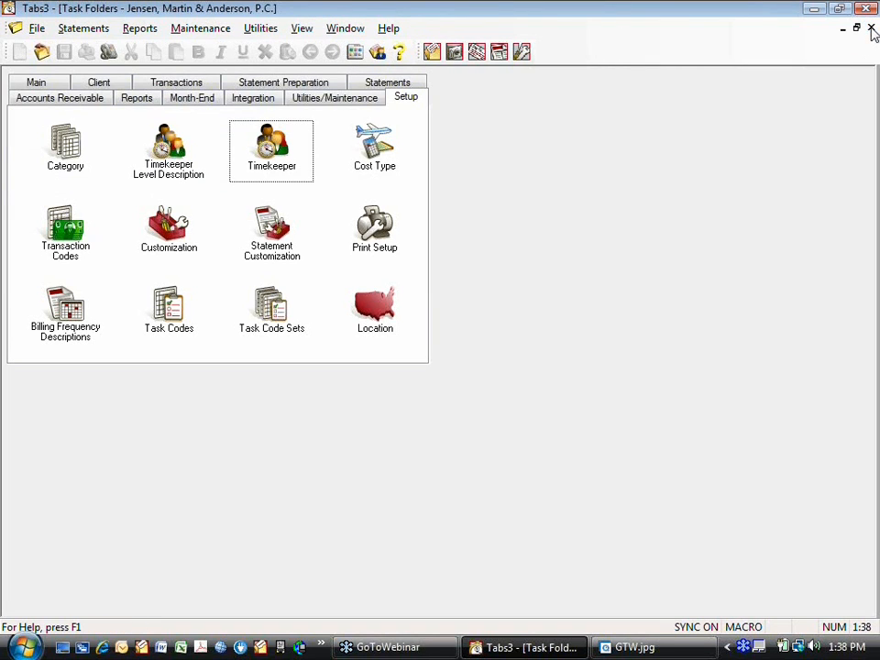
Step: Load timekeeper 10 in the timekeeper setup and select the full name for editing
click(254, 167)
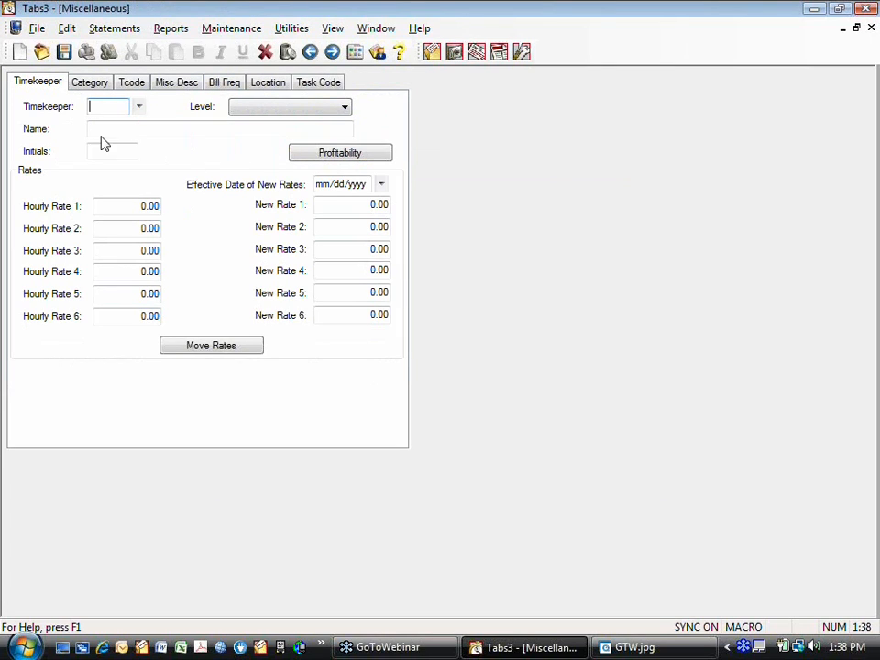
key(Tab)
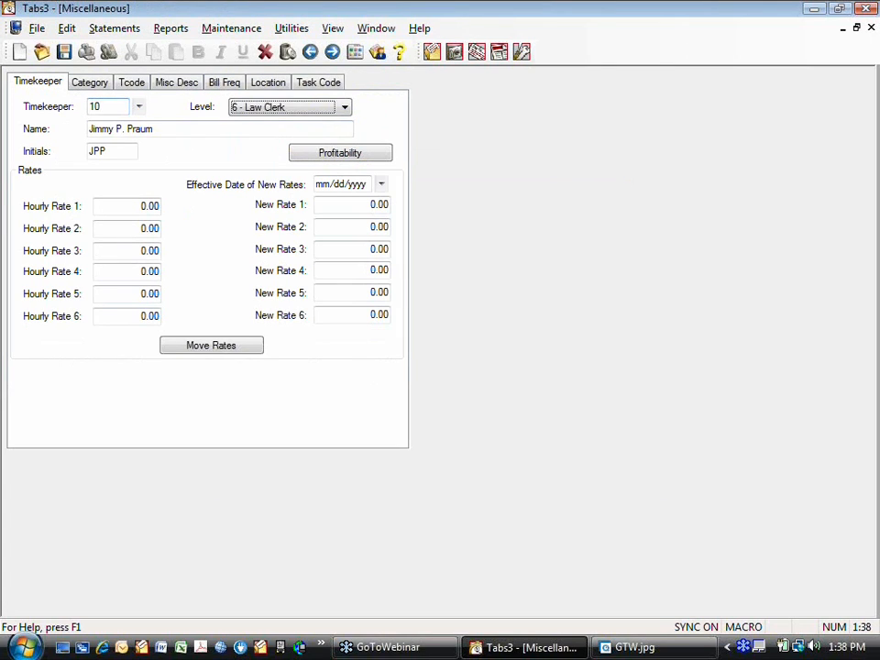
drag(157, 128, 72, 125)
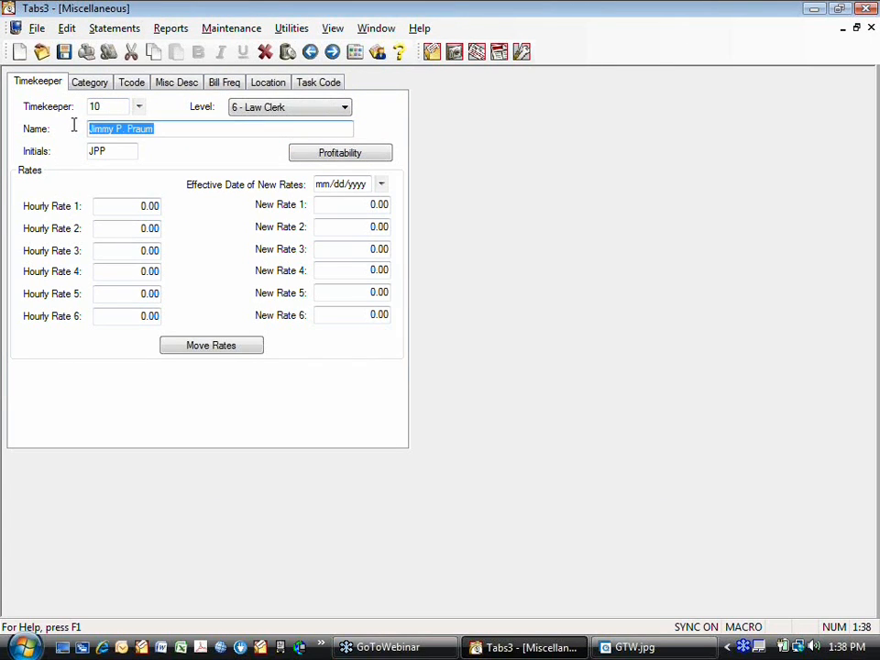